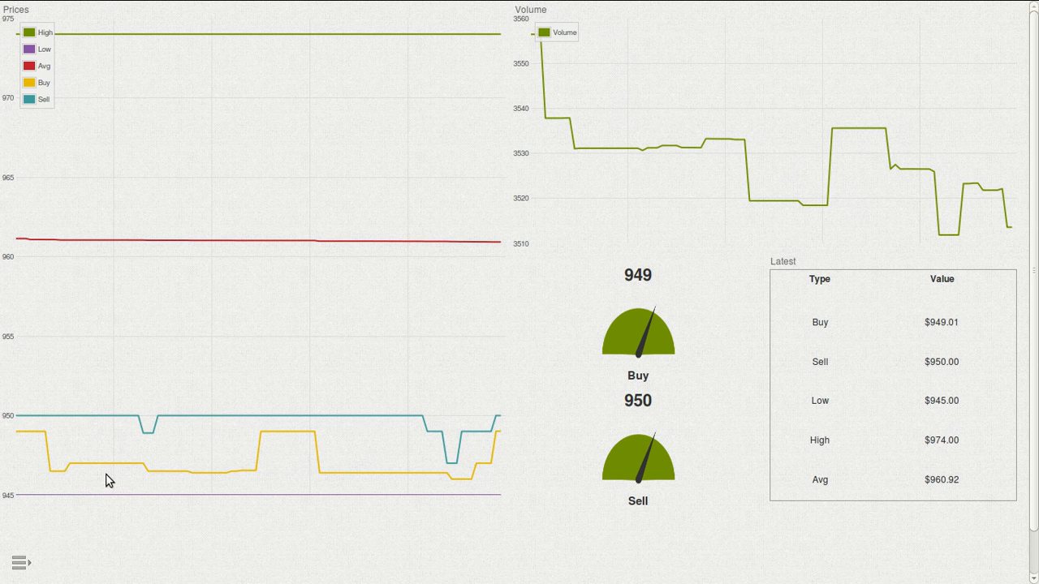
Step: Create a new dashboard named 'Bitcoin MtGox' with the PubNub app enabled
click(18, 562)
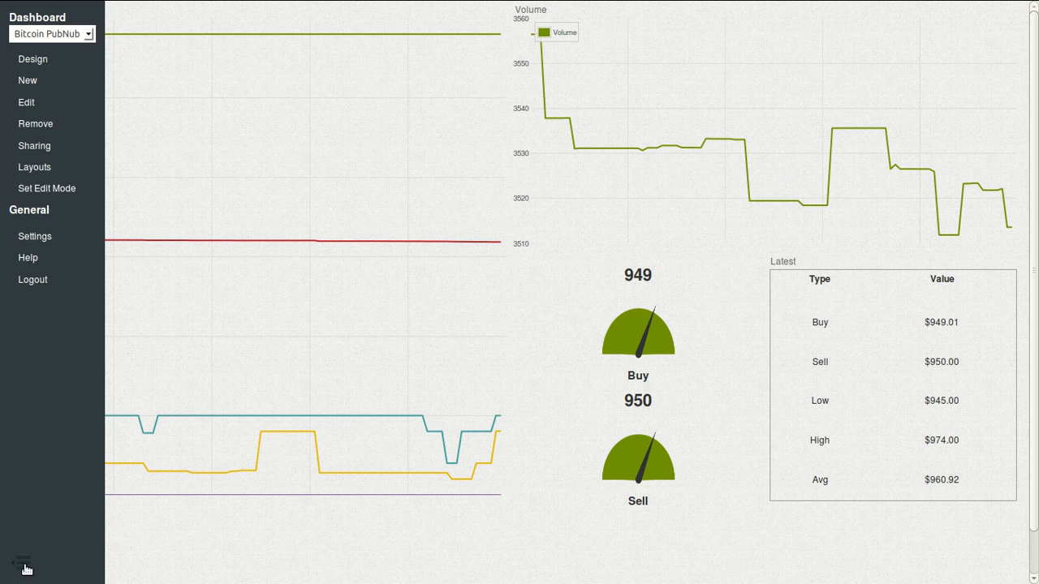
click(32, 82)
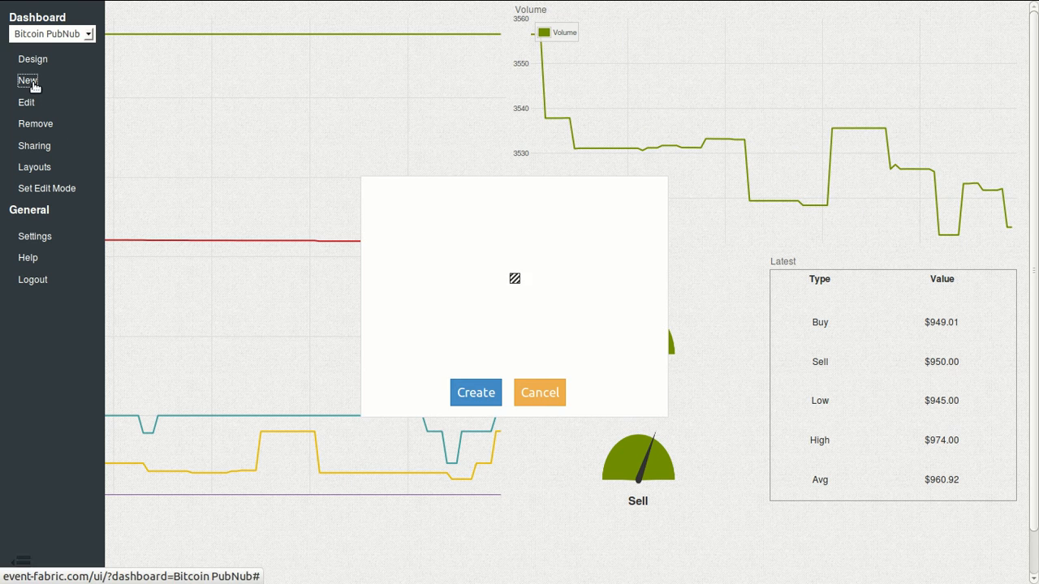
triple_click(554, 198)
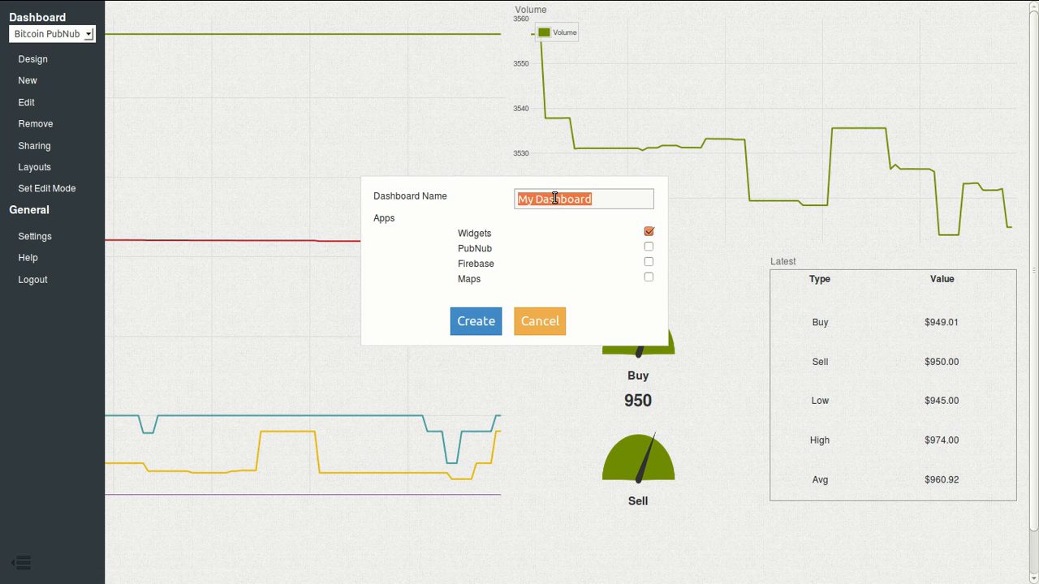
text(Bitcoin MtGox)
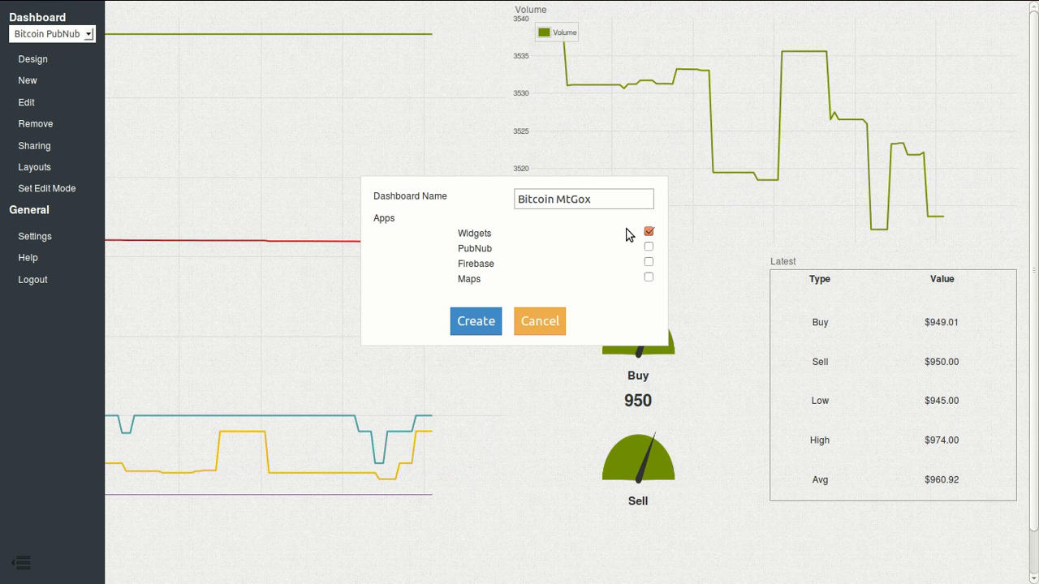
click(649, 248)
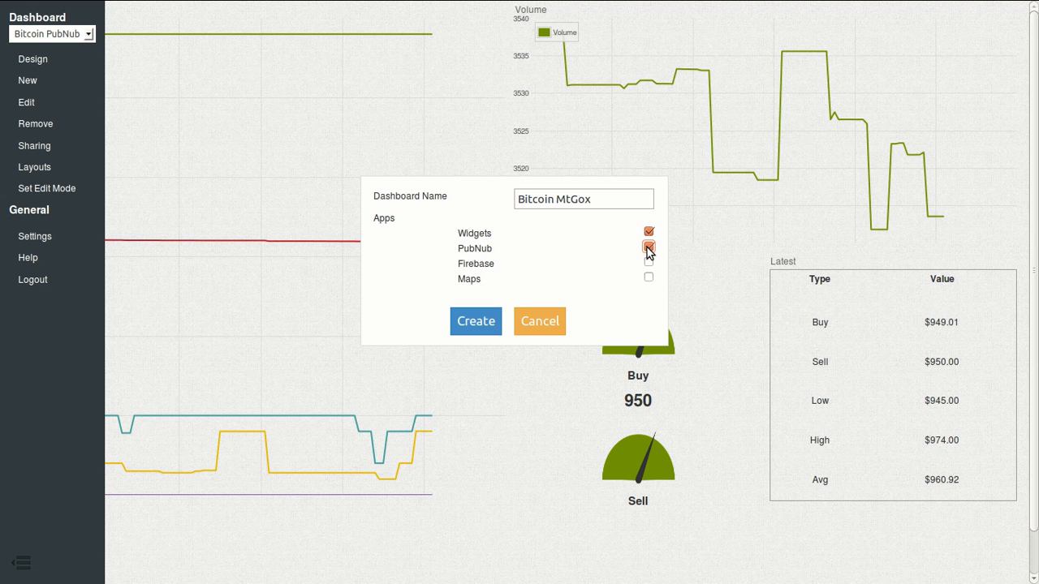
click(473, 325)
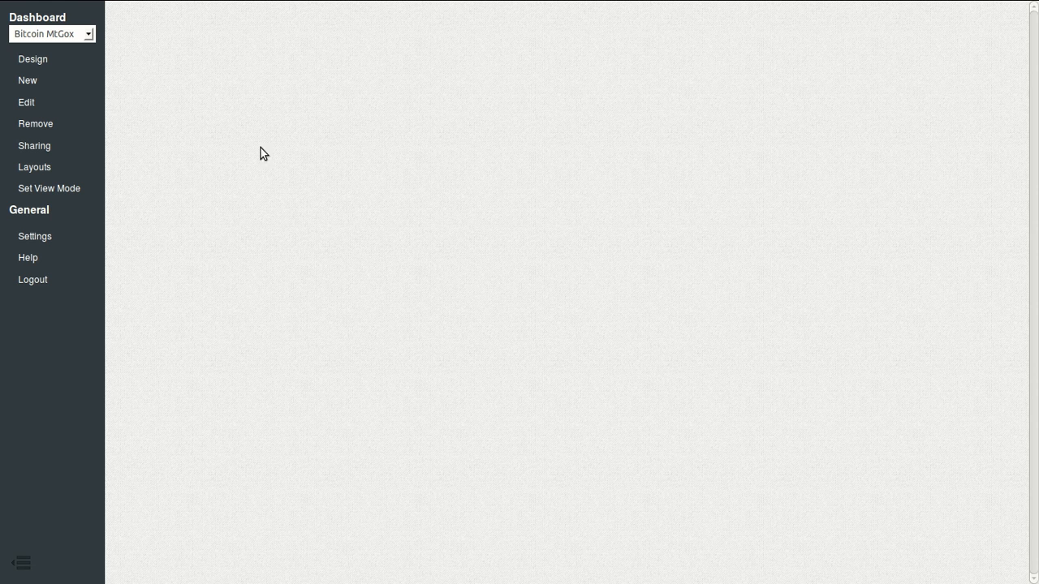
Step: In design mode, add a data source to the canvas and name it 'Bitcoin'
click(42, 62)
drag(32, 28, 177, 158)
double_click(178, 185)
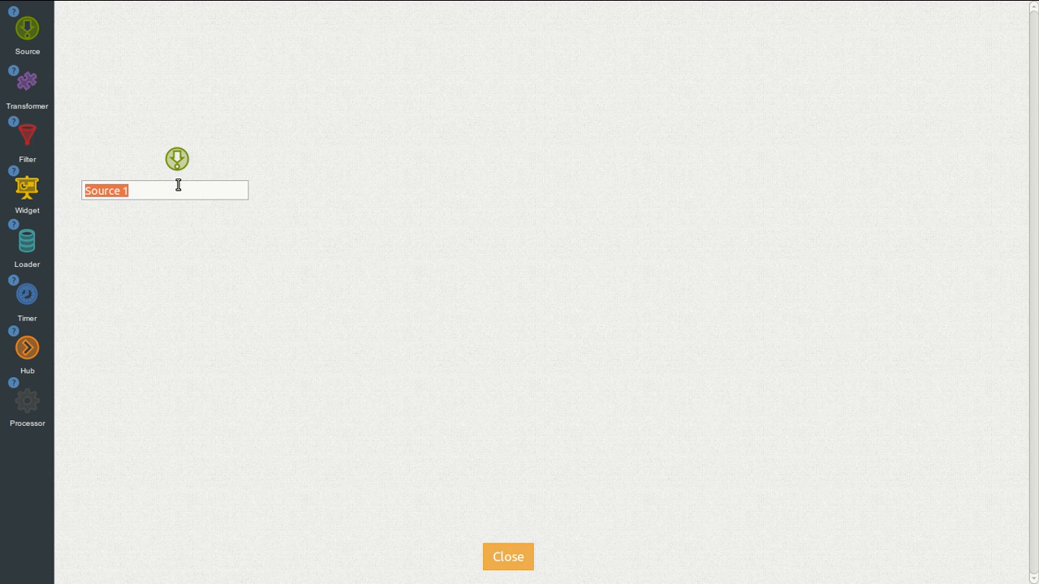
text(Bitcoin)
key(Return)
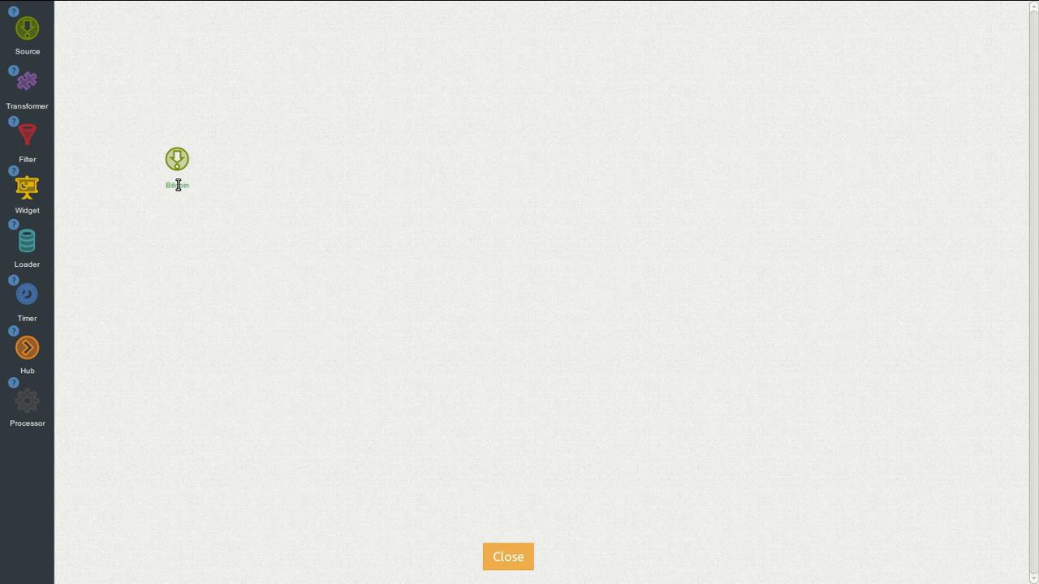
Step: Set the Bitcoin source's type to PubNub and confirm it
click(189, 161)
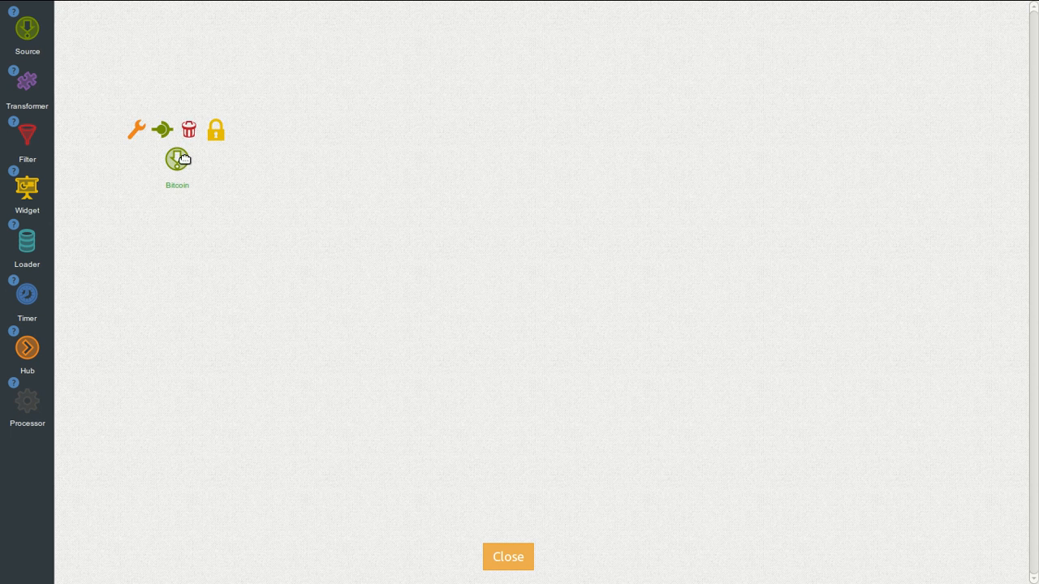
click(137, 131)
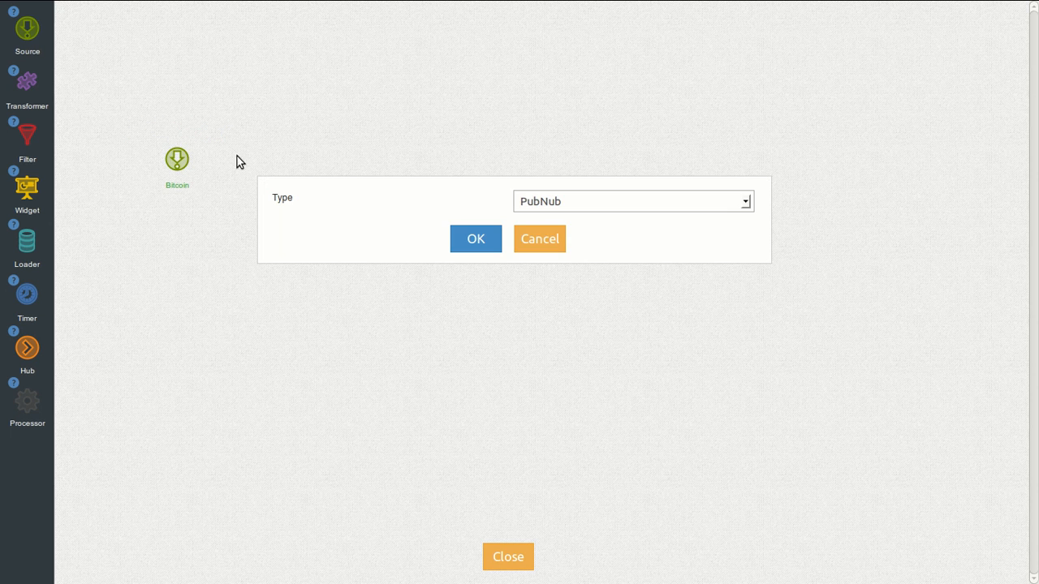
click(535, 201)
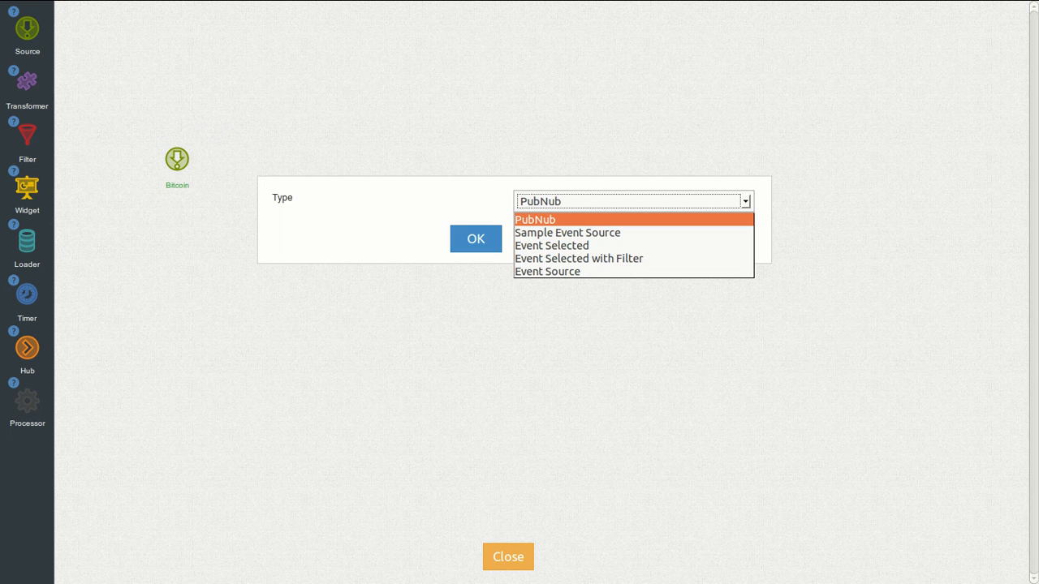
click(526, 217)
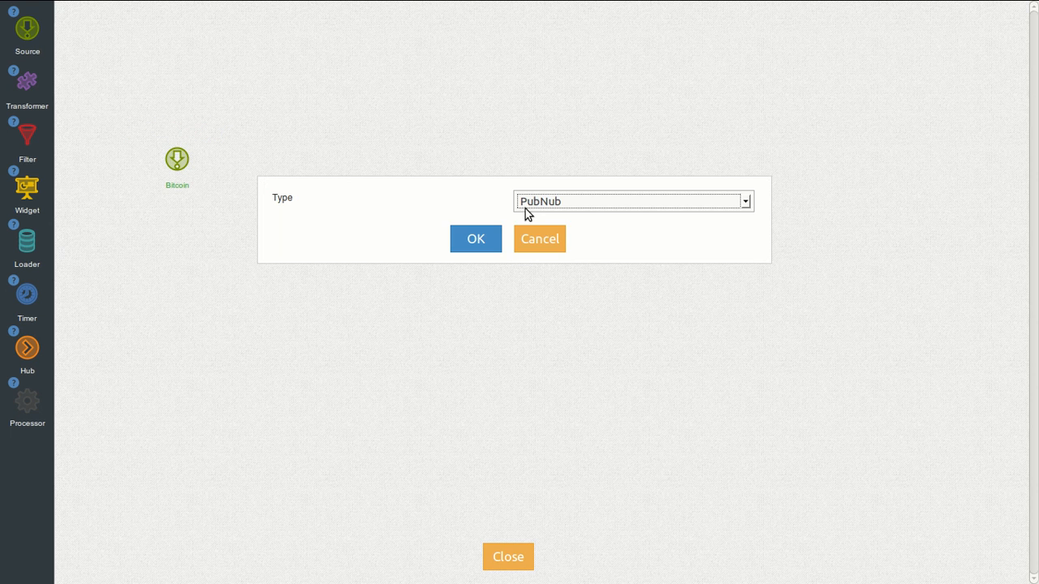
click(487, 233)
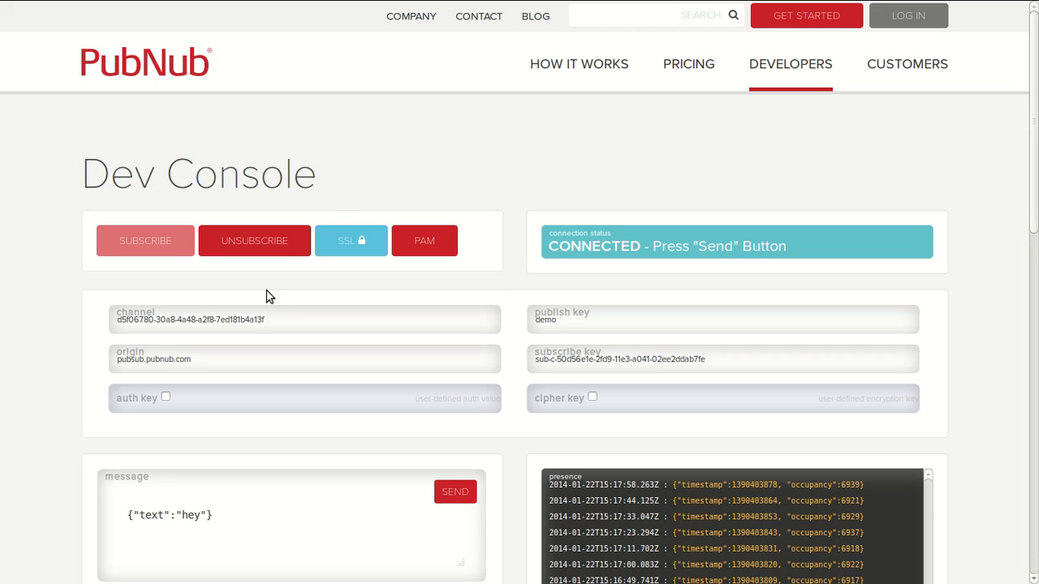
Step: Paste the Dev Console channel ID into PubNub Channel, then select the subscribe key to copy
triple_click(262, 319)
key(ctrl+c)
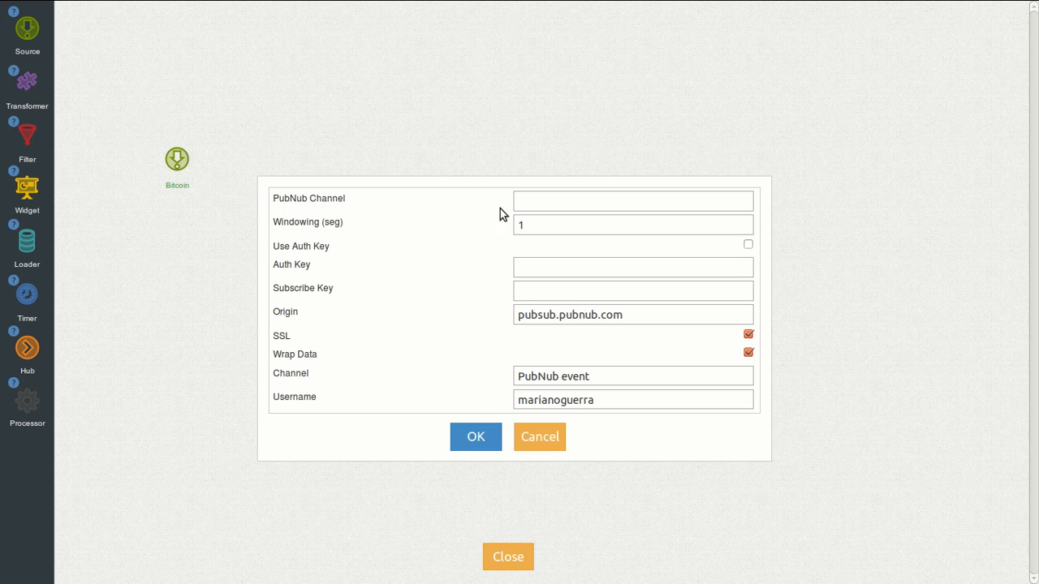
click(526, 196)
key(ctrl+v)
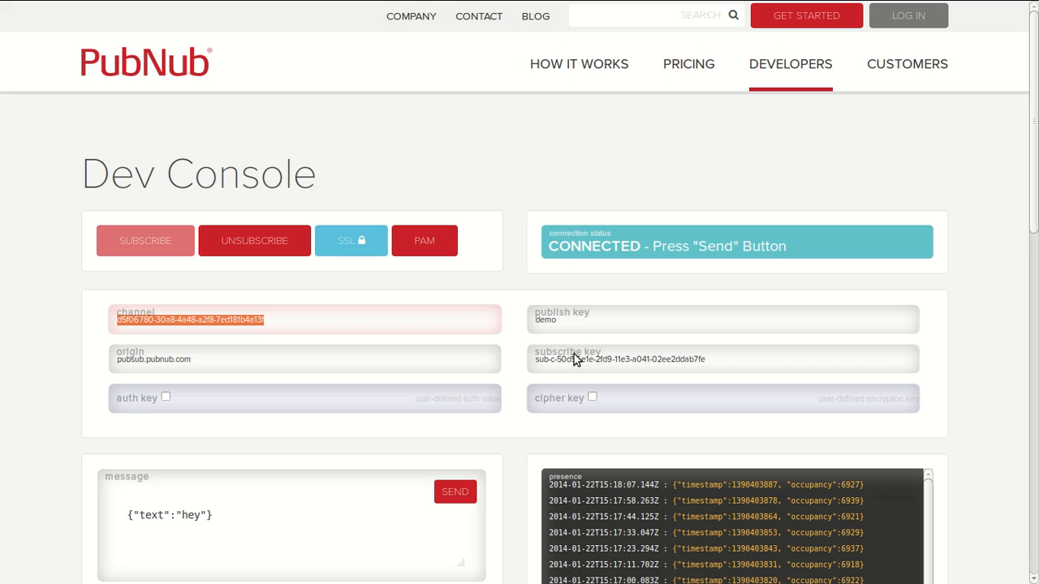
triple_click(576, 360)
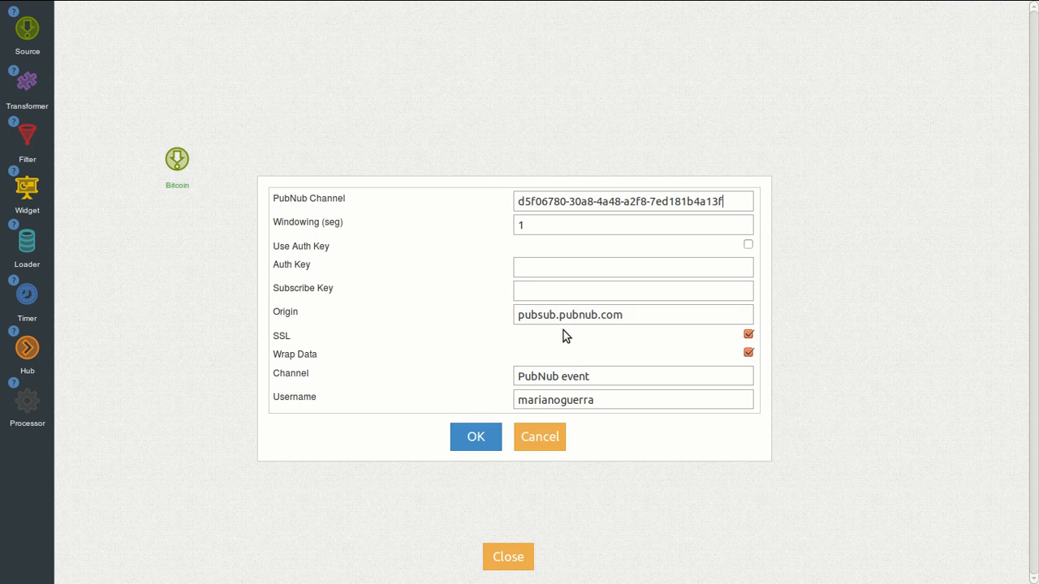
Step: Paste the subscribe key, change Channel to 'bitcoin', and save the source settings
text(sub-c-50d56e1e-2fd9-11e3-a041-02ee2ddab7fe)
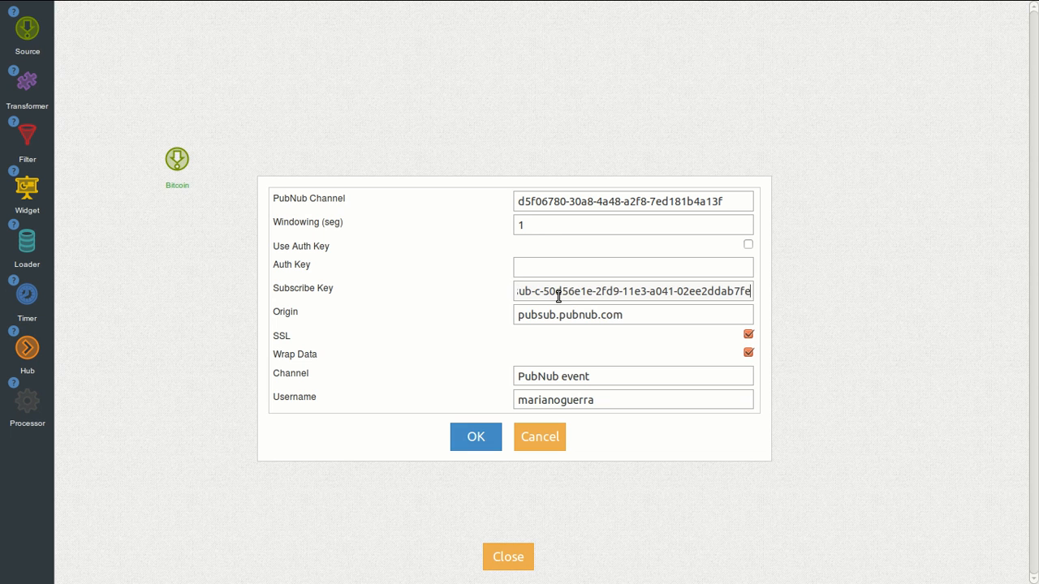
triple_click(551, 379)
text(bitcoin)
click(476, 437)
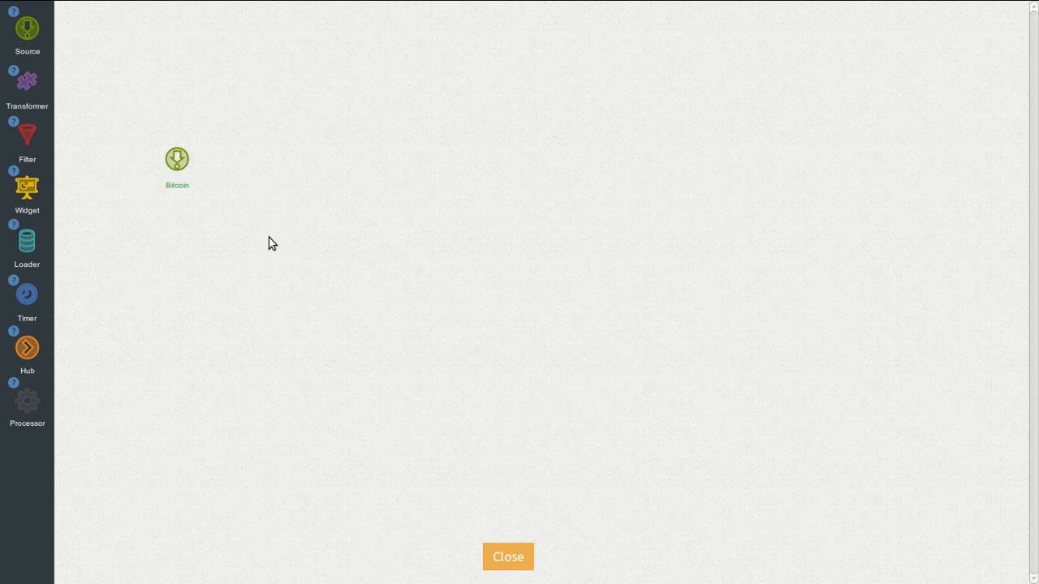
click(194, 177)
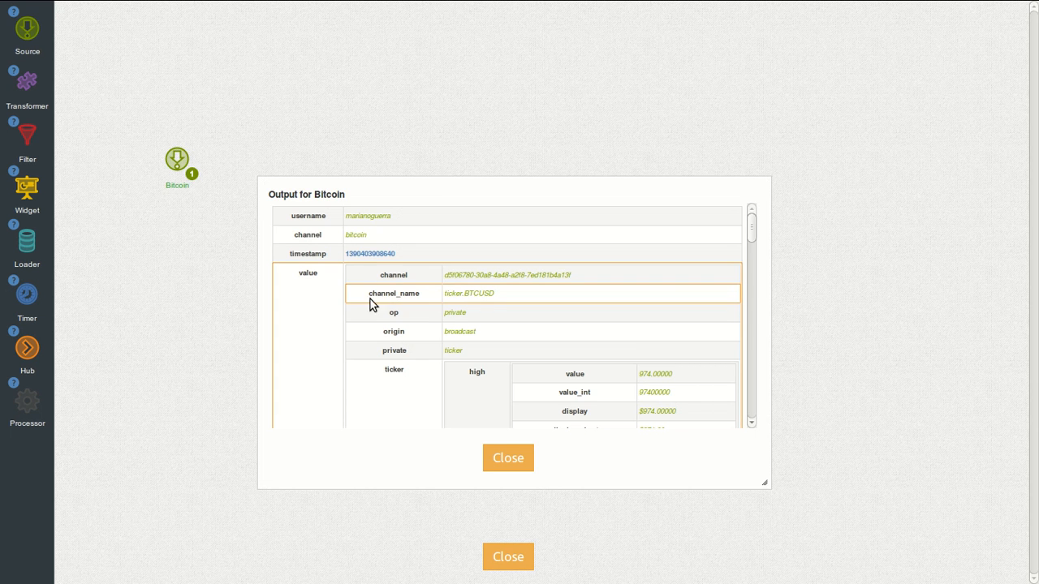
scroll(370, 299, down, 3)
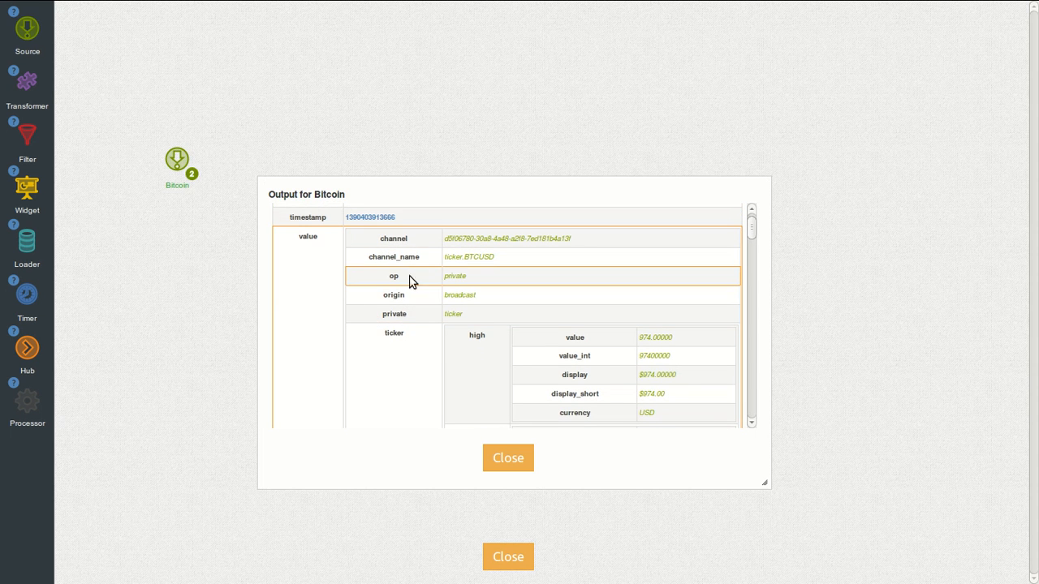
scroll(394, 348, down, 3)
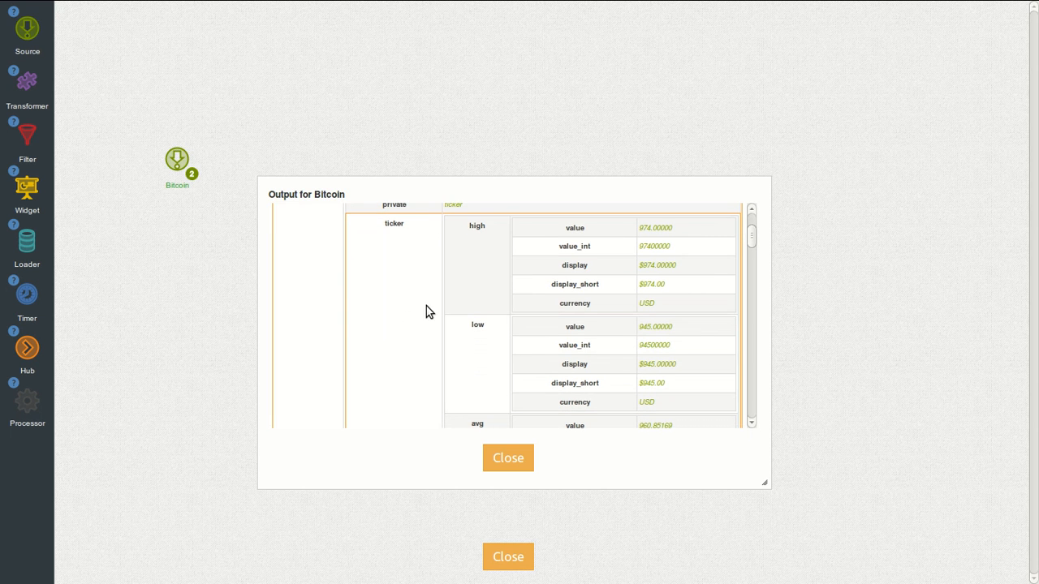
scroll(412, 288, down, 6)
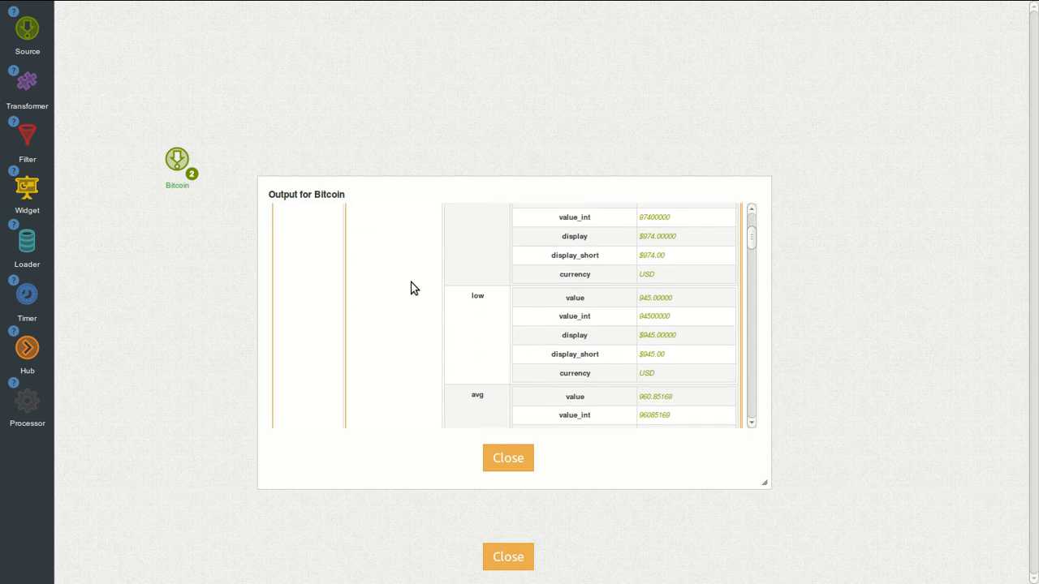
scroll(410, 282, down, 3)
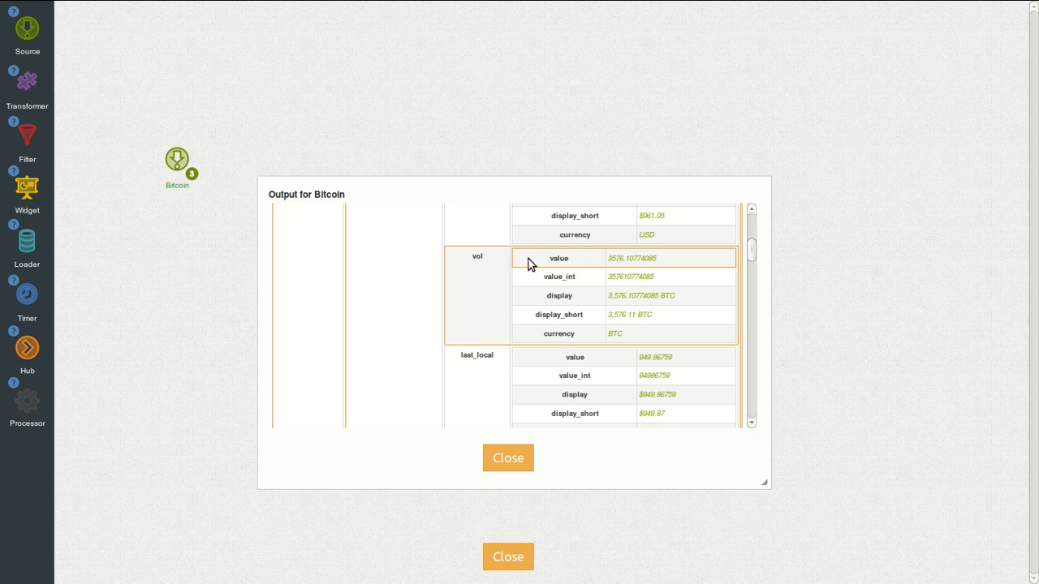
click(508, 460)
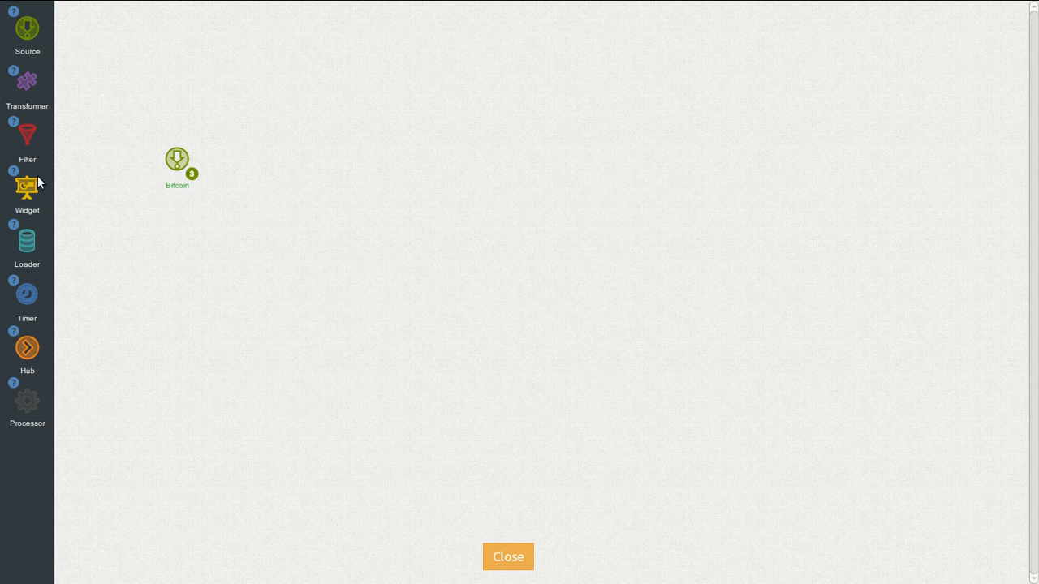
Step: Add Widget 2 as a Chart widget with default chart settings
drag(27, 185, 308, 156)
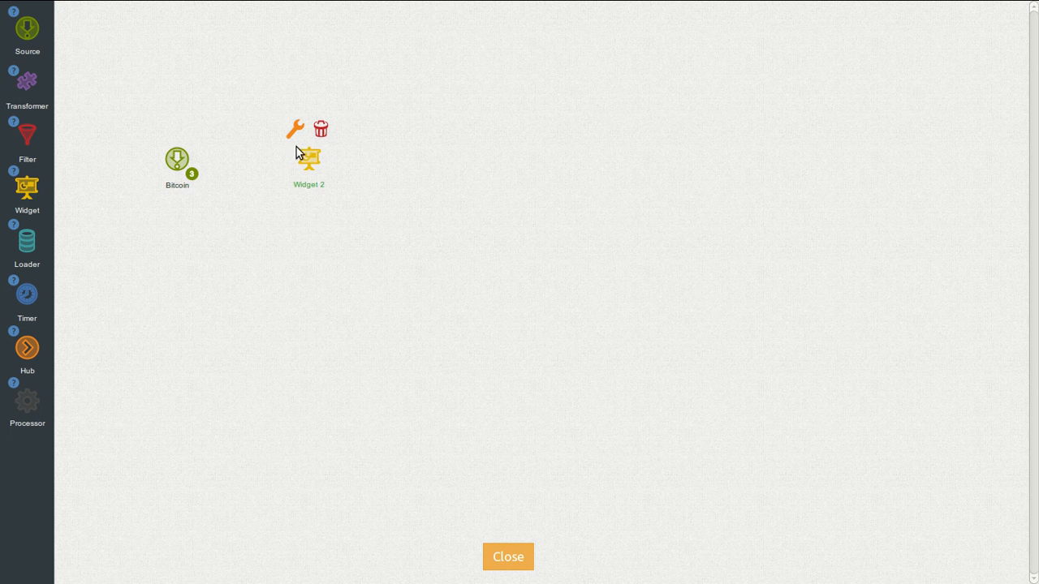
click(295, 132)
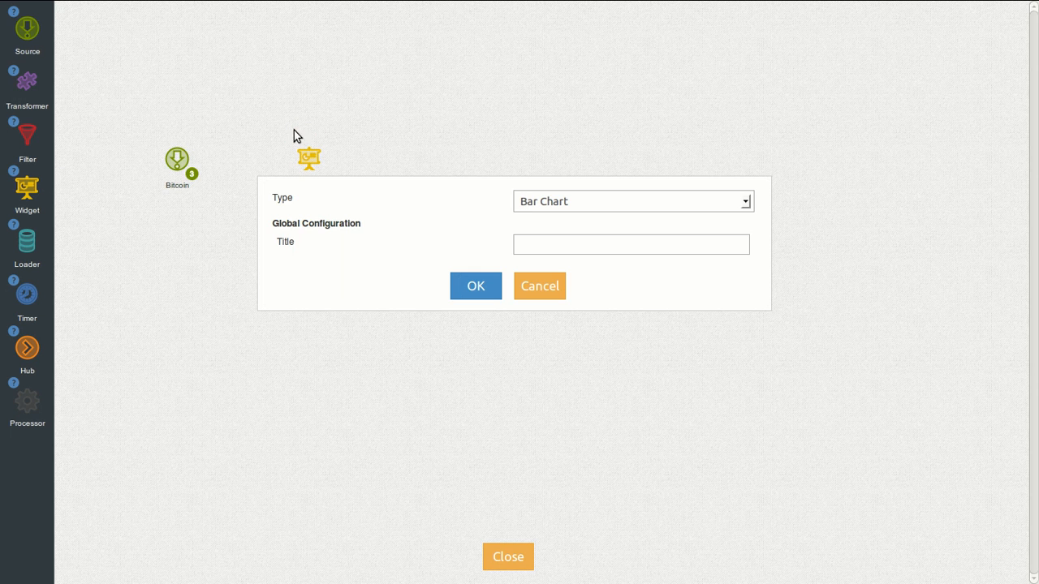
click(524, 204)
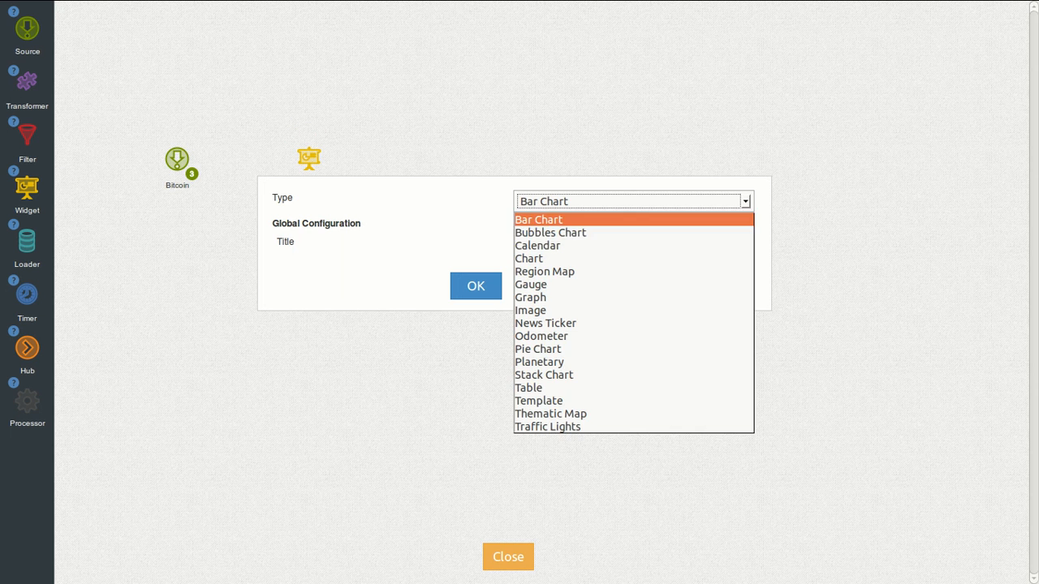
click(538, 258)
click(466, 294)
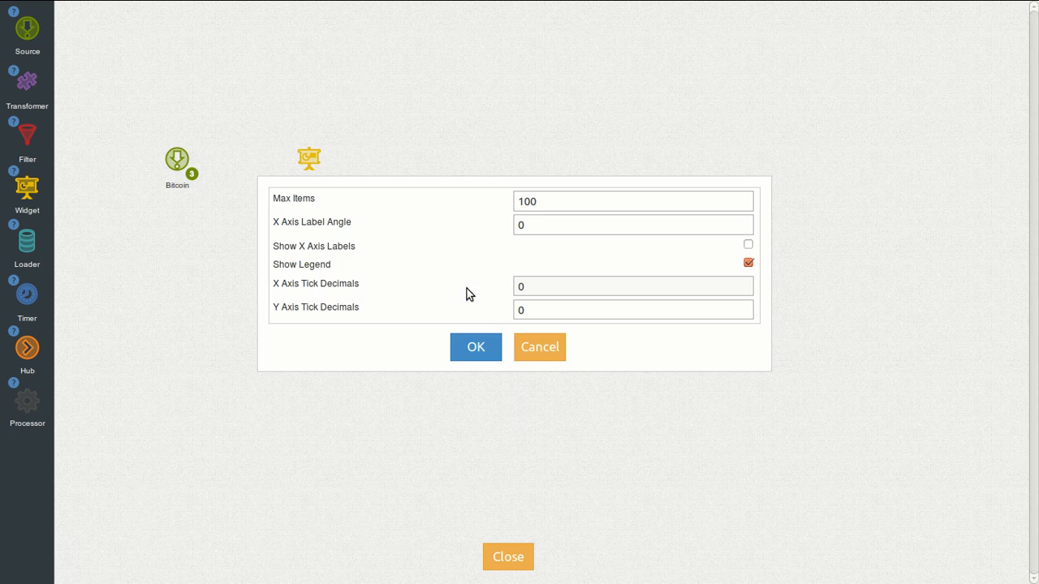
click(477, 344)
Step: Add Transformer 3, connect Bitcoin into it, and open its block editor
mouse_move(27, 80)
mouse_down()
mouse_move(250, 158)
mouse_move(308, 156)
mouse_up()
mouse_move(248, 158)
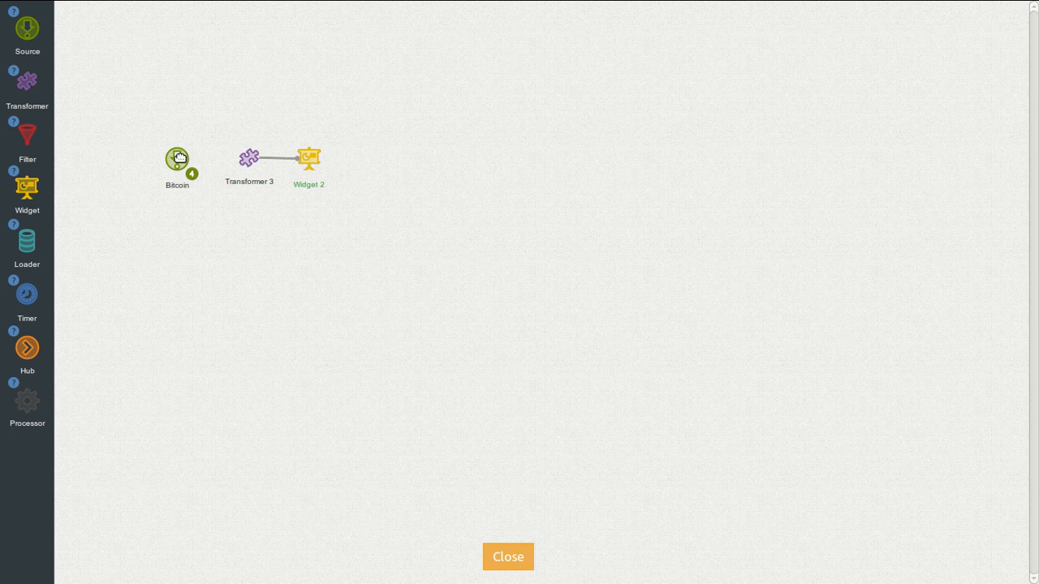
mouse_move(178, 159)
drag(172, 132, 243, 151)
click(222, 131)
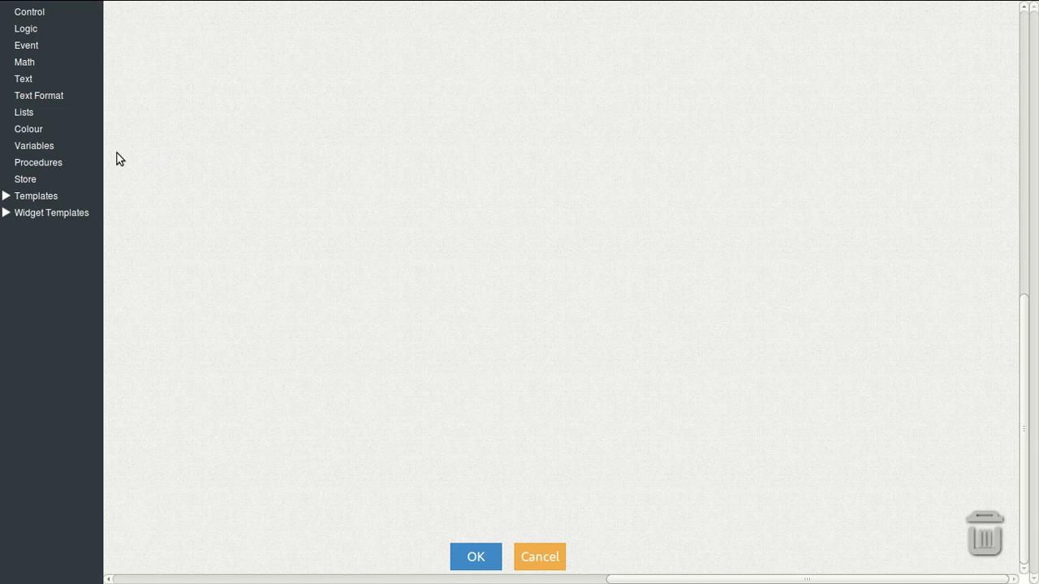
Step: Build a Chart 'set field val' block with a get value block plugged into val
click(7, 211)
click(39, 282)
drag(144, 105, 144, 68)
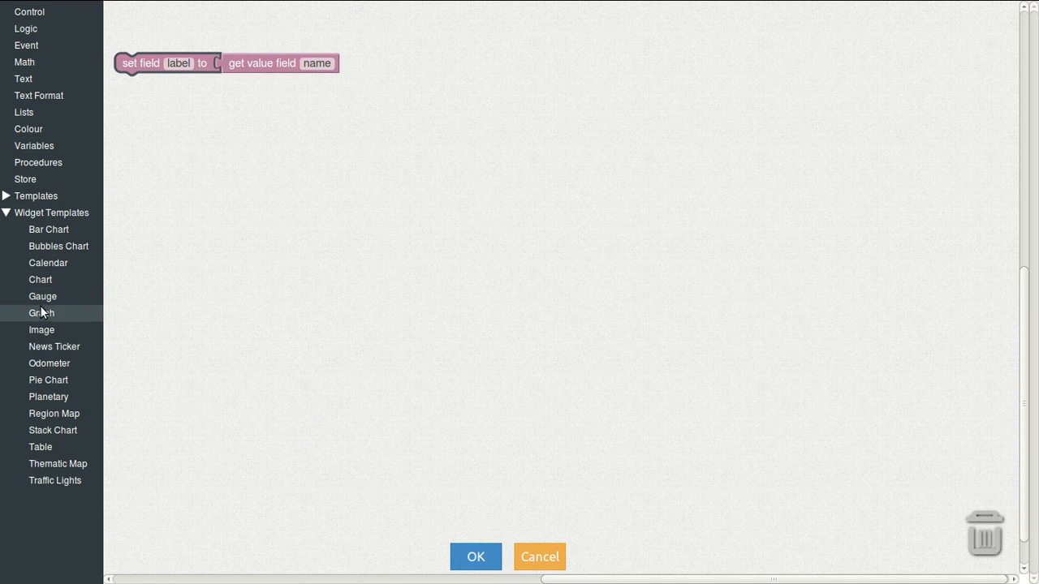
click(48, 281)
mouse_move(134, 23)
mouse_down()
mouse_move(135, 51)
mouse_move(135, 38)
mouse_up()
drag(254, 58, 225, 51)
click(232, 63)
key(Delete)
Step: Set the label to the text 'Volume'
click(45, 79)
drag(127, 22, 232, 57)
click(254, 59)
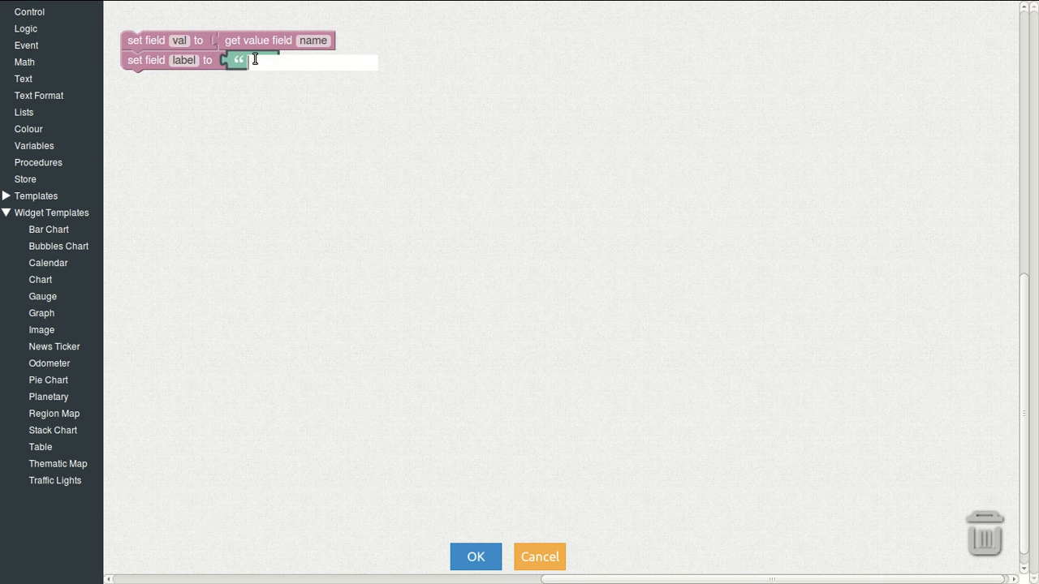
text(Volume)
key(Return)
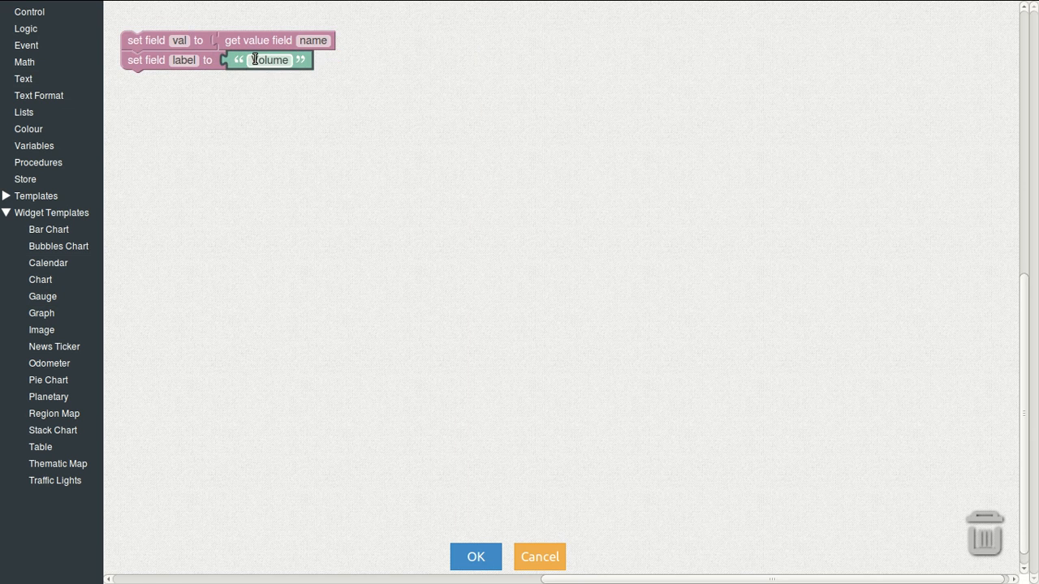
Step: Make the get value block read ticker.vol.value and save the blocks
click(303, 45)
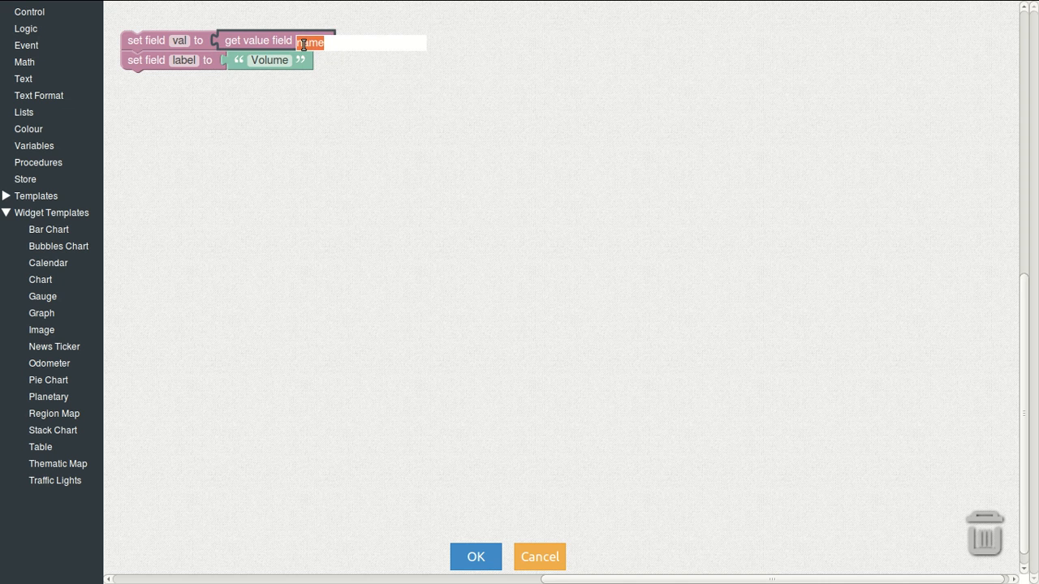
text(ticker.)
text(vol)
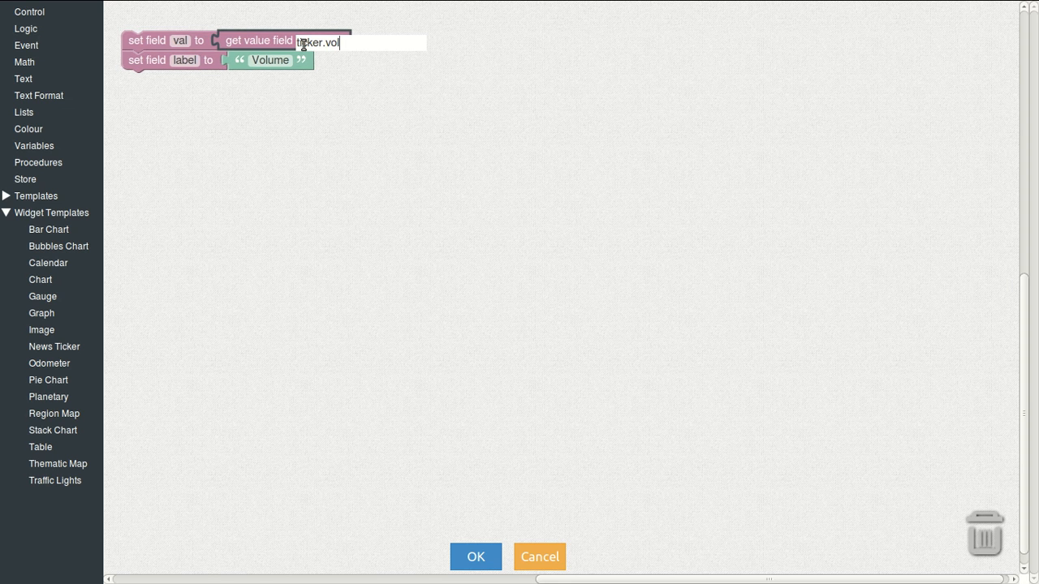
text(.value)
key(Return)
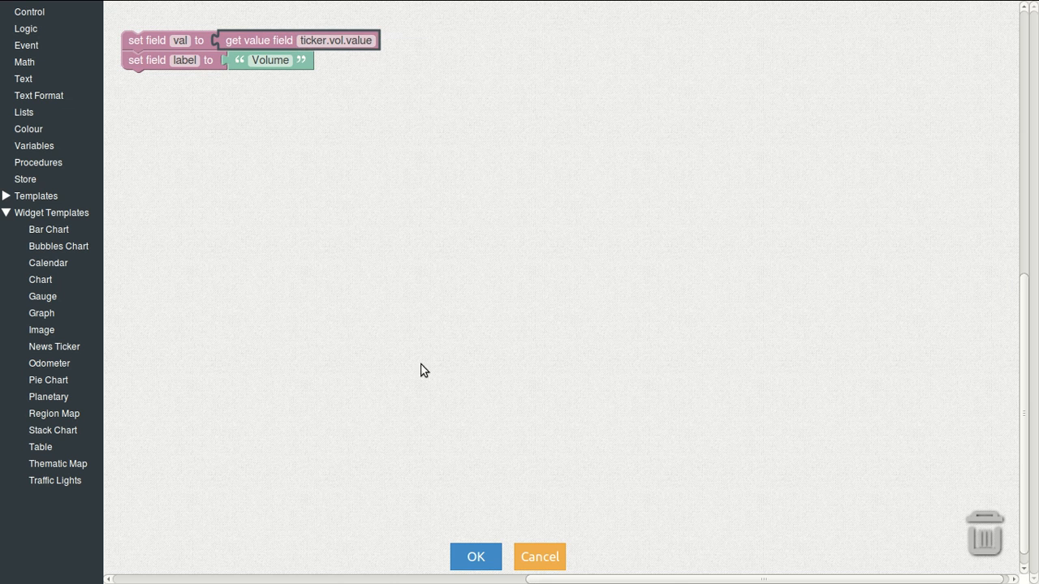
click(472, 557)
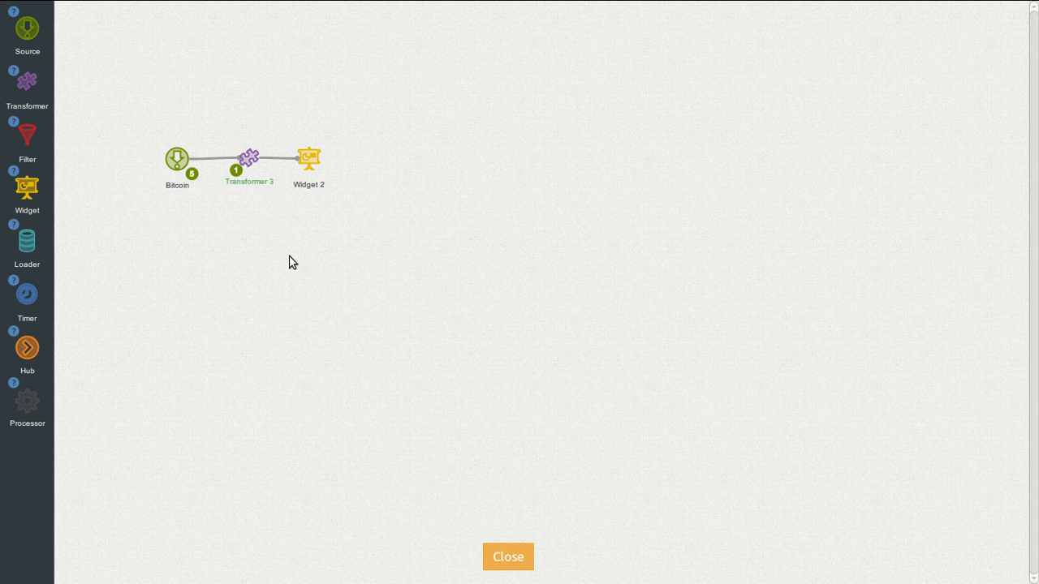
Step: Inspect Transformer 3's output data, then close the design to view the dashboard chart
click(266, 170)
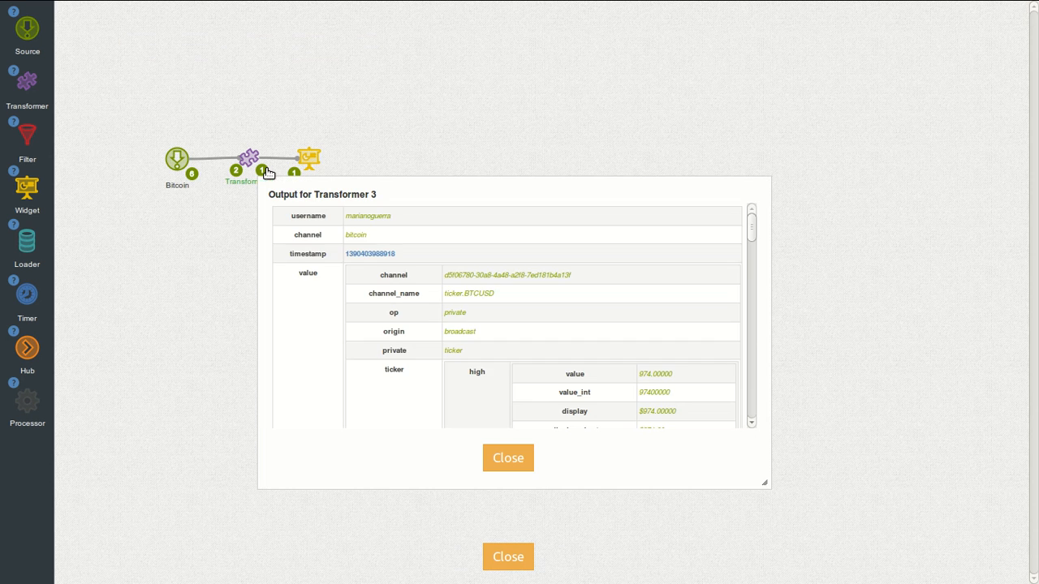
scroll(390, 313, down, 5)
scroll(389, 312, down, 10)
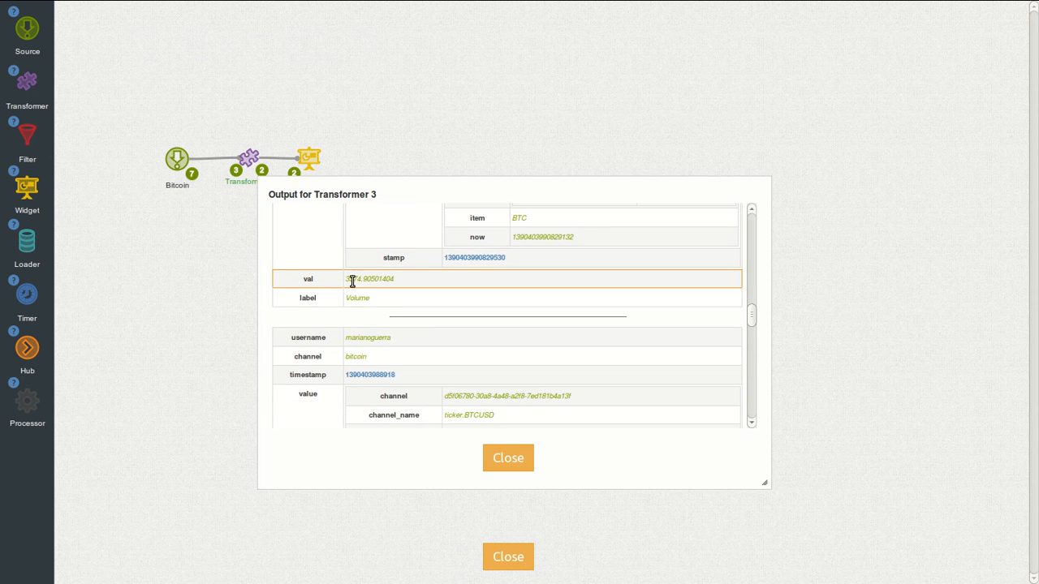
click(497, 454)
click(498, 557)
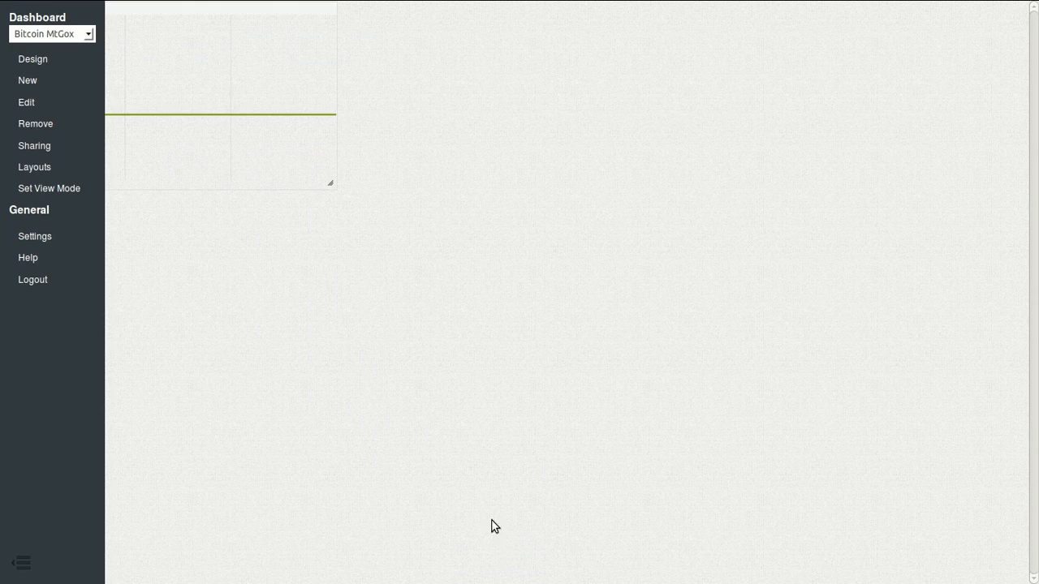
click(18, 563)
click(22, 563)
Step: Move Widget 2 and Transformer 3 rightward, and add a Loader and a Hub below Bitcoin
click(44, 65)
drag(311, 146, 556, 158)
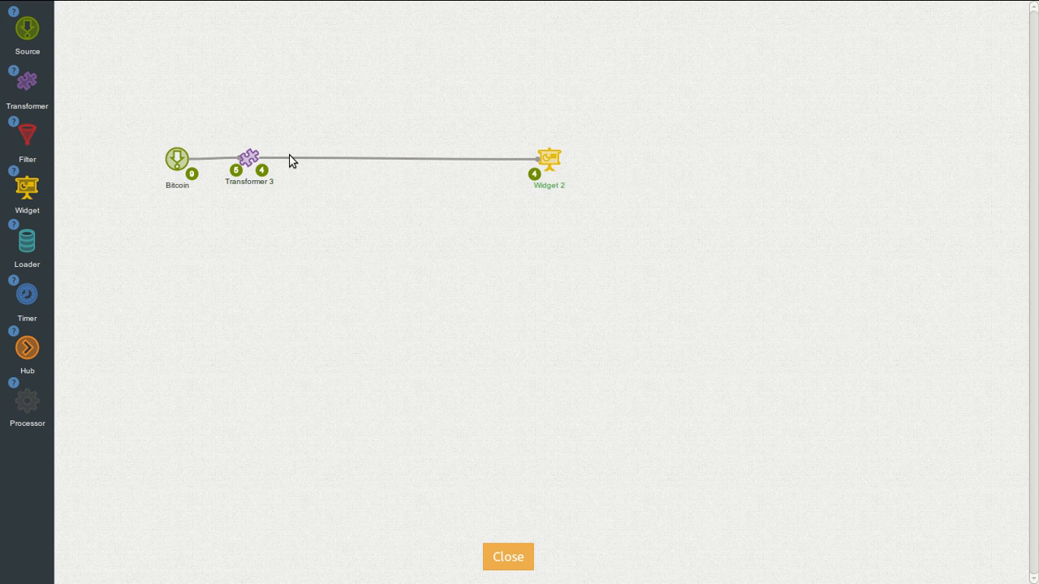
drag(262, 162, 357, 161)
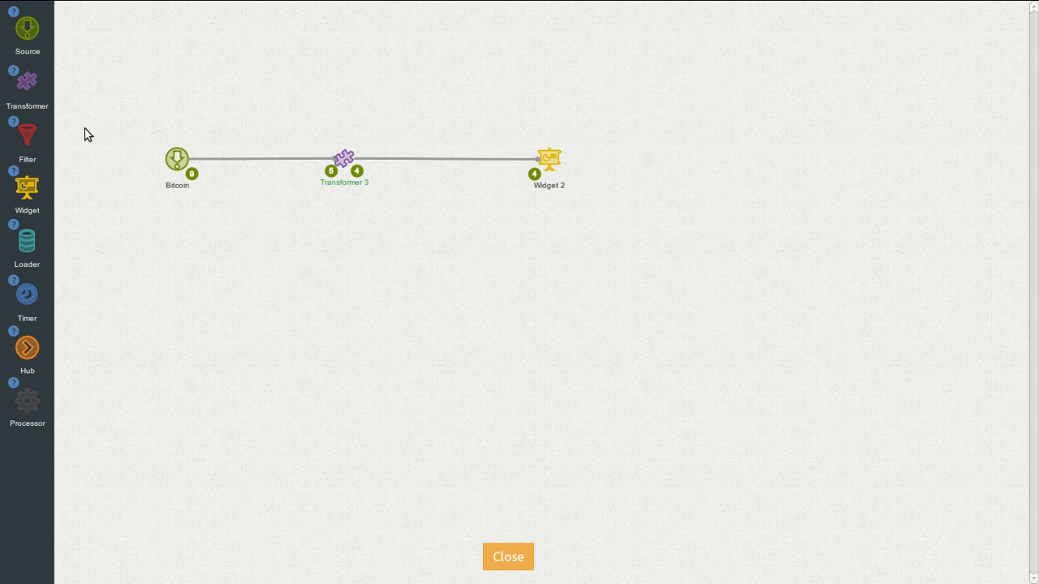
drag(33, 248, 178, 250)
drag(29, 353, 252, 209)
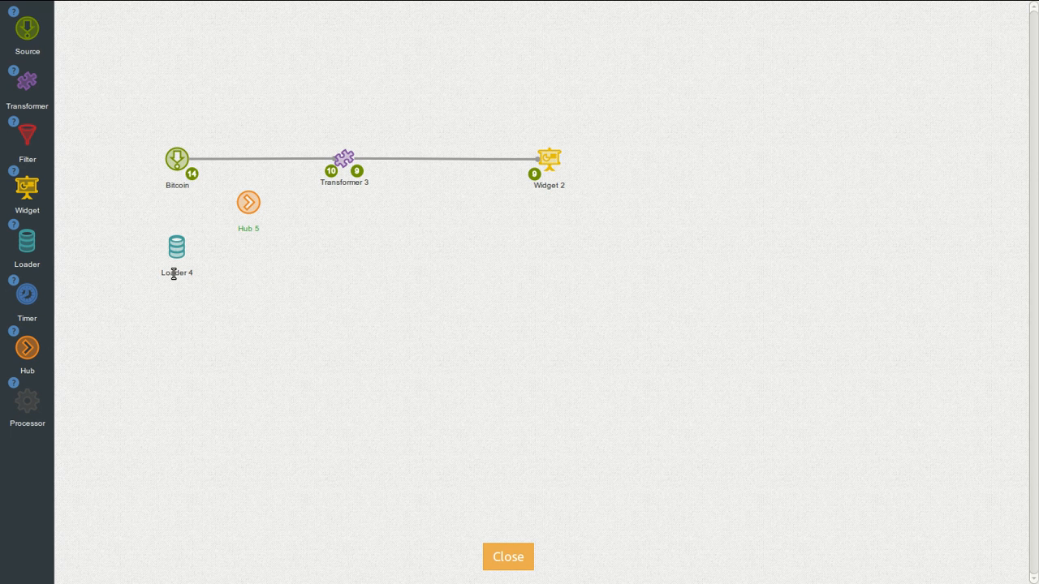
Step: Rename Loader 4 to 'Recent Bitcoin'
double_click(173, 273)
text(Recent Bit)
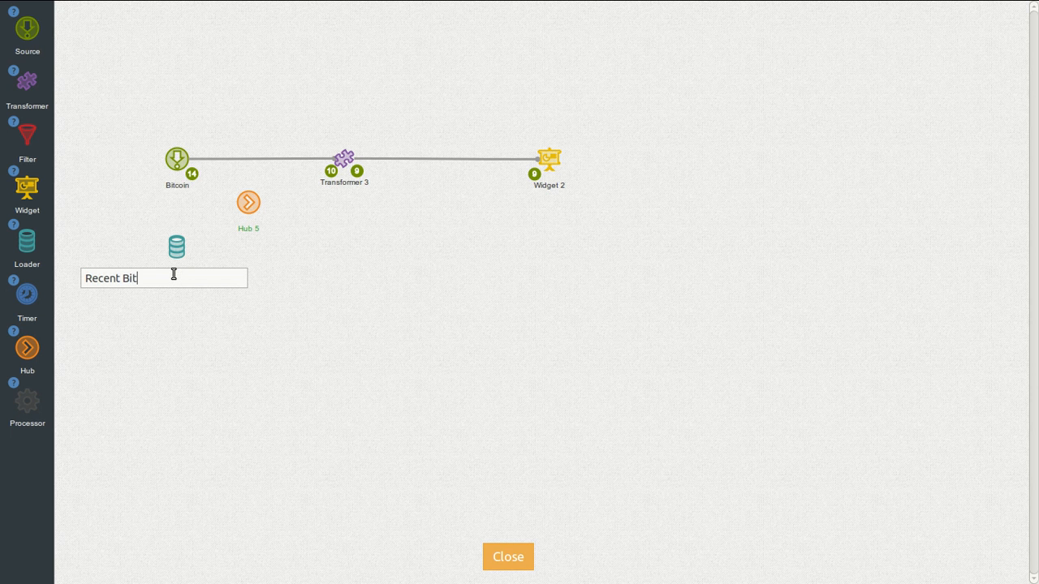
text(coin)
key(Return)
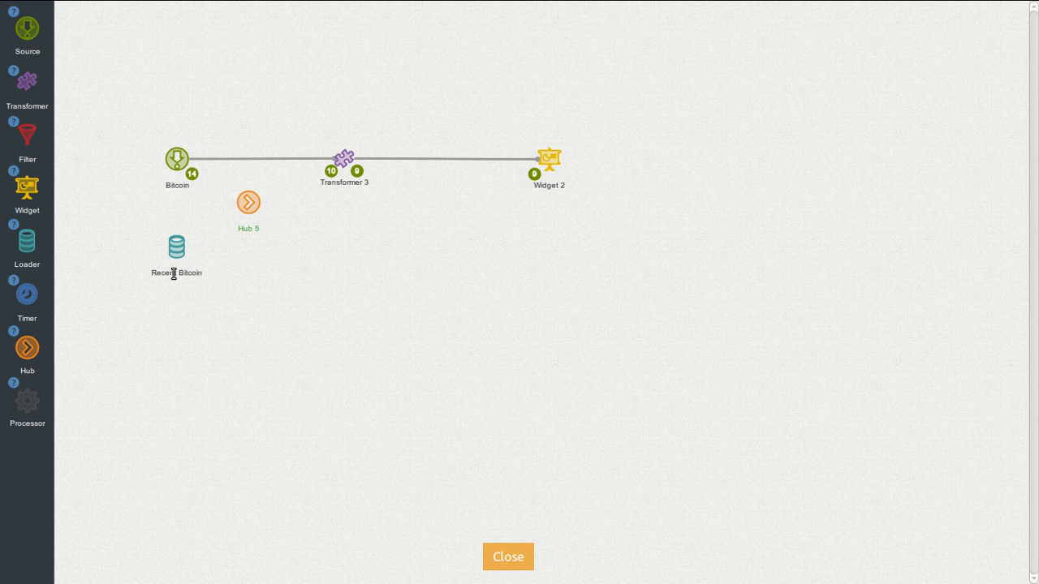
Step: Make the loader PubNub History, paste the subscribe key, and add a new history source
click(177, 247)
click(149, 221)
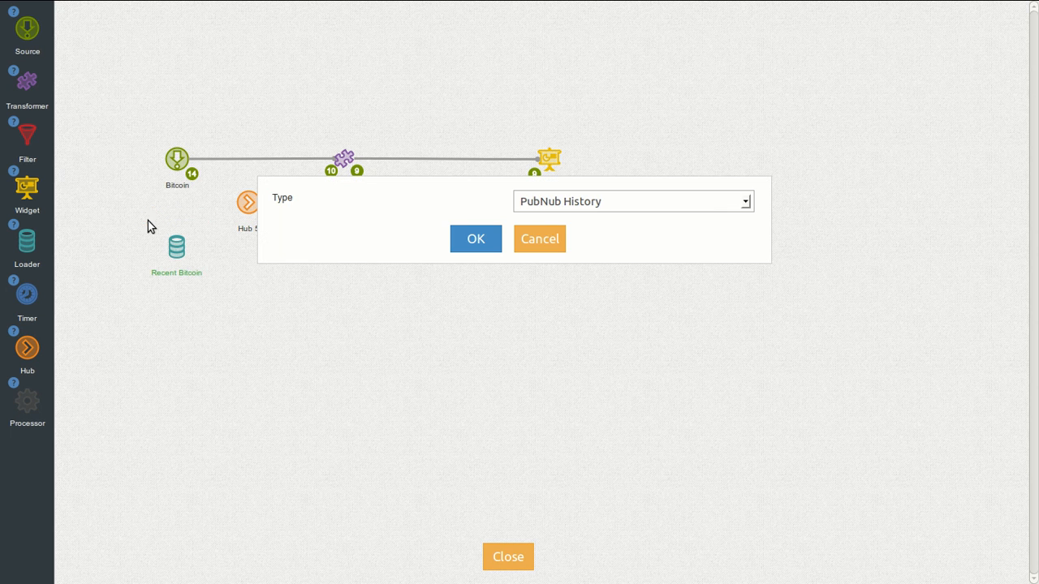
click(479, 236)
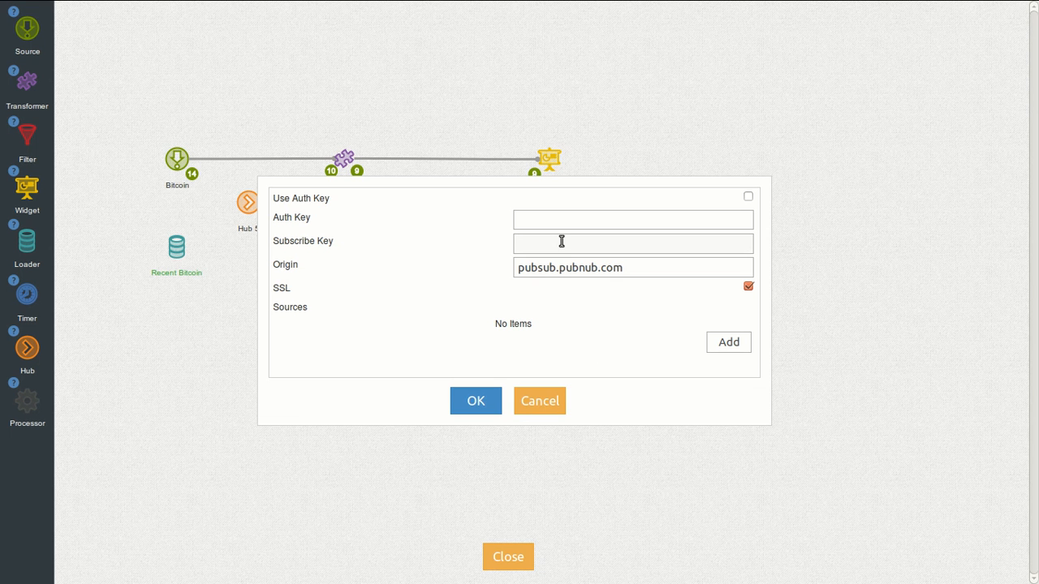
text(sub-c-50d56e1e-2fd9-11e3-a041-02ee2ddab7fe)
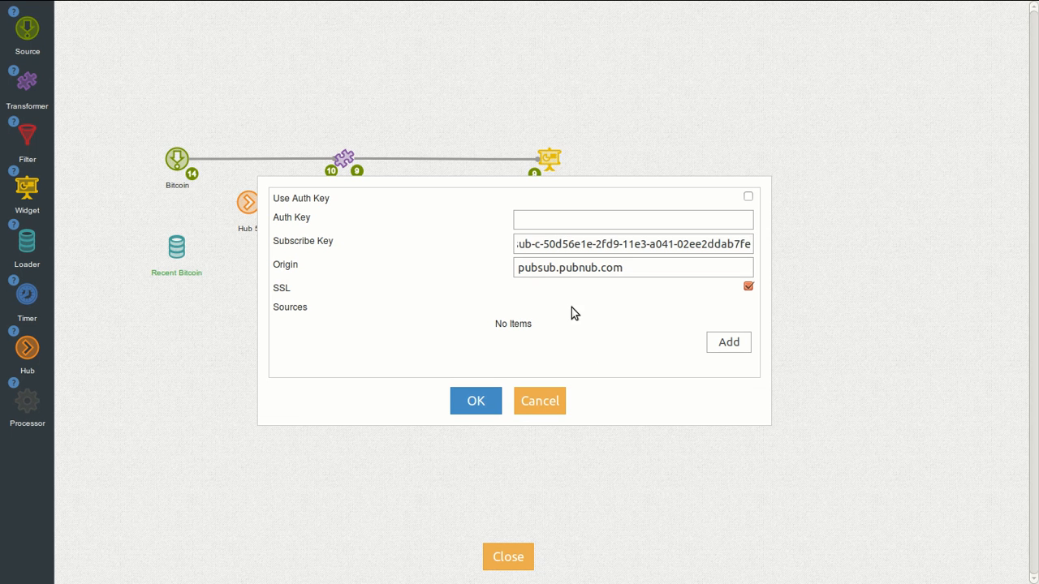
click(728, 344)
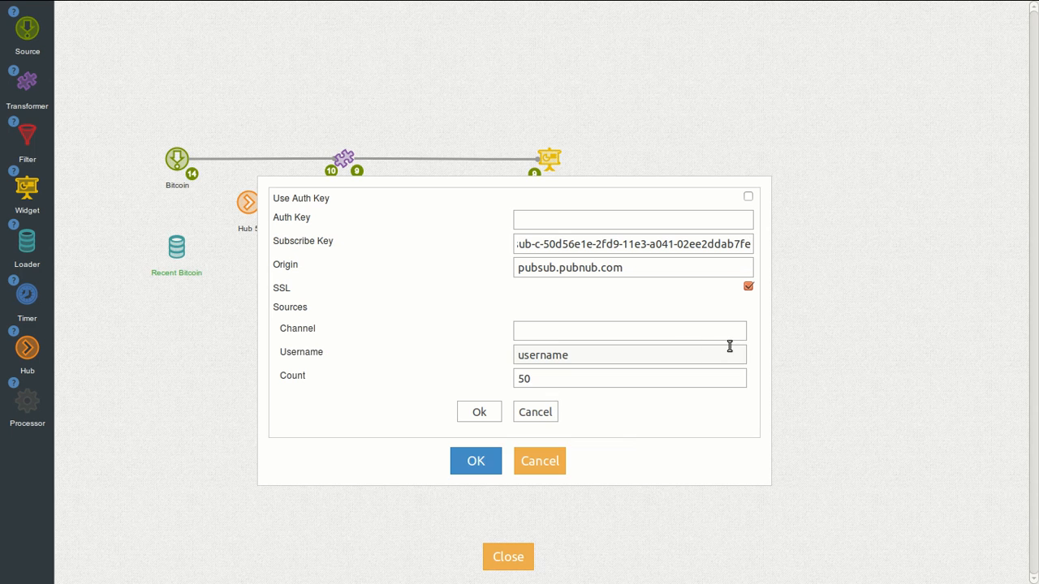
Step: Copy the channel ID from the PubNub Dev Console
key(alt+Tab)
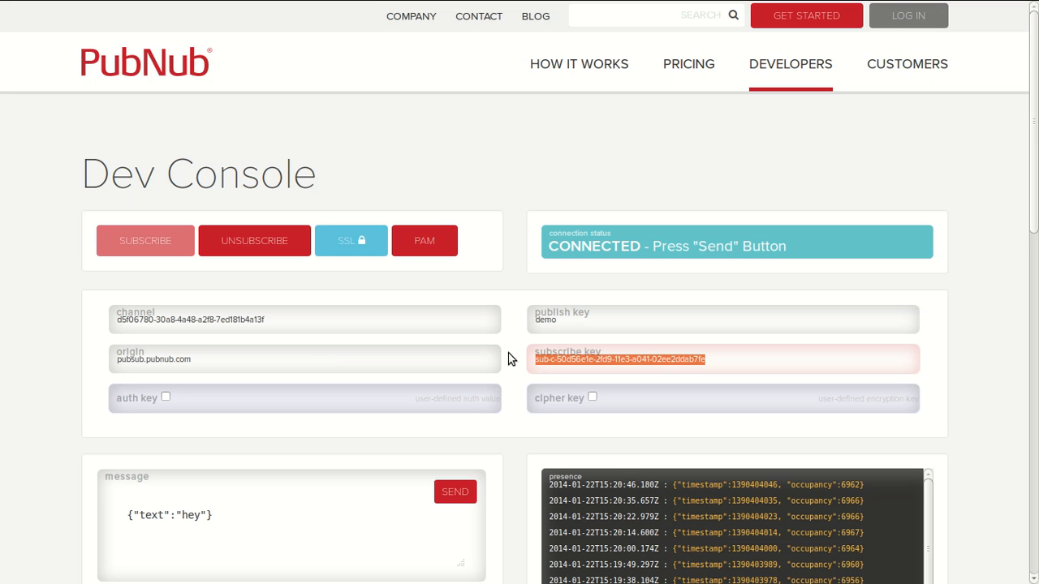
triple_click(300, 322)
triple_click(300, 322)
key(ctrl+c)
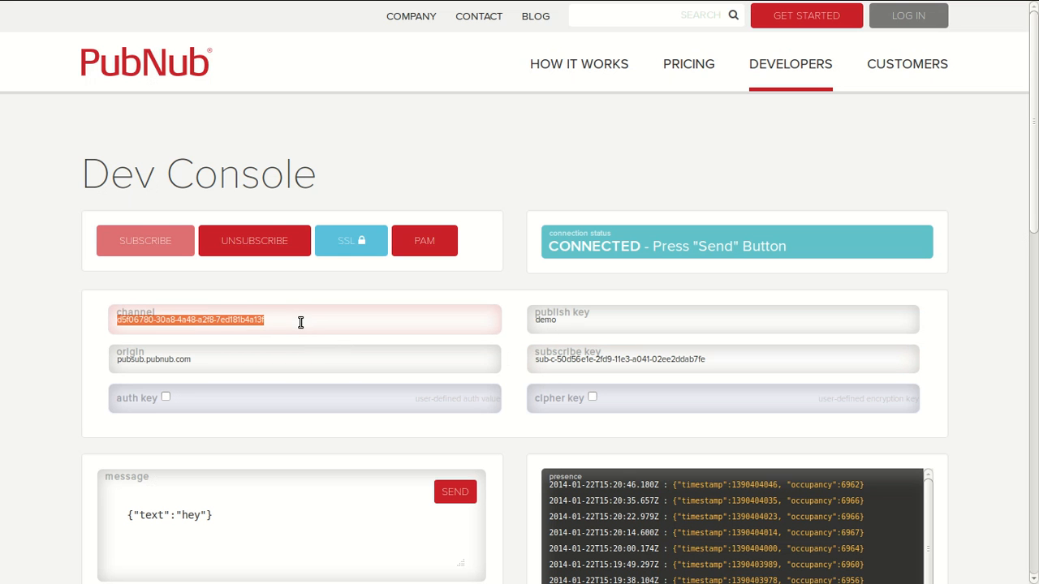
Step: Fill the history source with the copied channel ID and demo username, then save source and loader
key(alt+Tab)
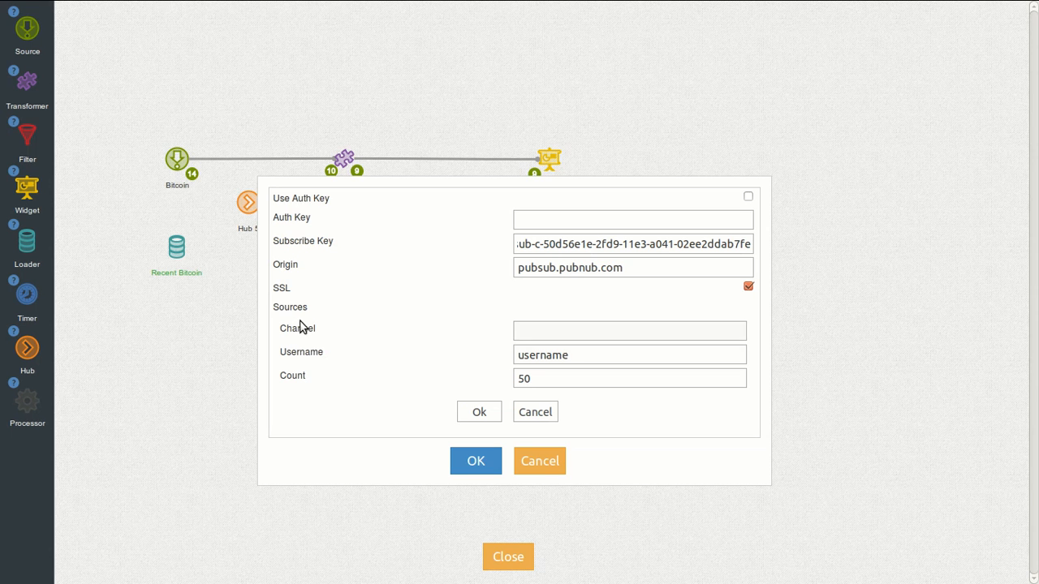
key(ctrl+v)
double_click(556, 355)
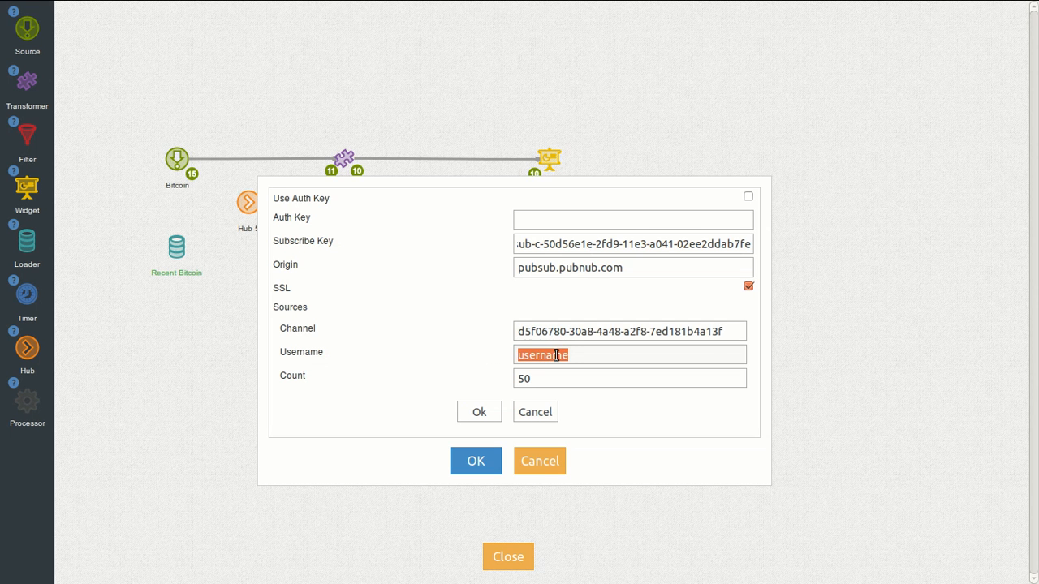
text(demo)
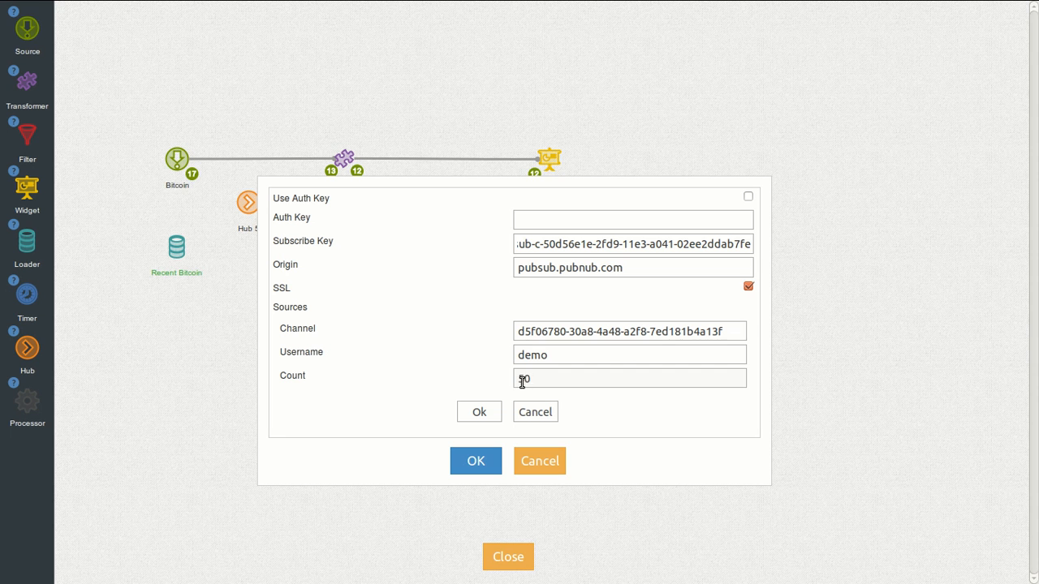
click(488, 412)
click(466, 422)
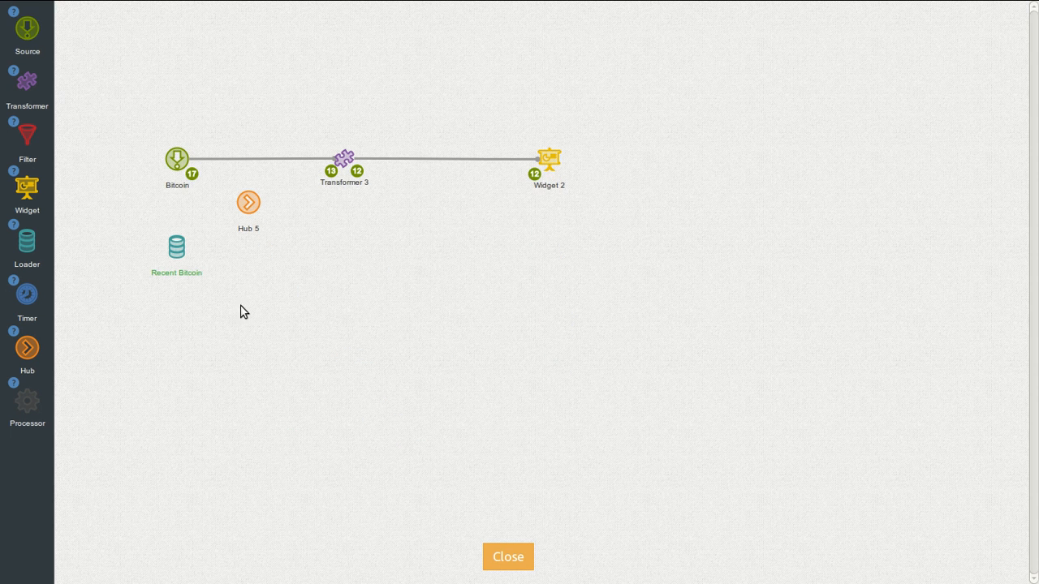
Step: Wire Bitcoin and Recent Bitcoin into Hub 5, drop the direct Transformer 3 link, and realign nodes
mouse_move(176, 243)
drag(175, 217, 250, 199)
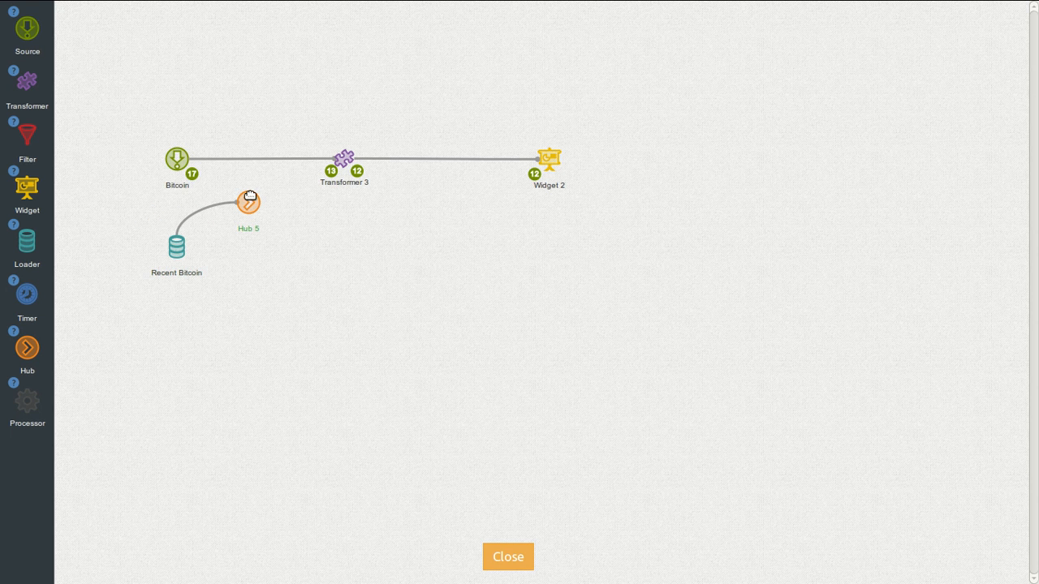
mouse_move(177, 158)
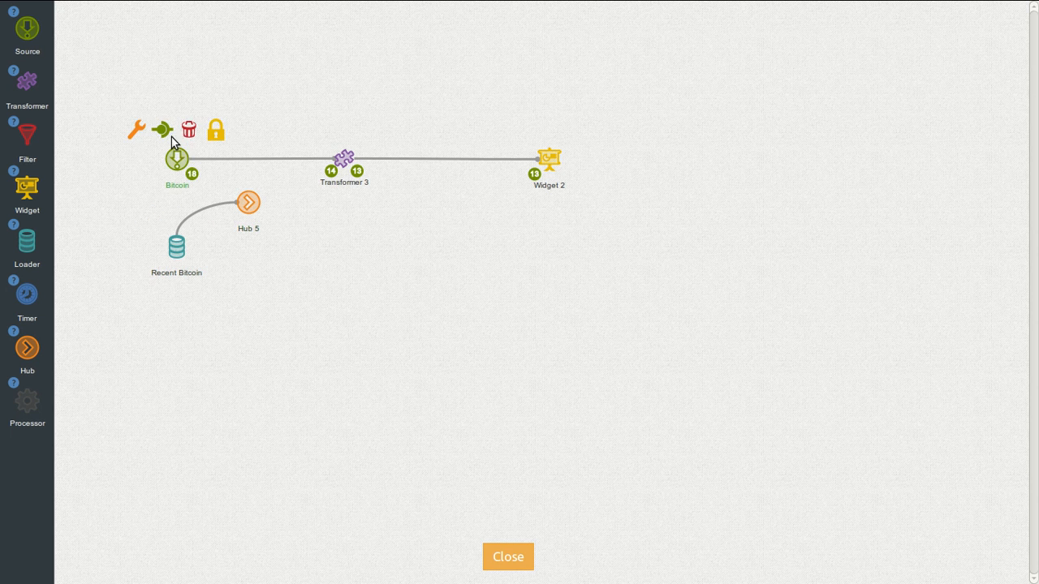
drag(161, 130, 249, 195)
mouse_move(262, 158)
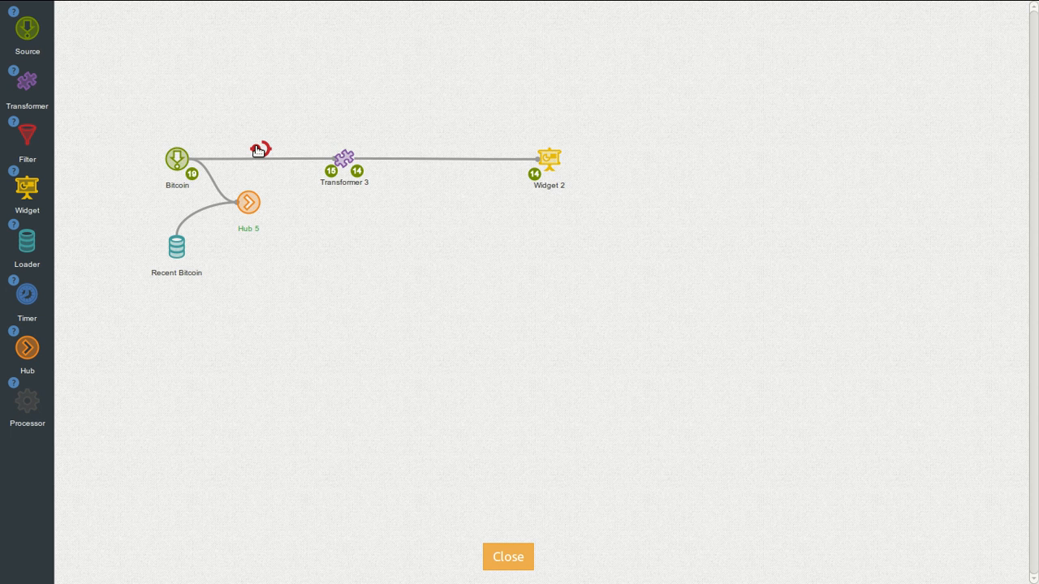
click(258, 151)
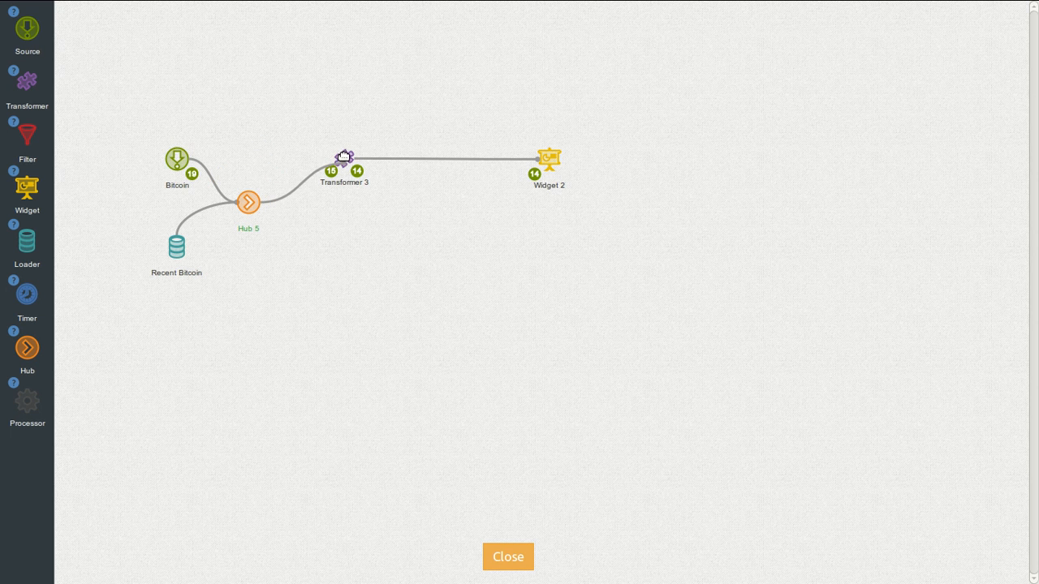
drag(340, 157, 354, 189)
drag(536, 172, 539, 204)
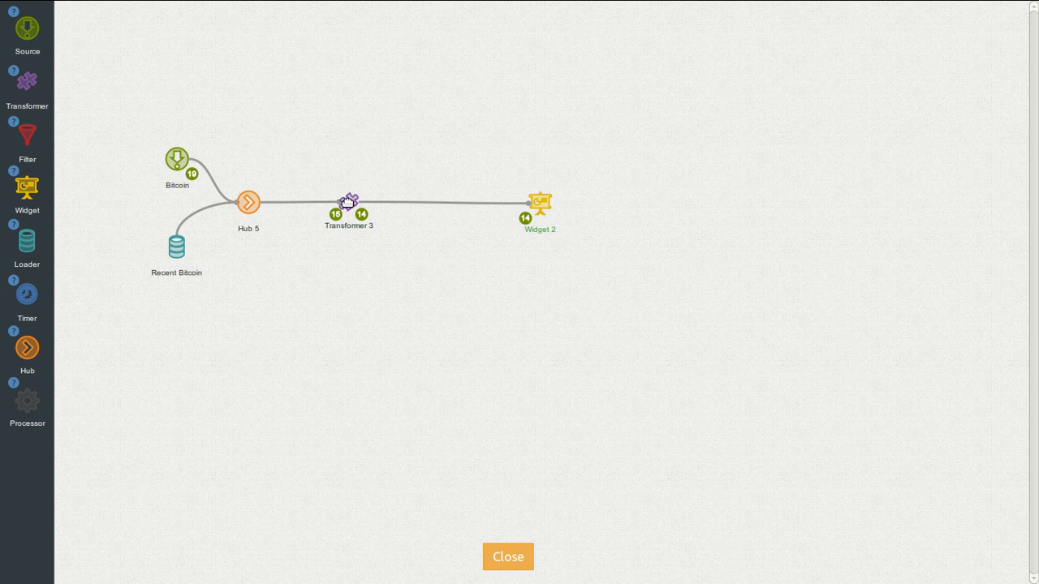
Step: Move the volume chart to the middle of the dashboard, reload, and return to Design
click(508, 555)
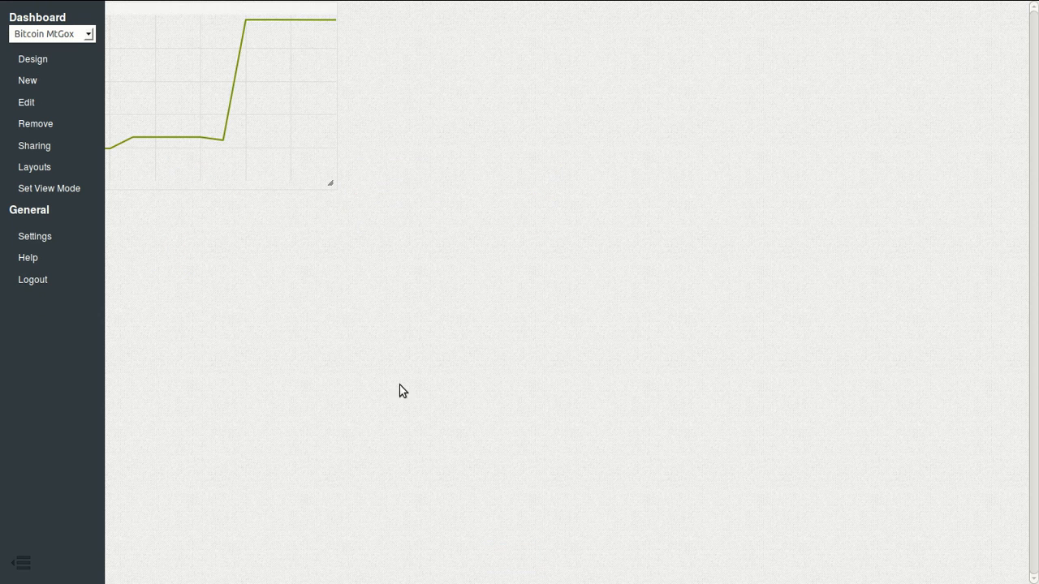
drag(228, 9, 535, 111)
key(F5)
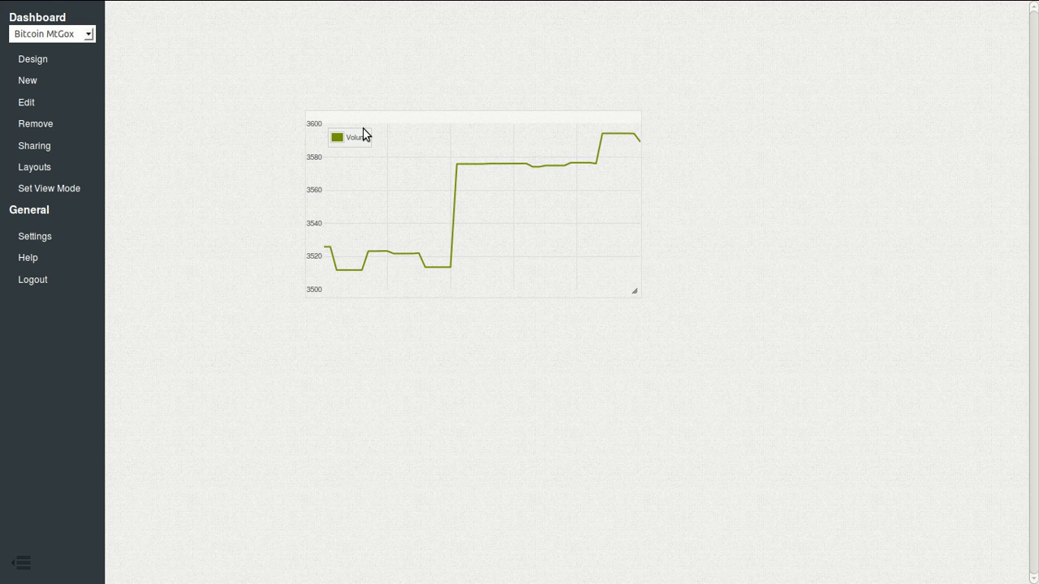
click(34, 62)
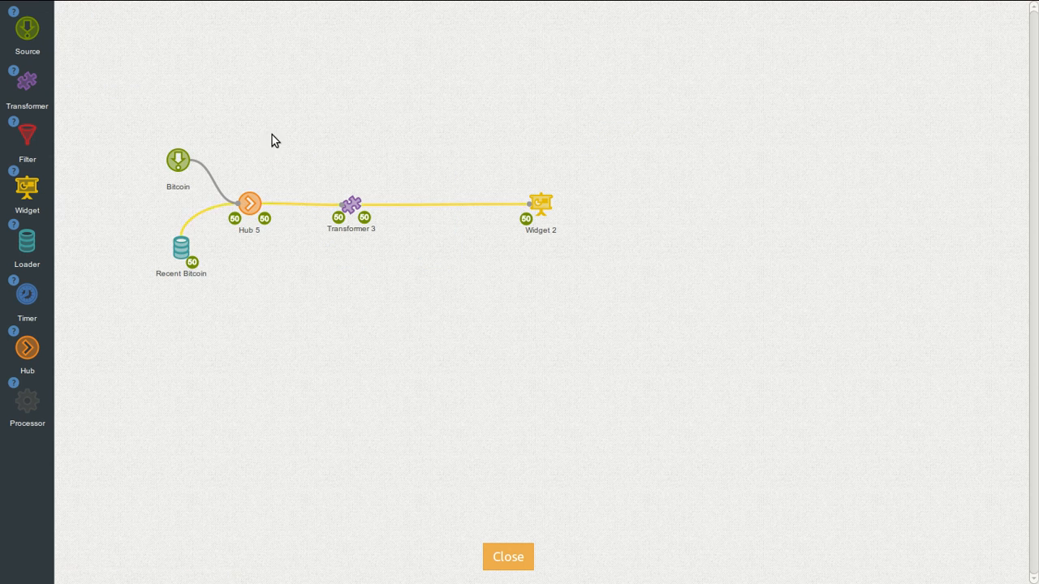
Step: Add a new widget, rename Widget 2 to Volume and the new widget to Sell
drag(27, 188, 546, 119)
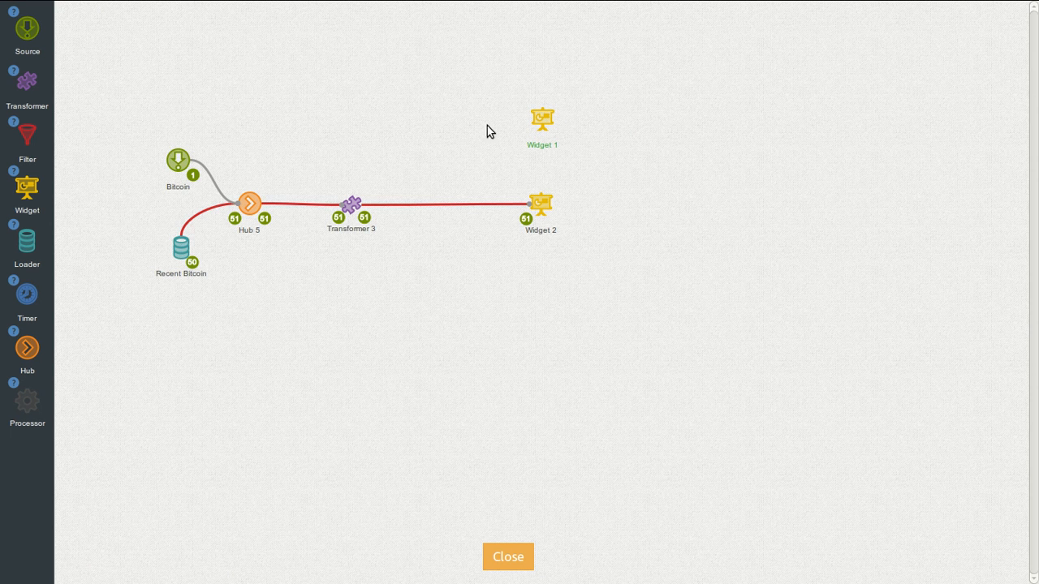
double_click(542, 233)
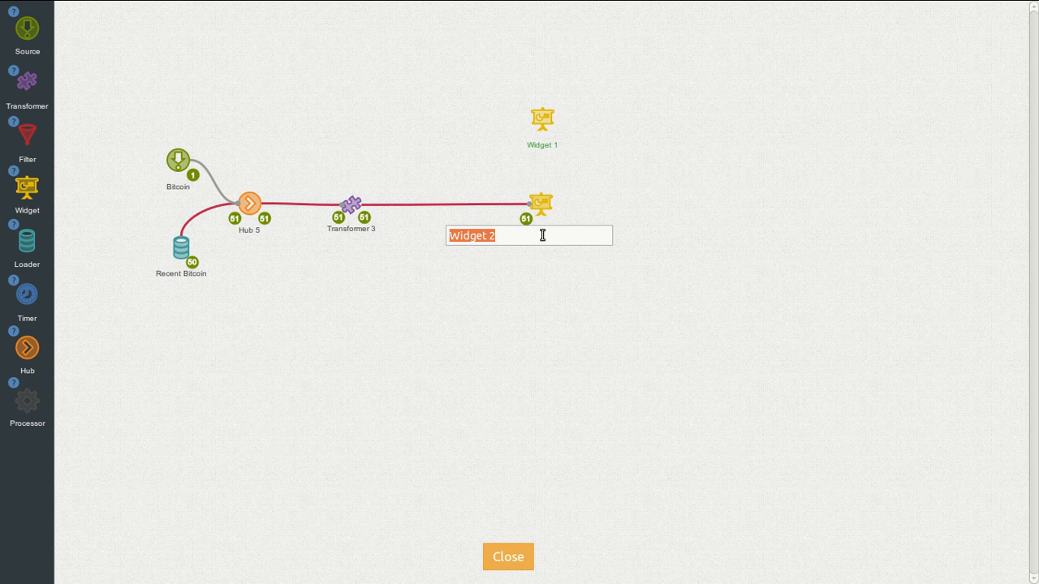
text(Volume)
key(Return)
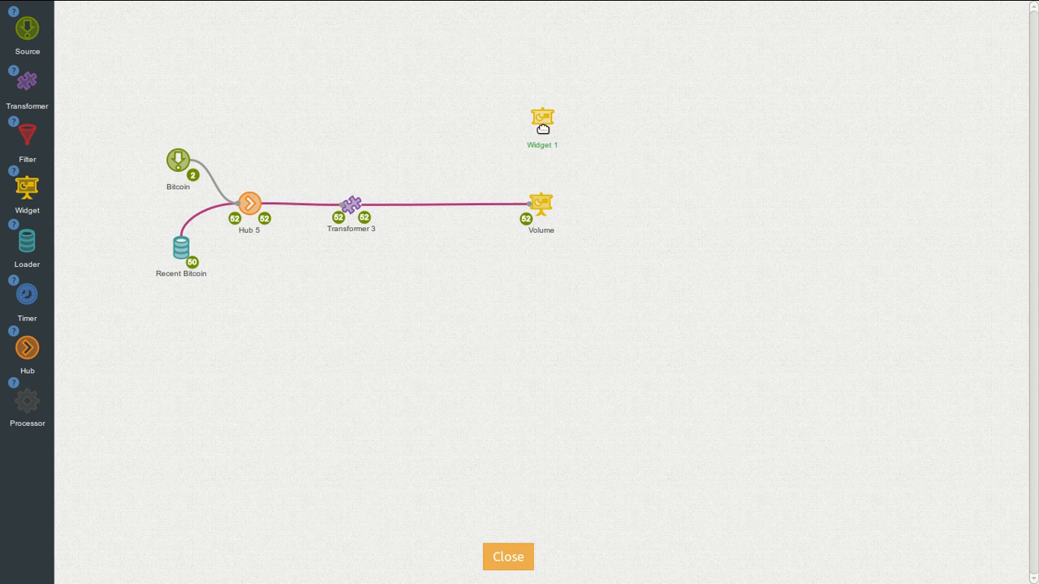
double_click(549, 144)
text(S)
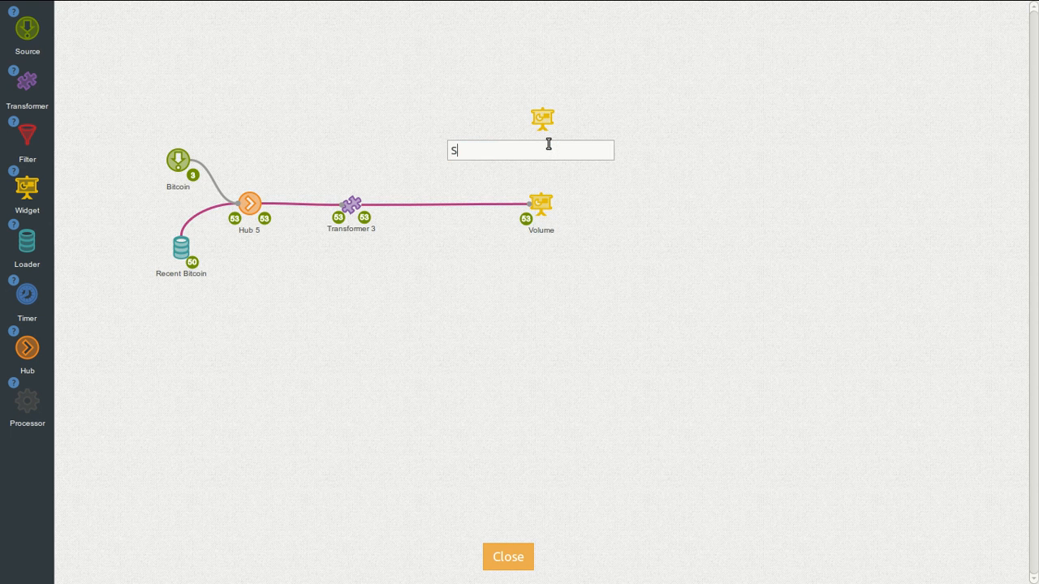
text(ell)
key(Return)
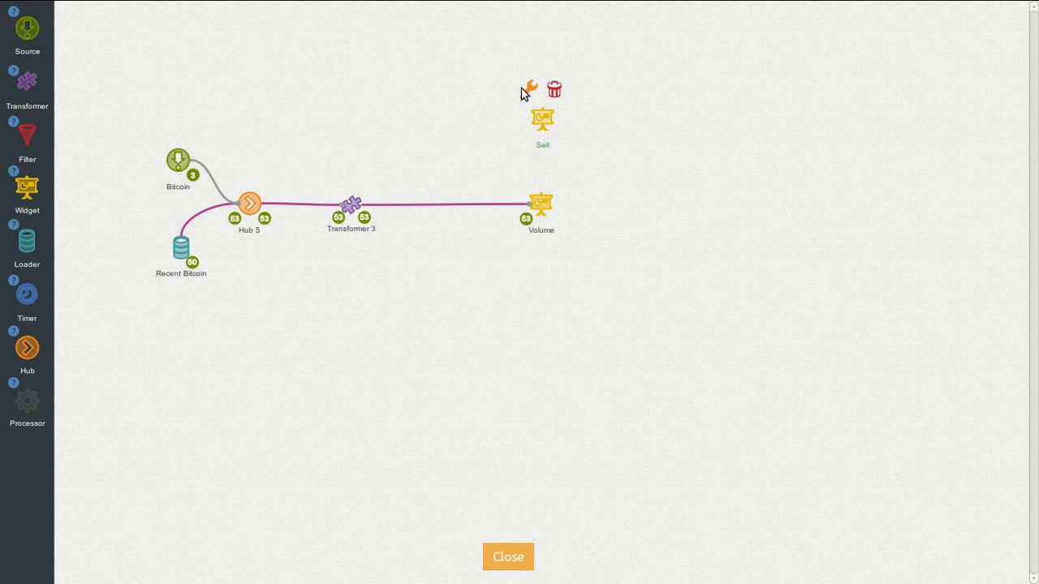
Step: Set the Sell widget's type to Gauge and accept the default gauge settings
click(528, 92)
click(545, 201)
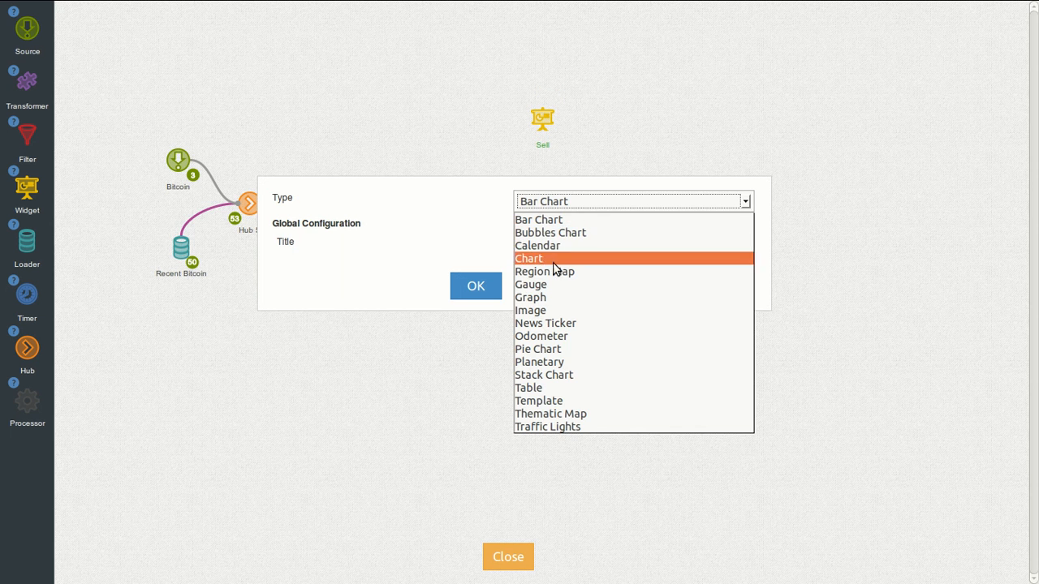
click(535, 284)
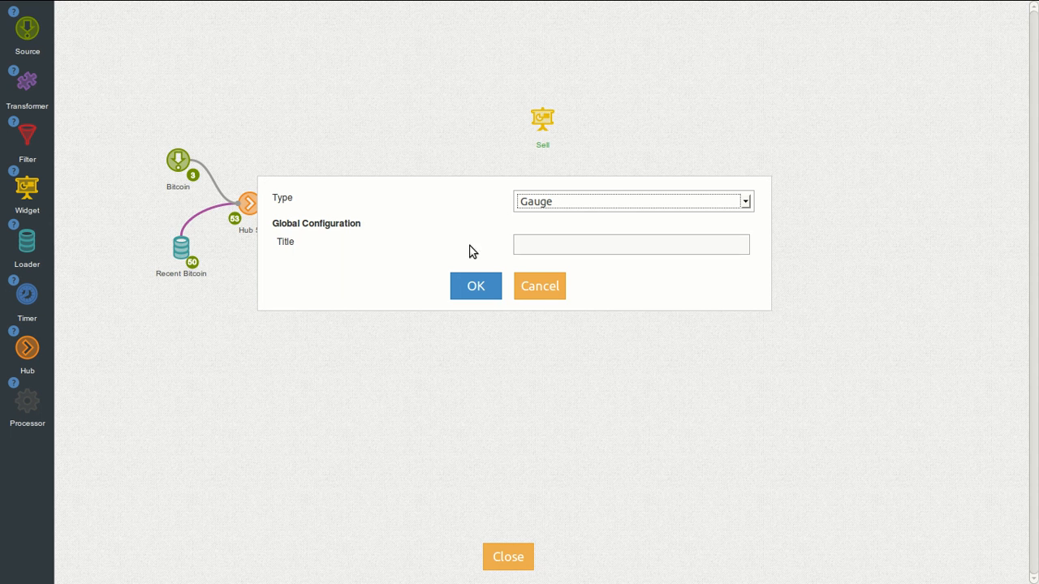
click(476, 286)
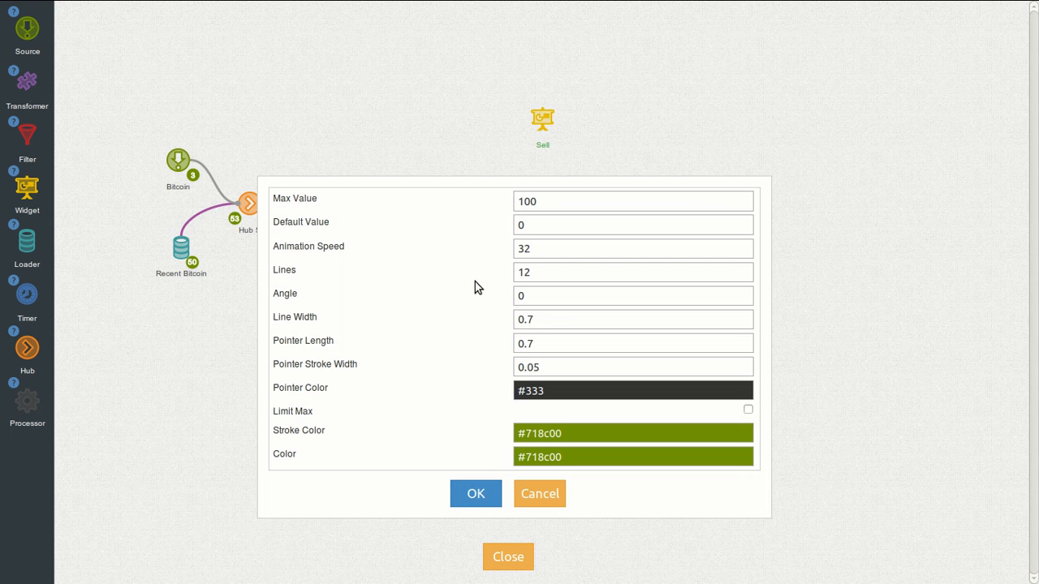
click(475, 496)
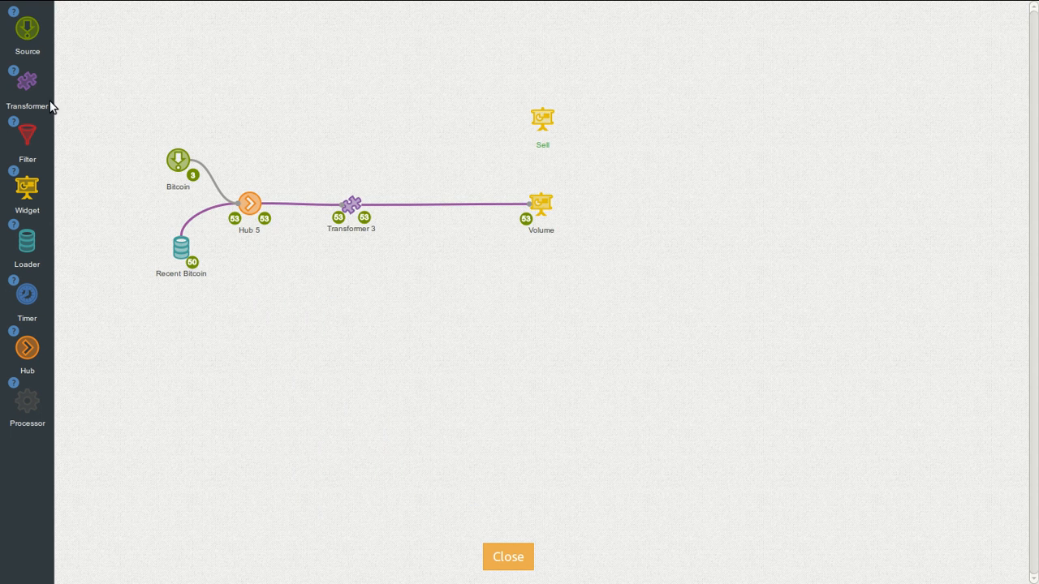
Step: Add Transformer 2 linking Hub 5 to the Sell widget and open its transformation logic
drag(27, 81, 355, 134)
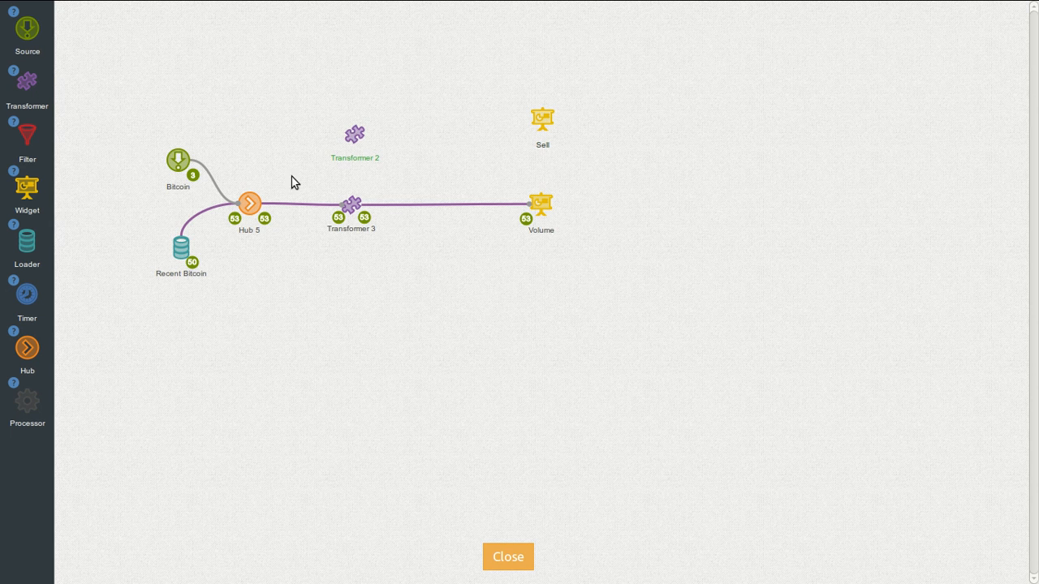
mouse_move(246, 196)
drag(249, 175, 539, 135)
mouse_move(355, 133)
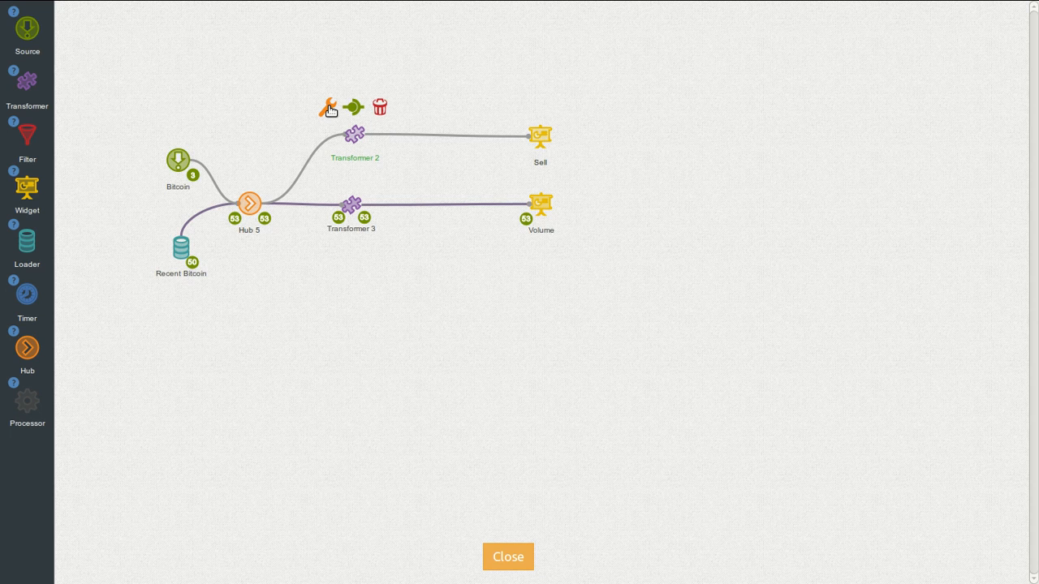
click(328, 108)
Step: Add Gauge set-field blocks and set val to the message field ticker.sell.value
click(32, 215)
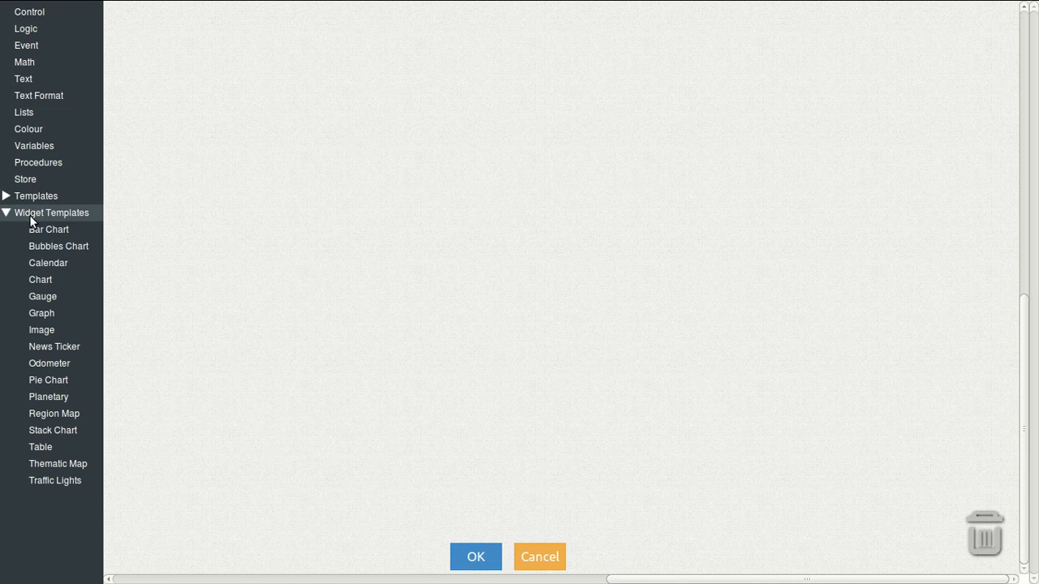
click(51, 301)
drag(143, 66, 148, 42)
click(50, 296)
click(229, 40)
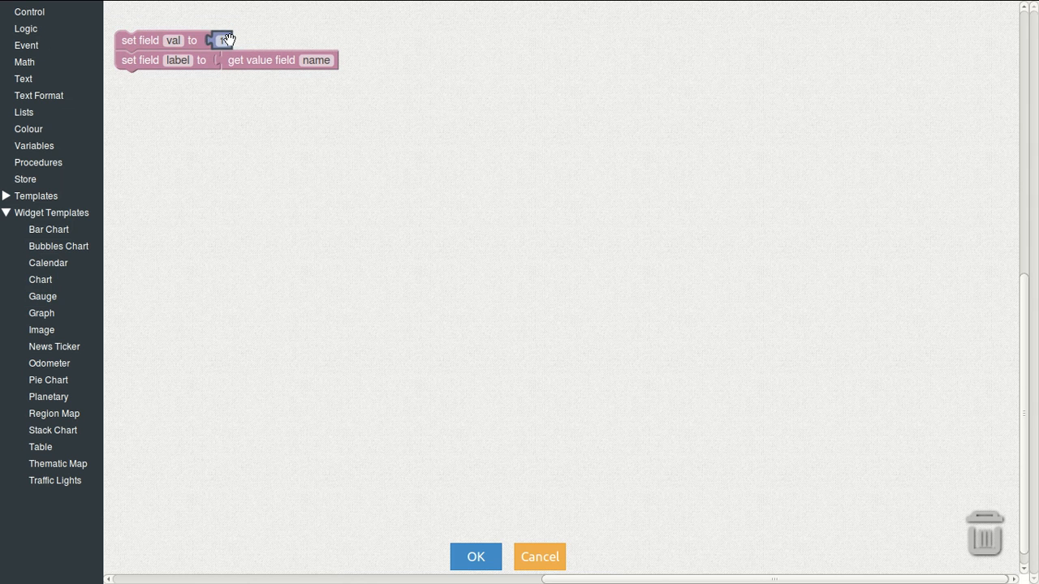
drag(254, 56, 249, 43)
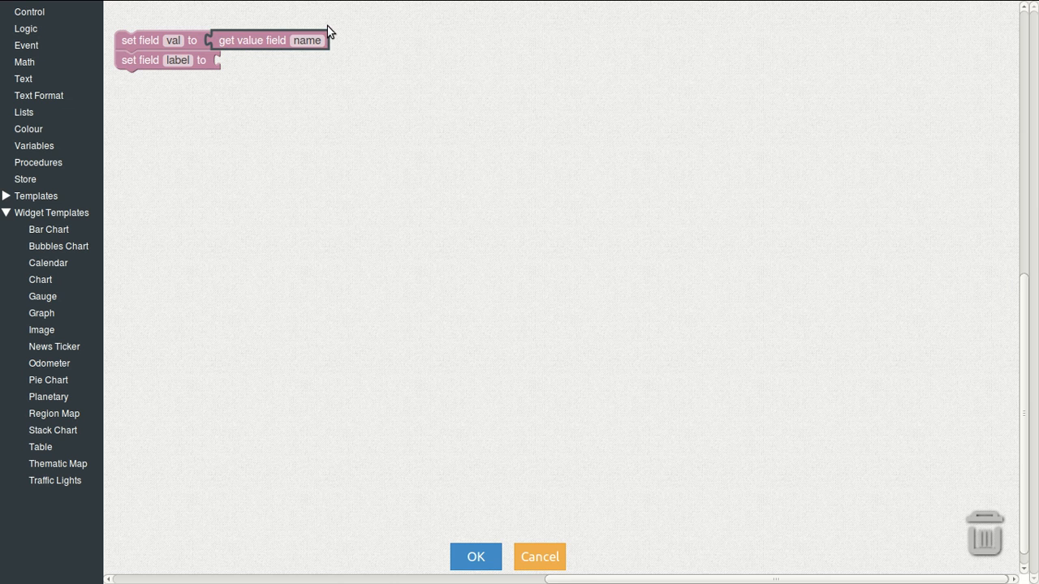
click(309, 48)
key(BackSpace)
text(ticke)
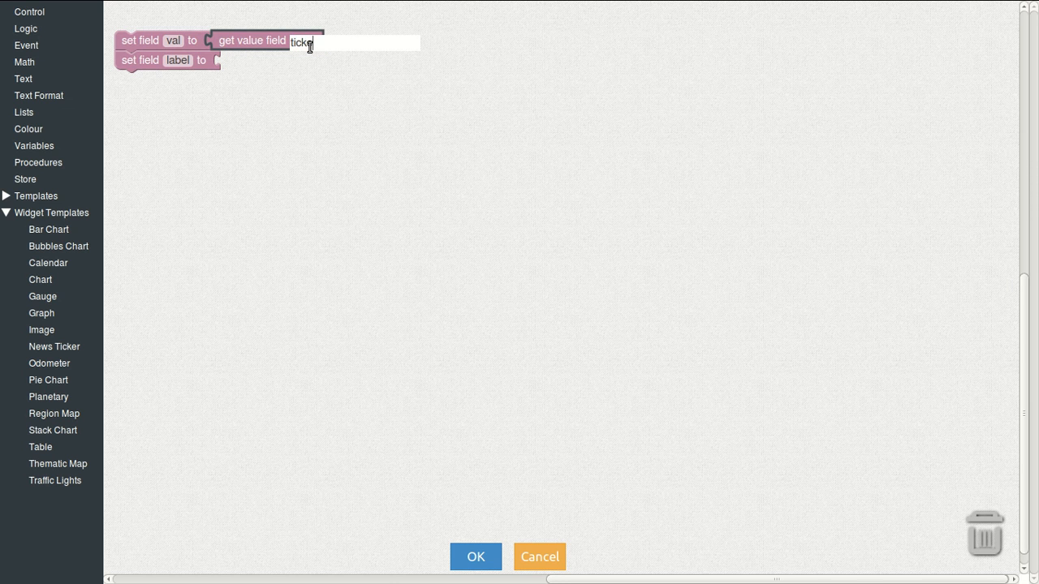
text(r.sell.)
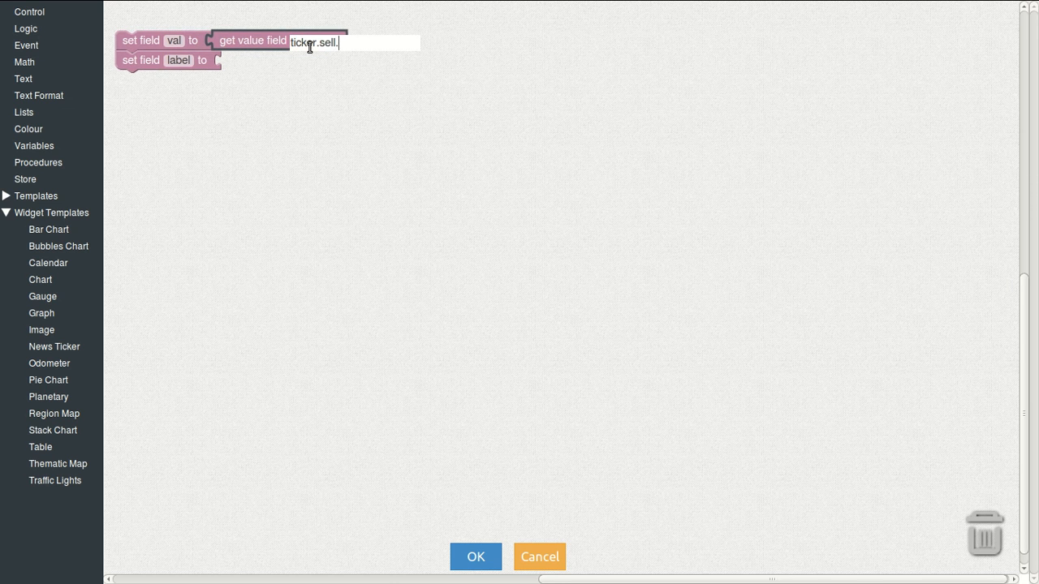
text(value)
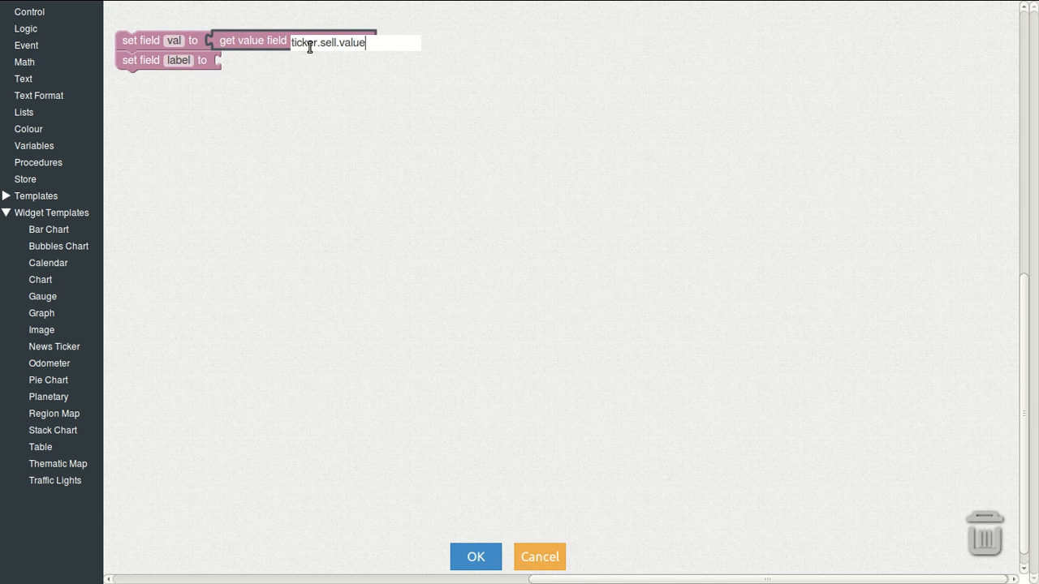
key(Return)
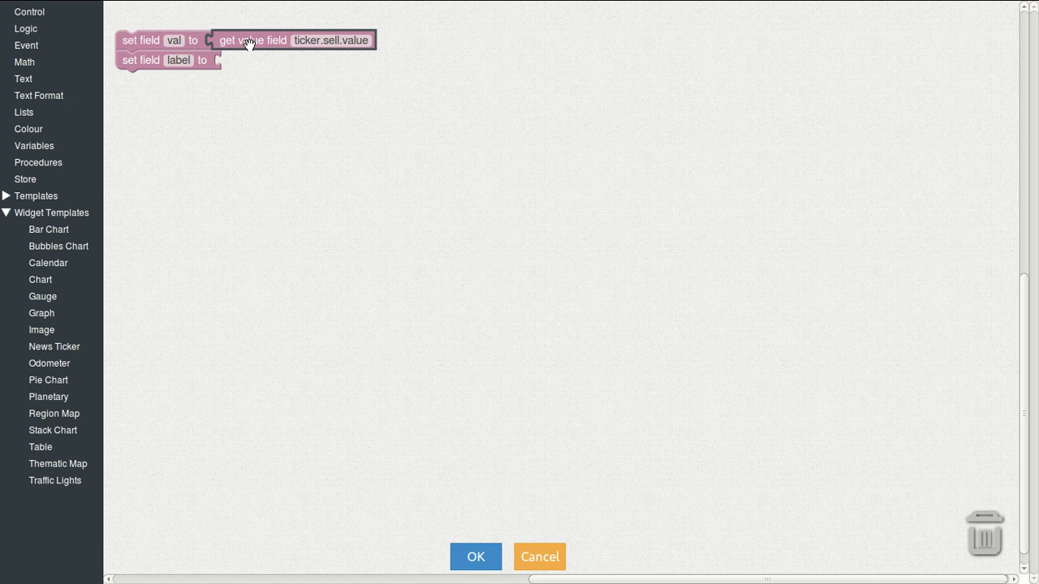
Step: Set the gauge label to the text 'Sell'
click(22, 78)
drag(124, 34, 252, 62)
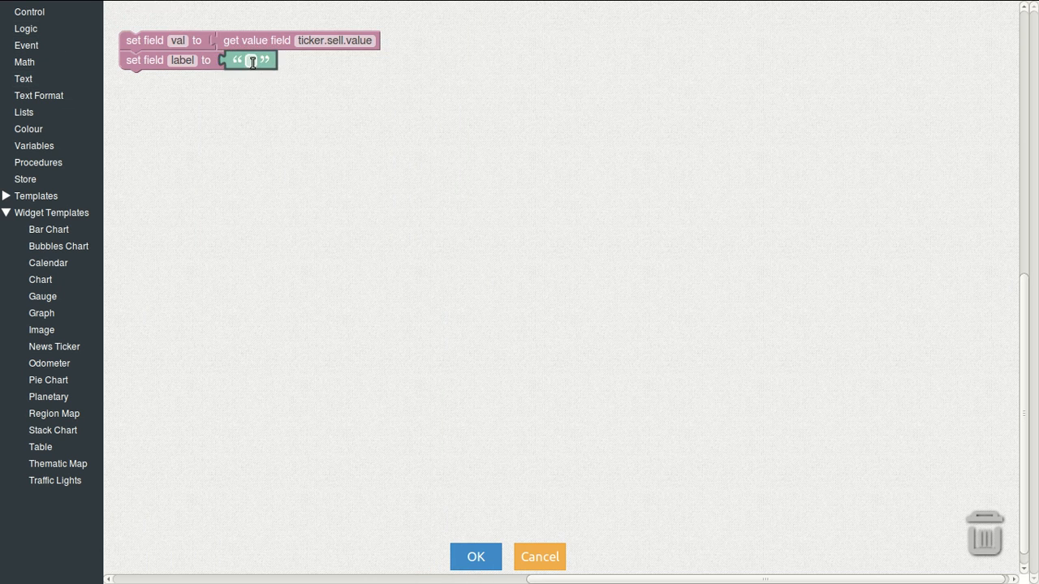
click(252, 62)
text(Se)
key(Return)
Step: Save the logic and place the Sell gauge to the right of the Volume chart
click(491, 556)
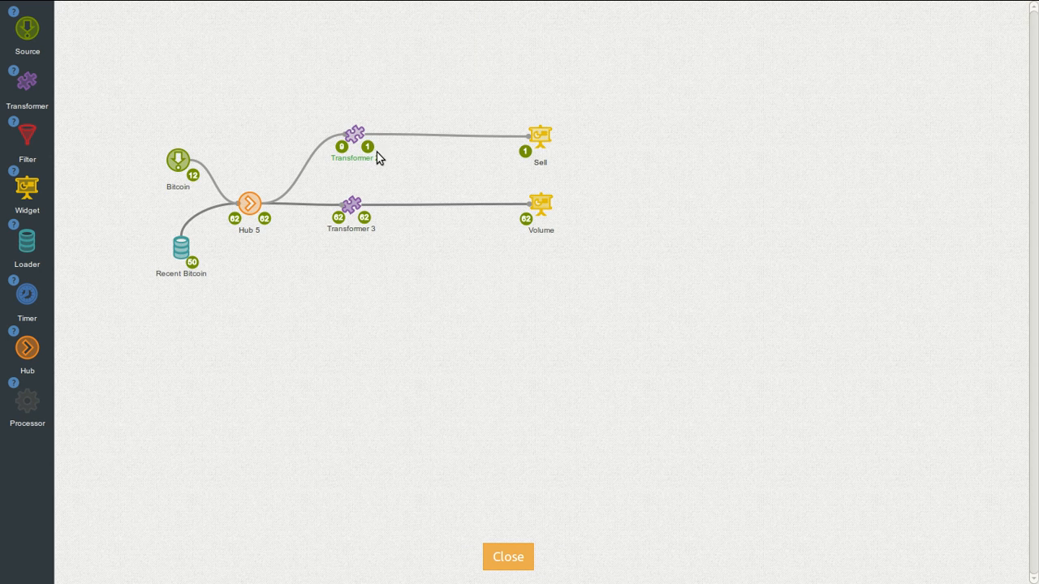
click(495, 557)
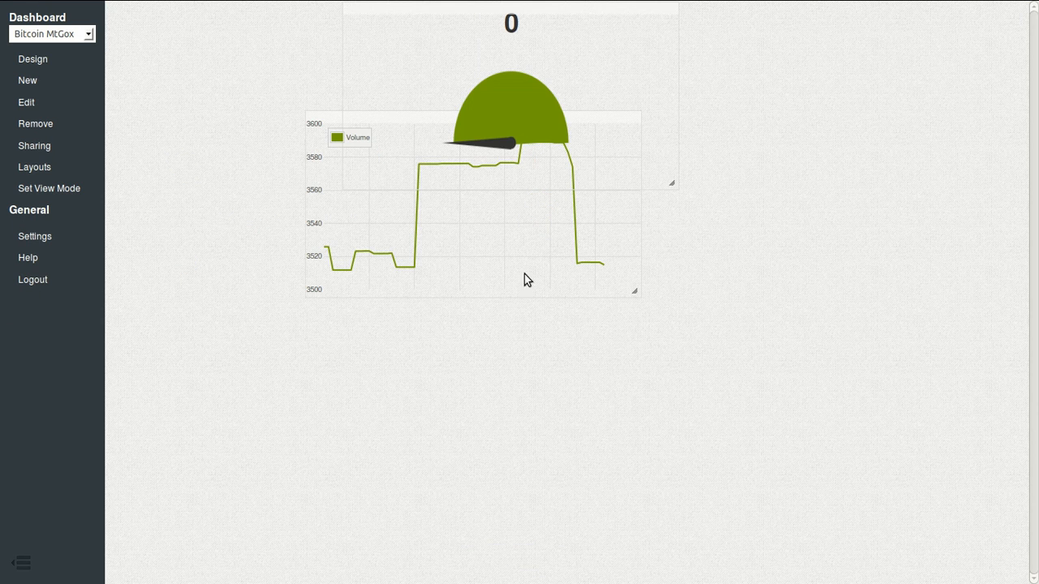
drag(577, 19, 888, 126)
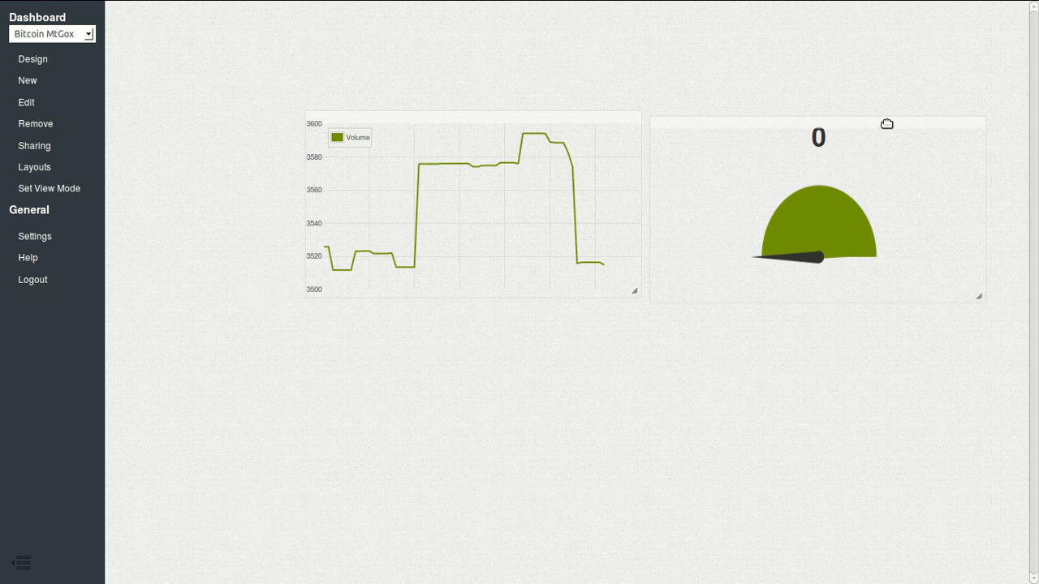
Step: Return to the flow design and inspect Transformer 2's output
click(48, 59)
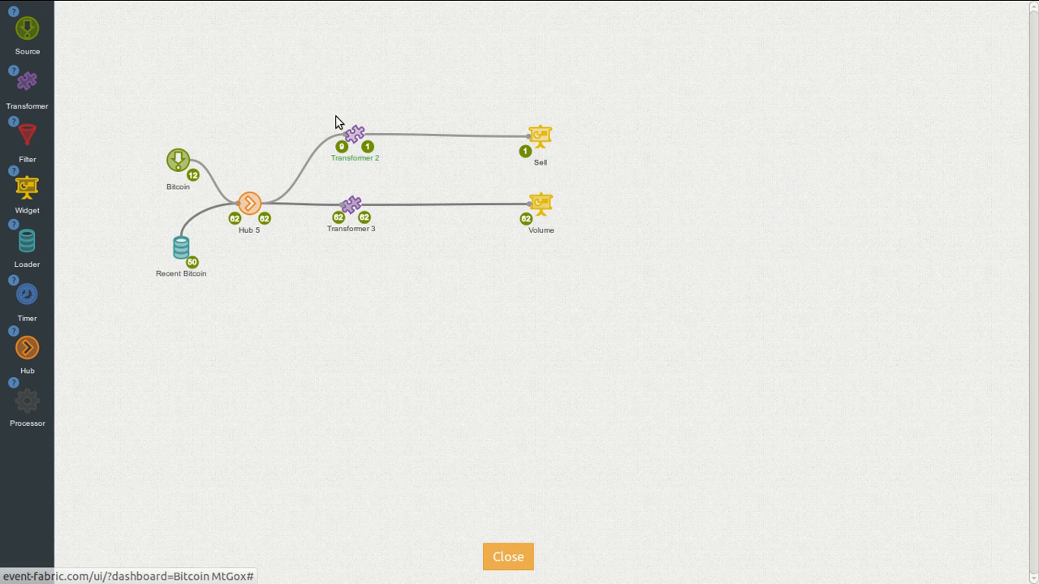
click(368, 146)
scroll(427, 316, down, 3)
scroll(425, 317, down, 10)
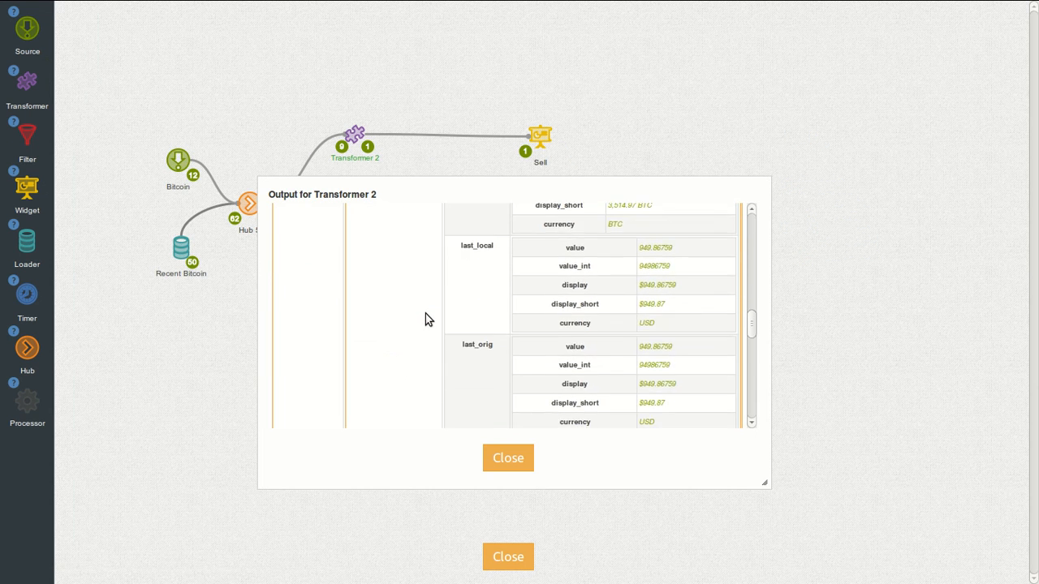
click(506, 459)
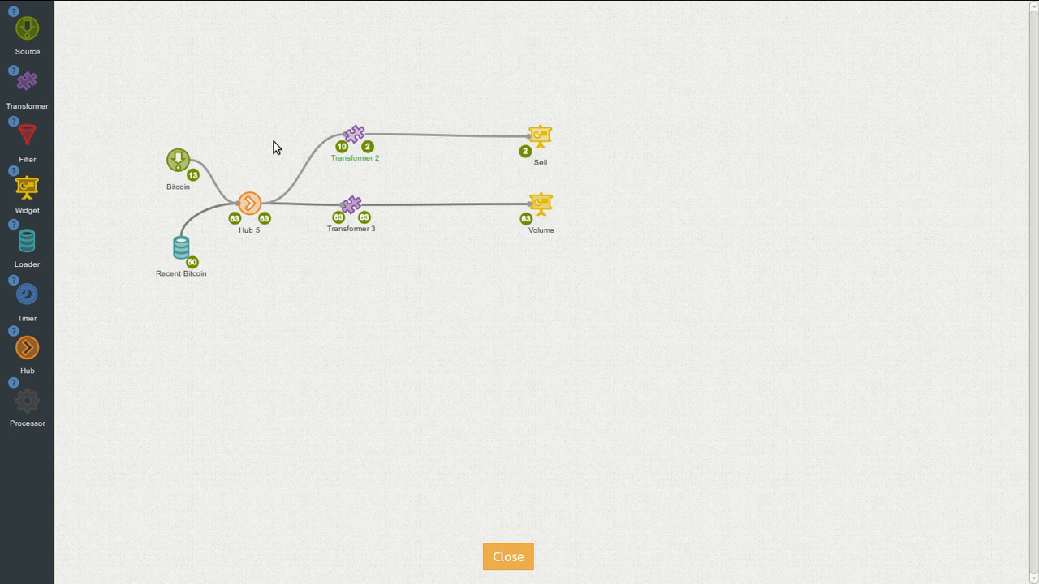
Step: Check Hub 5's output, then recheck Transformer 2's output showing val 949.86759 labelled Sell
click(265, 218)
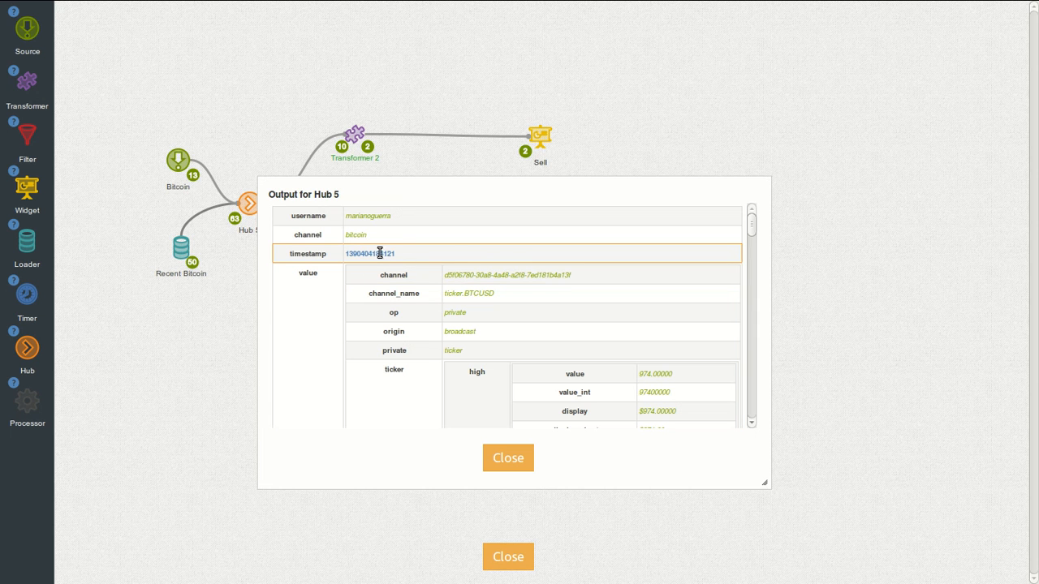
click(507, 457)
click(369, 153)
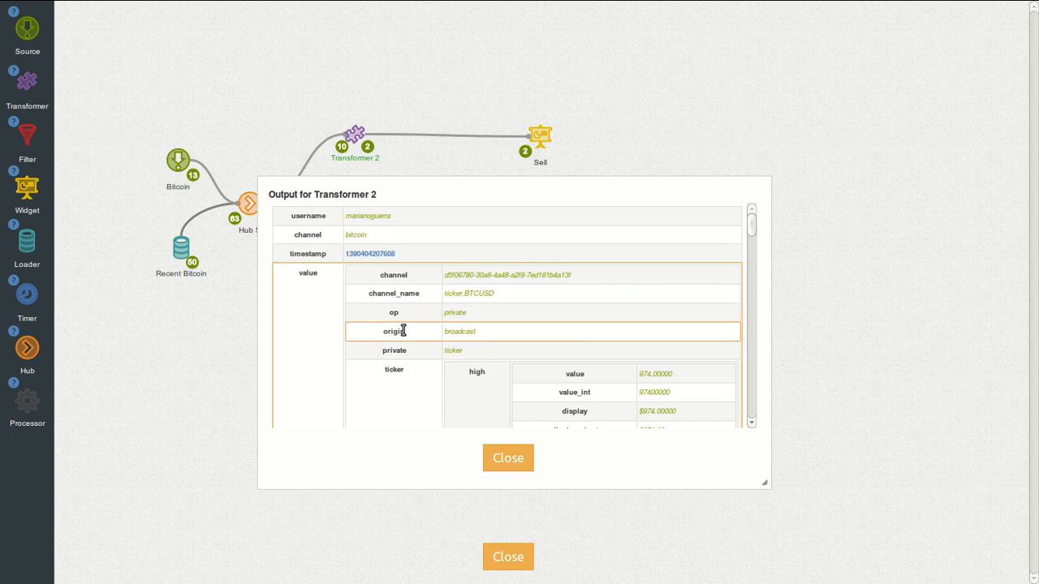
scroll(402, 330, down, 10)
scroll(403, 328, down, 5)
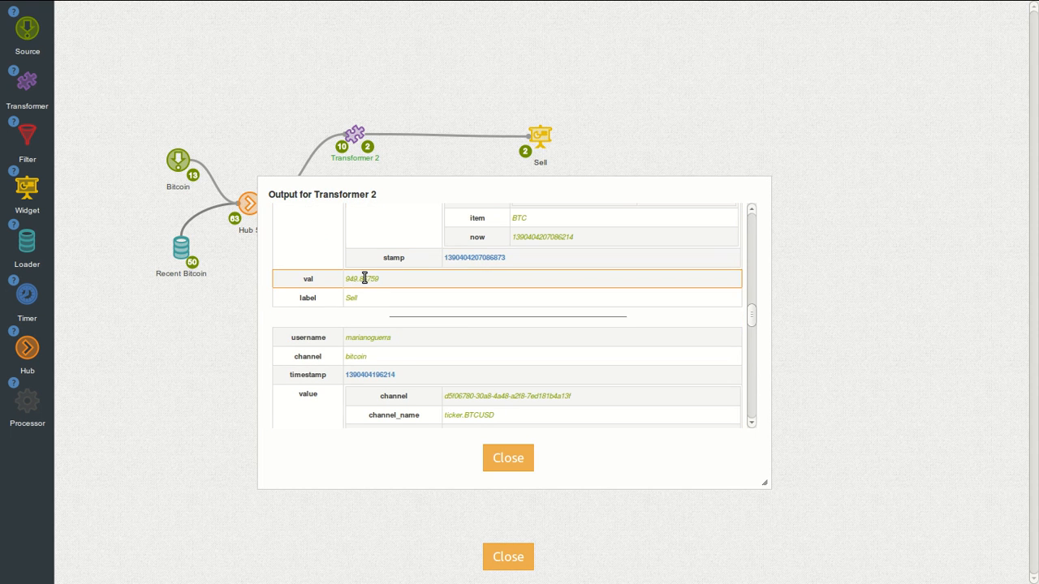
click(515, 460)
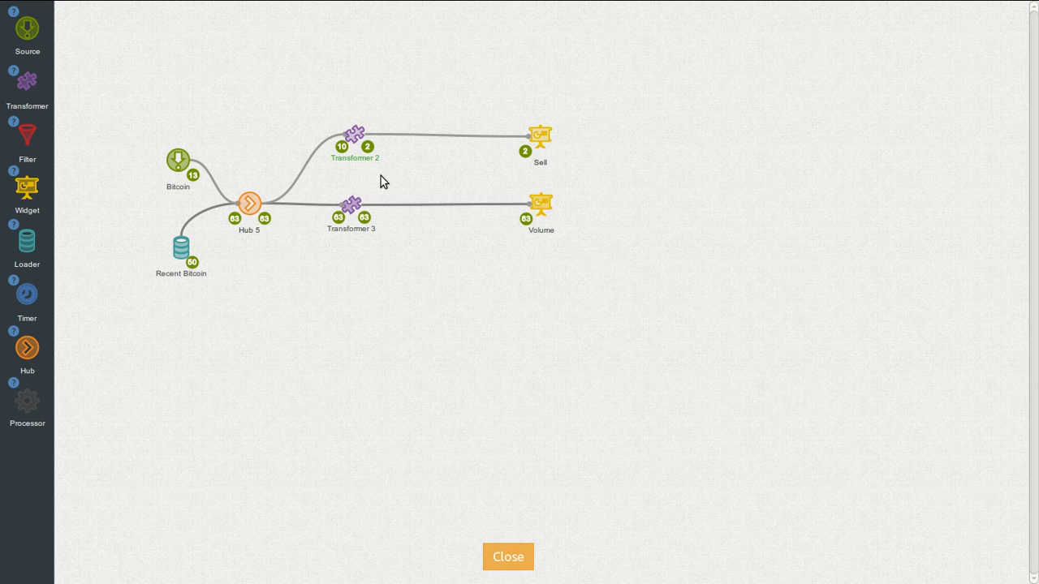
Step: Wrap ticker.sell.value in a 'to decimal' block in Transformer 2 and save
click(354, 132)
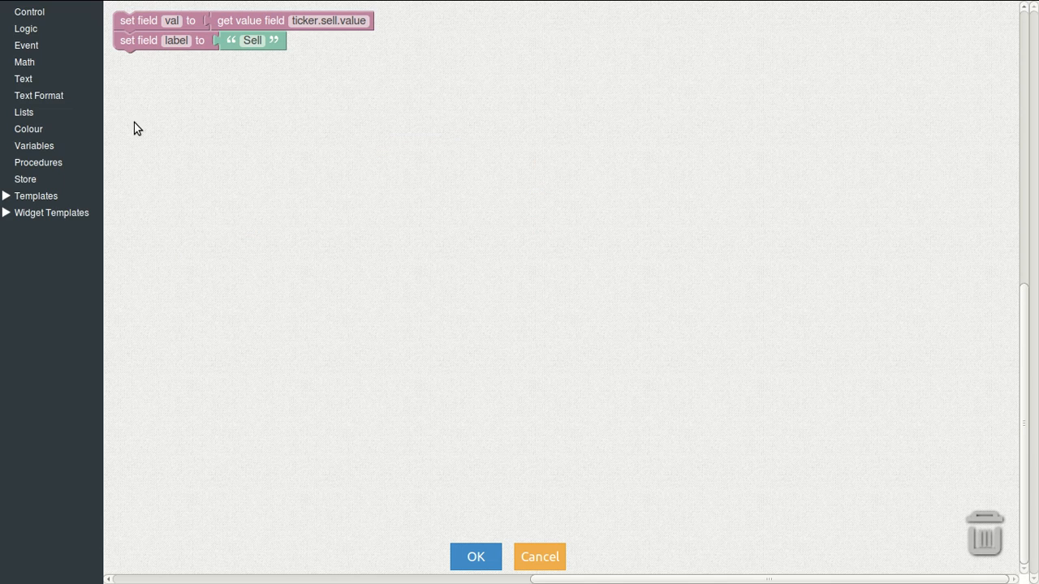
click(26, 79)
drag(138, 231, 240, 23)
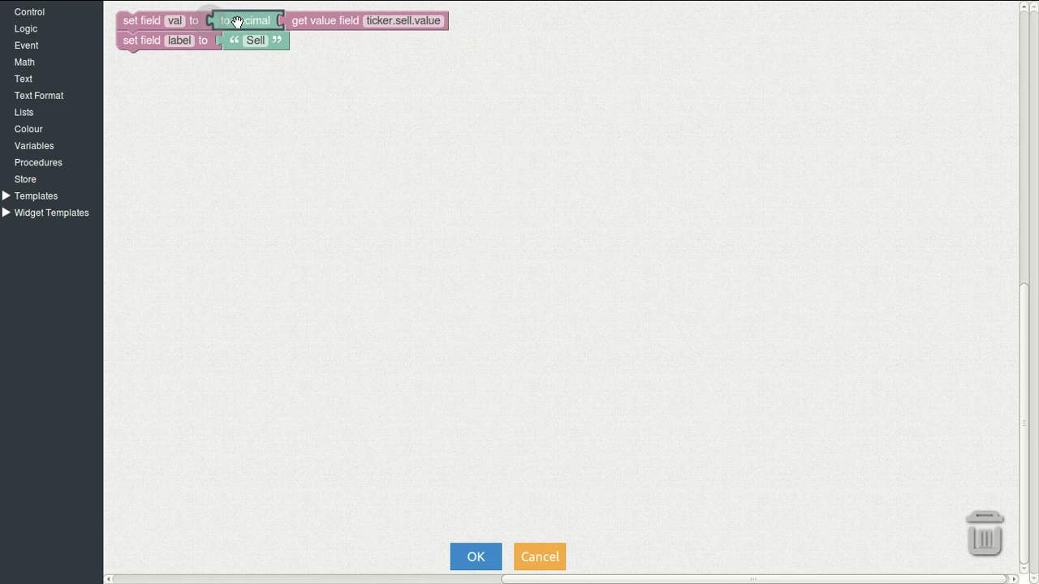
click(487, 557)
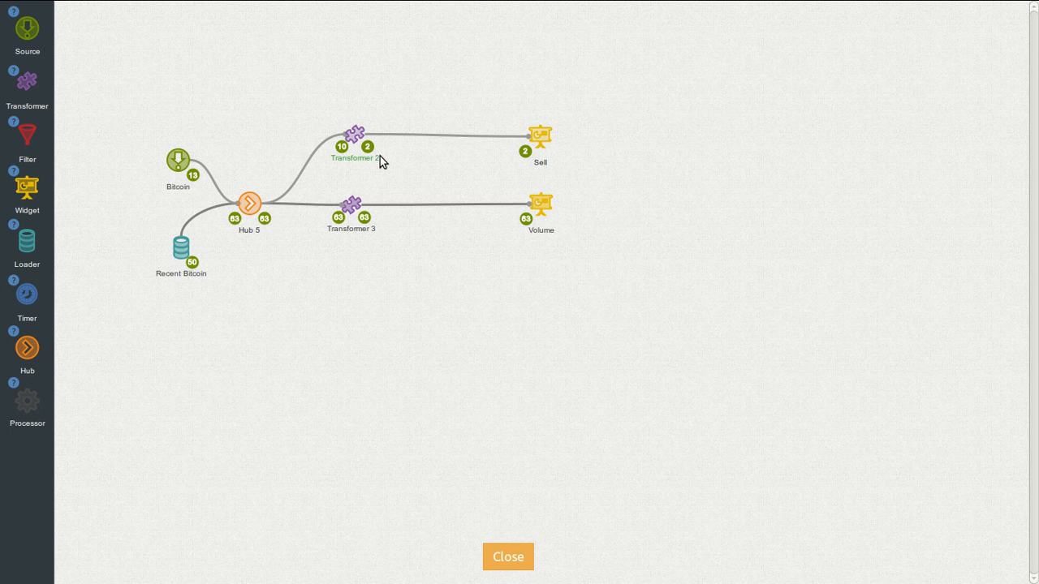
Step: Add a new widget above Sell and name it Buy
drag(29, 185, 547, 74)
double_click(541, 103)
text(Buy)
key(Return)
Step: Make the Buy widget a gauge with default settings and drop a transformer onto the canvas
mouse_move(540, 81)
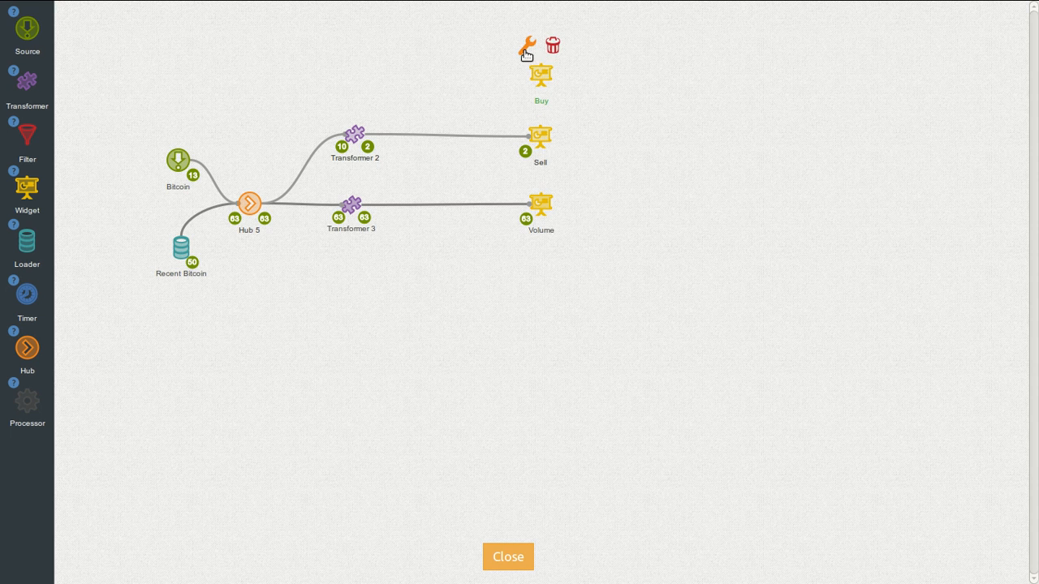
click(524, 50)
click(588, 213)
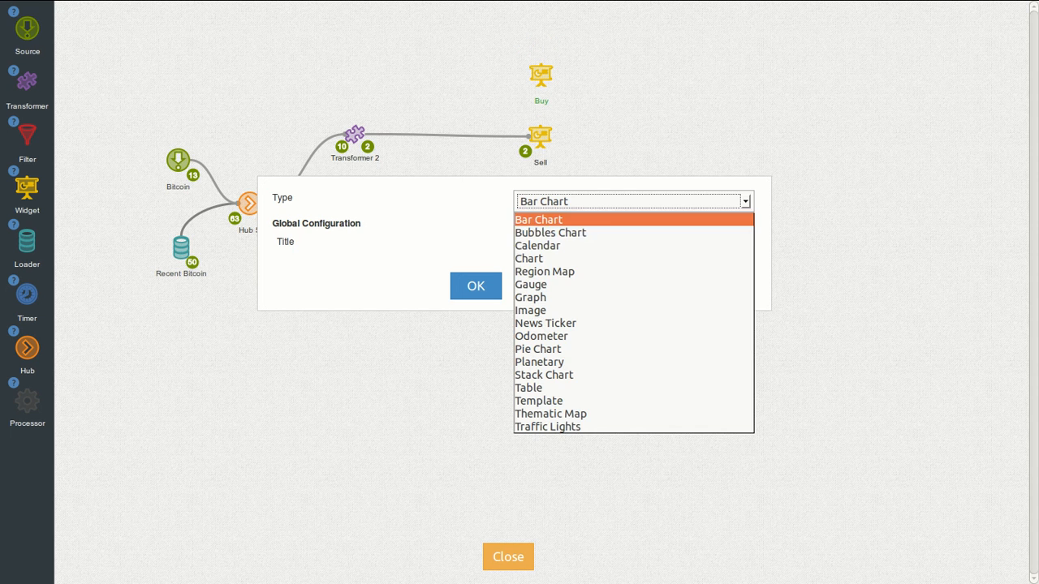
click(555, 284)
click(474, 290)
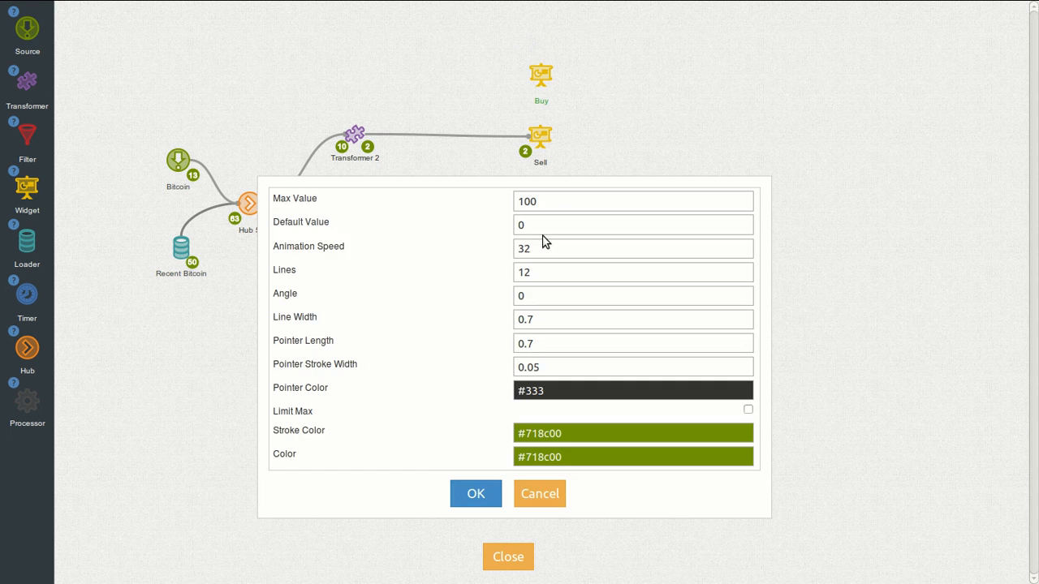
click(475, 492)
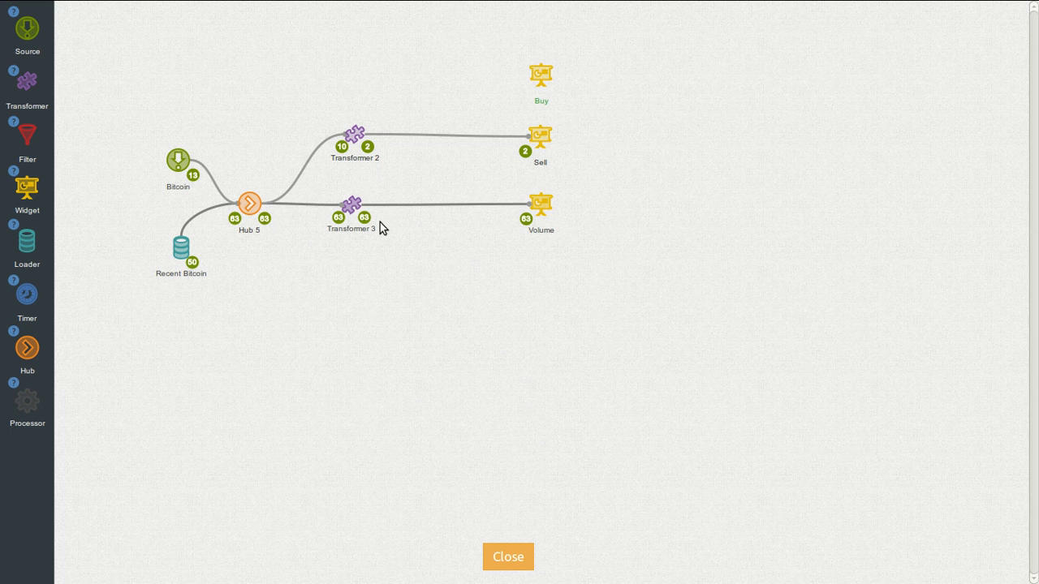
drag(26, 78, 334, 98)
Step: Add Transformer 4 linking Hub 5 to the Buy gauge and open its logic editor
click(203, 111)
drag(28, 81, 356, 88)
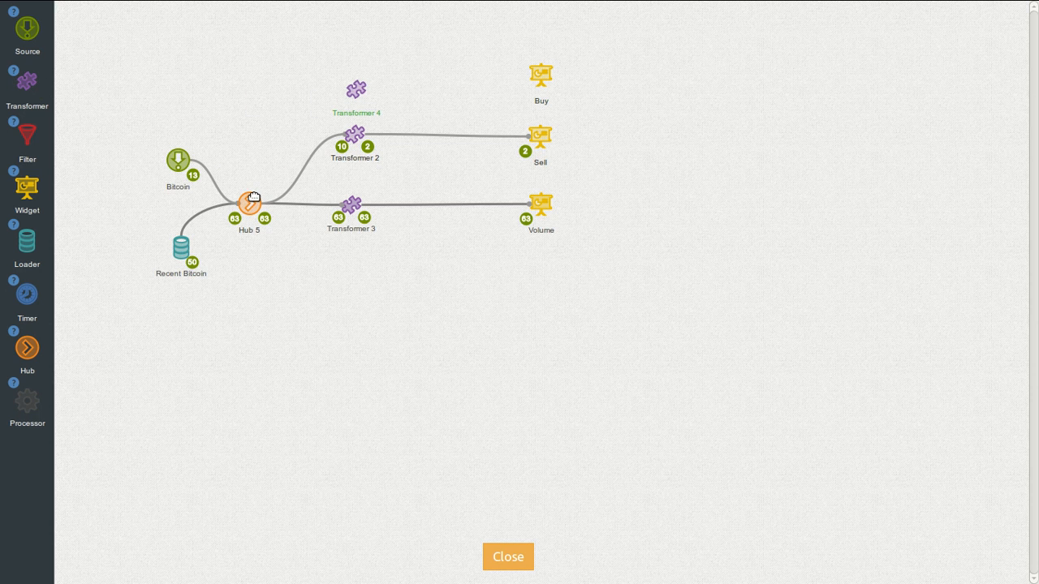
drag(248, 174, 549, 84)
mouse_move(355, 86)
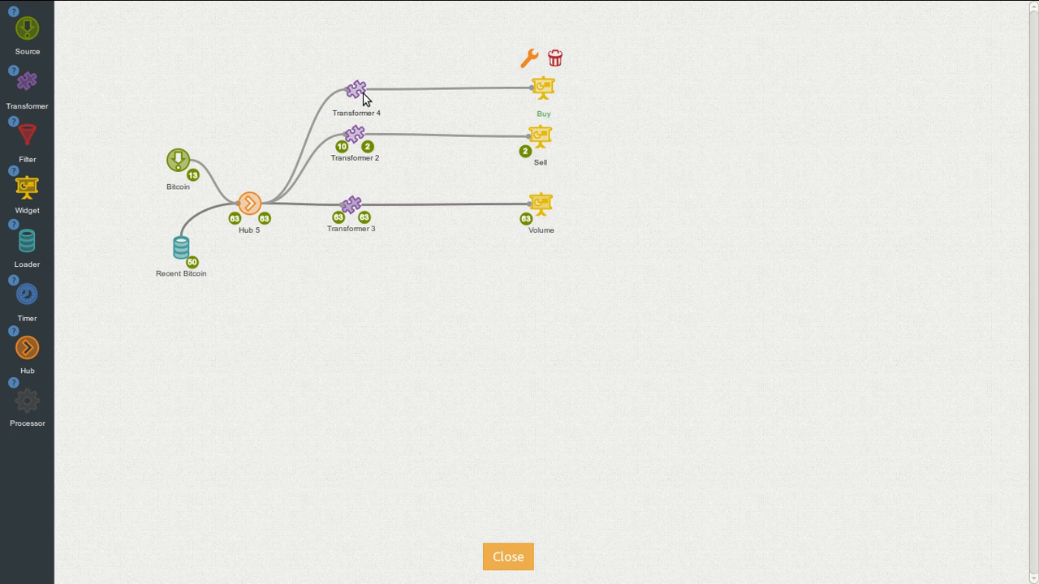
click(328, 65)
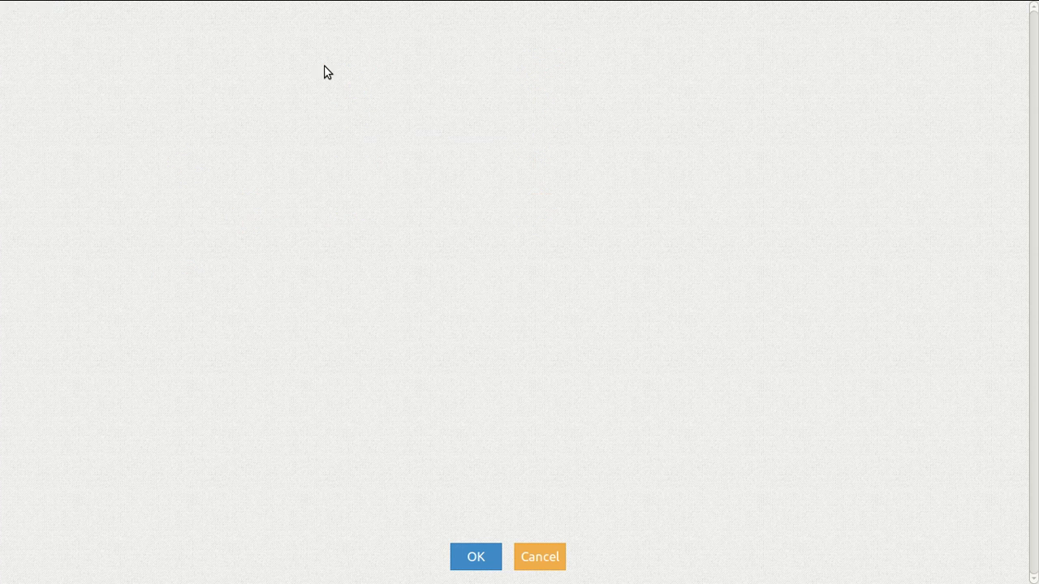
Step: Add gauge label and val blocks, with val reading the field ticker.buy.value
click(16, 214)
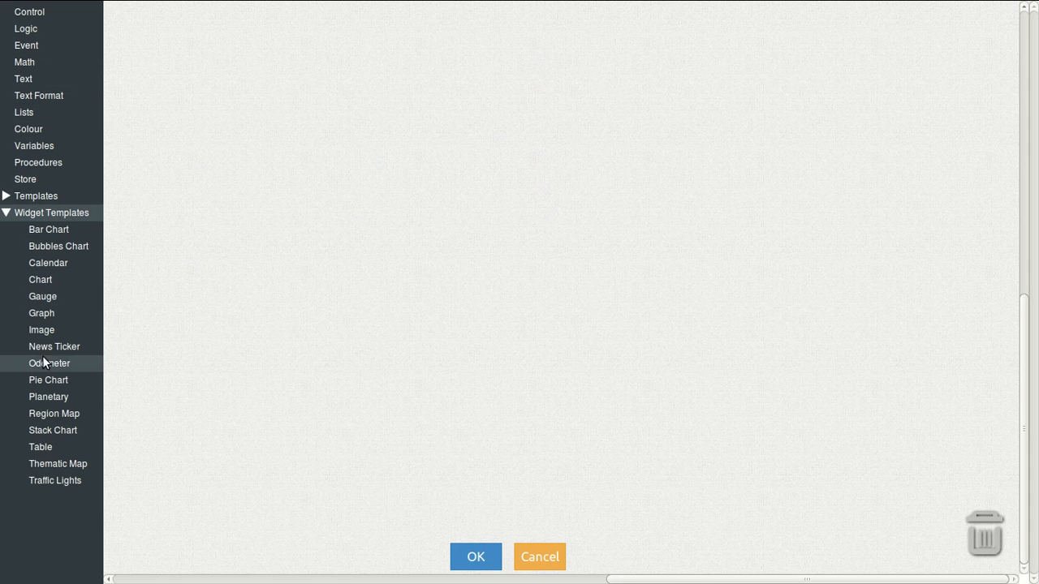
click(46, 291)
drag(132, 63, 131, 62)
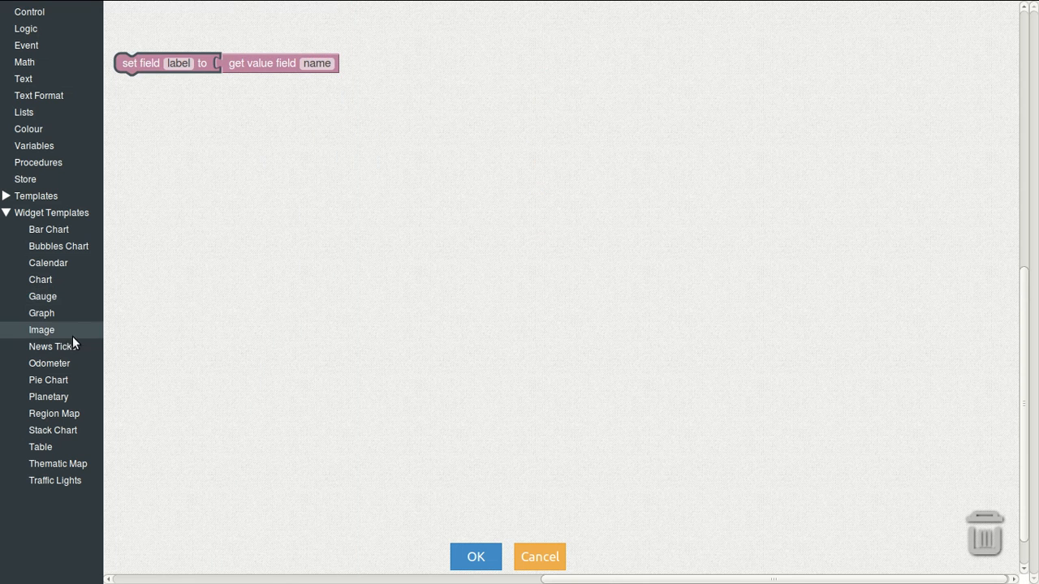
click(54, 297)
drag(132, 23, 141, 46)
drag(263, 65, 237, 68)
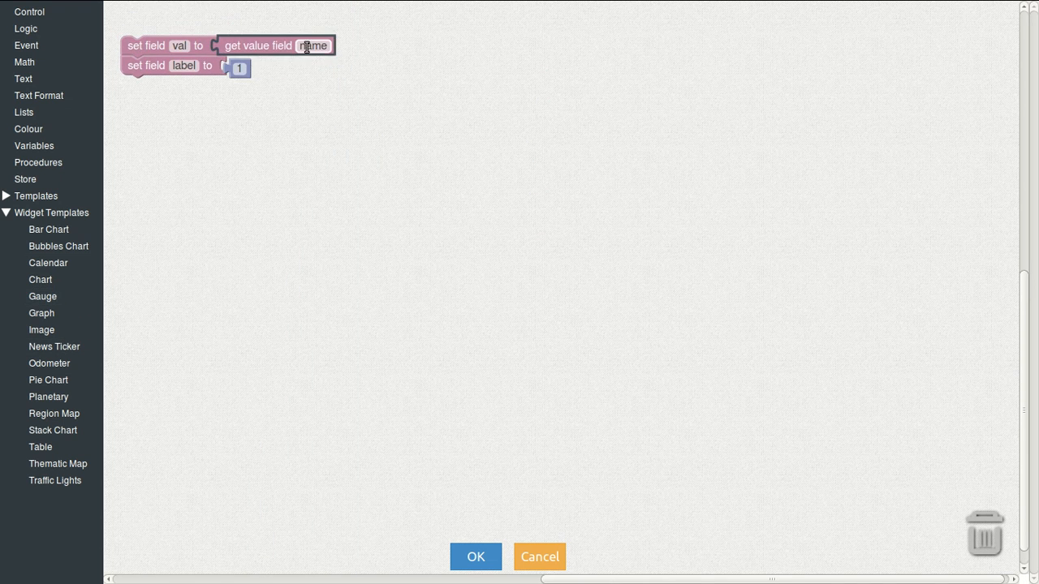
click(309, 48)
text(ticker.)
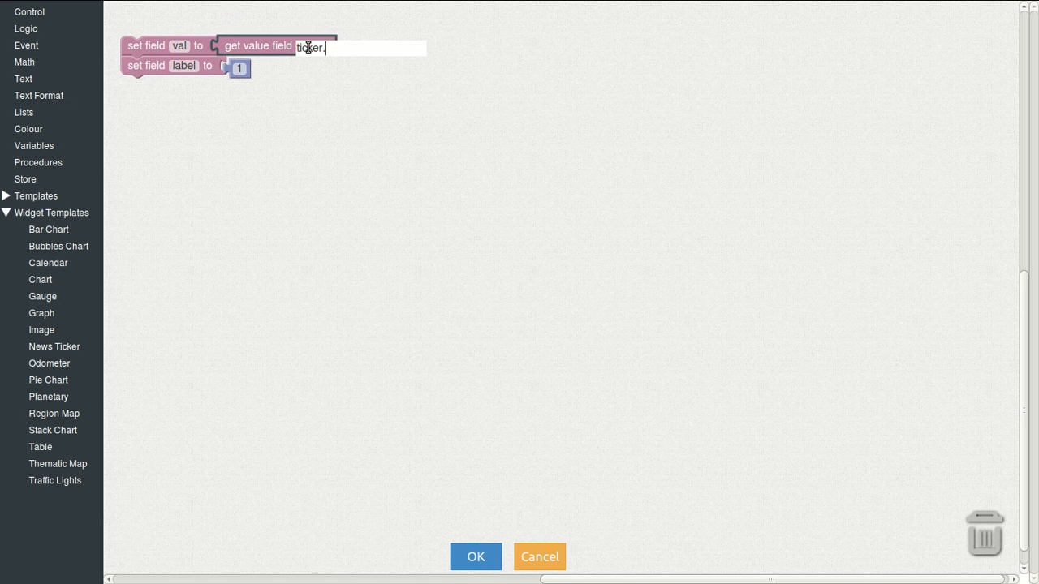
text(buy.value)
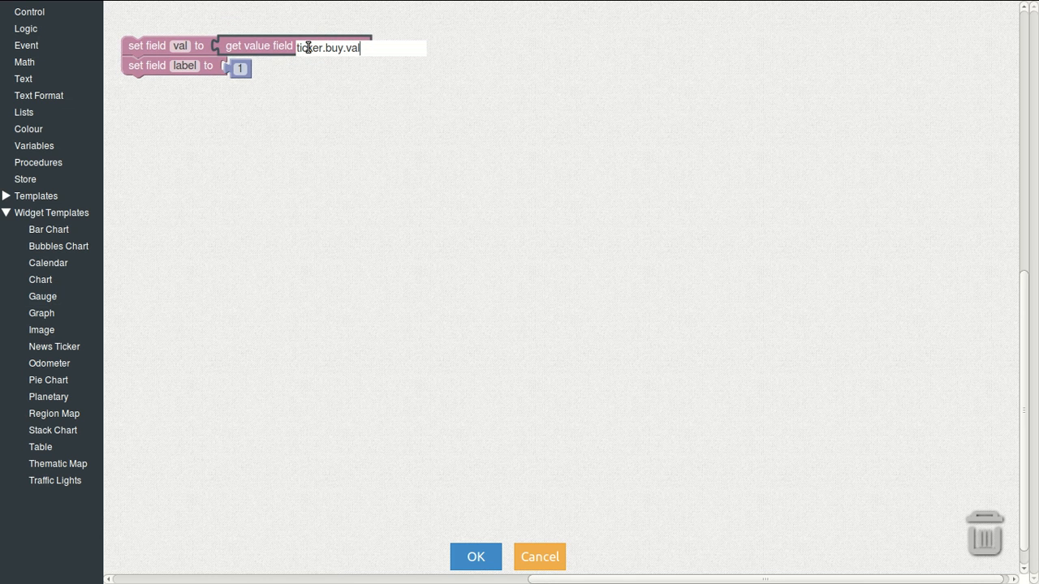
key(Return)
Step: Convert the buy value to decimal, set the label text to 'Buy', and save
click(243, 65)
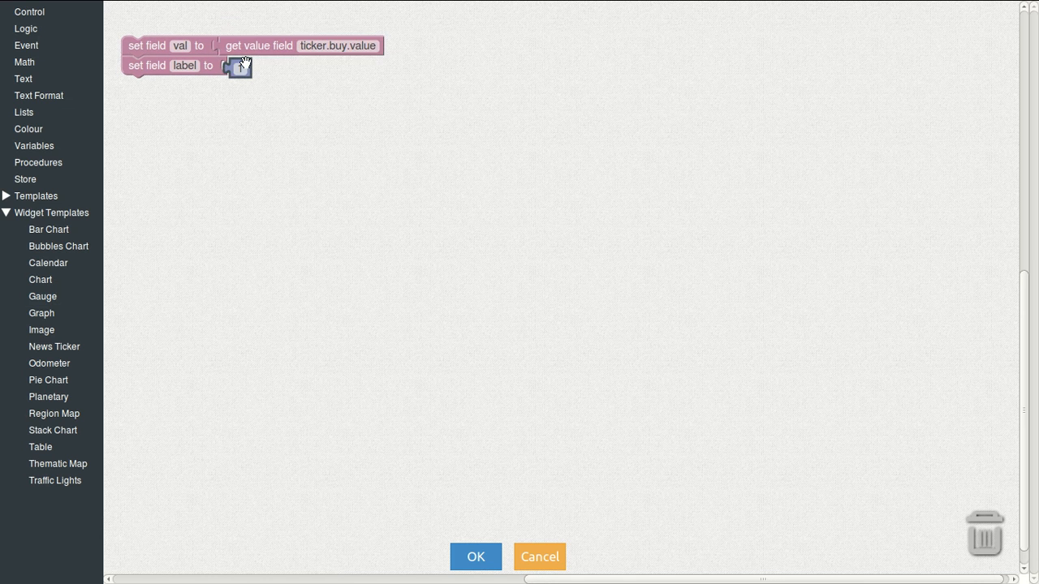
click(42, 78)
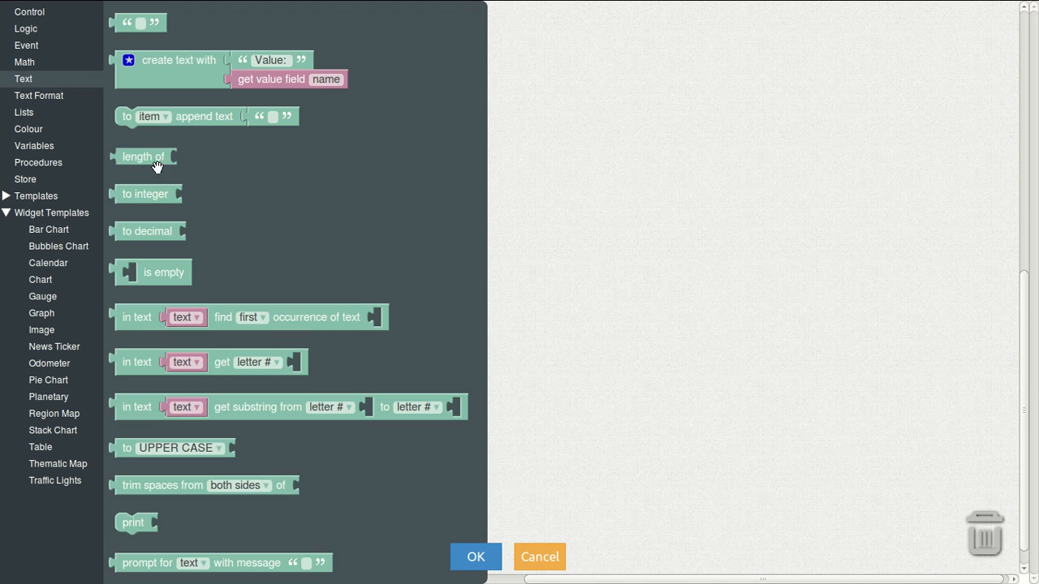
drag(138, 231, 241, 46)
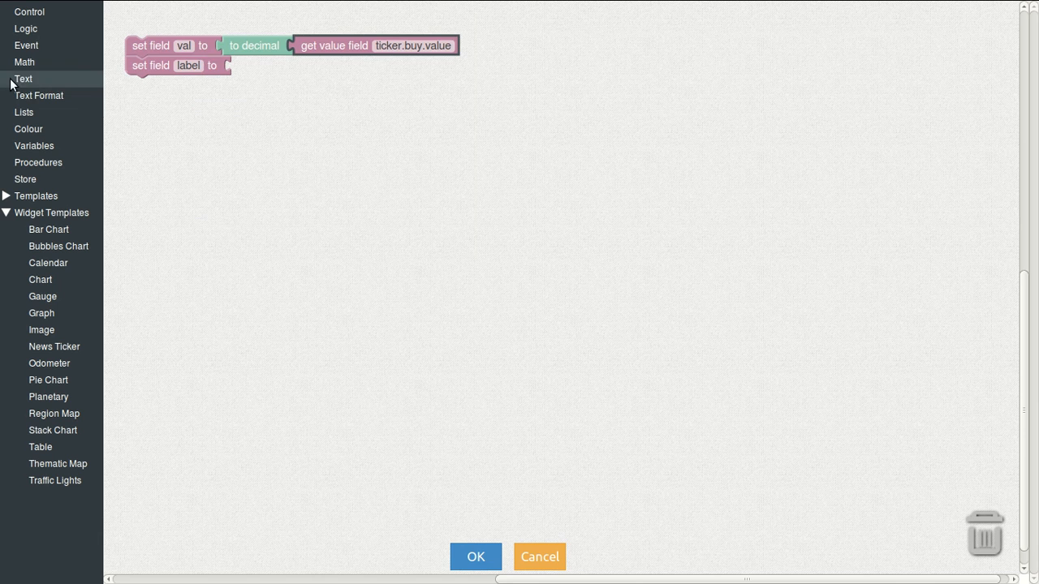
click(14, 78)
drag(124, 23, 262, 64)
click(262, 64)
text(Buy)
key(Return)
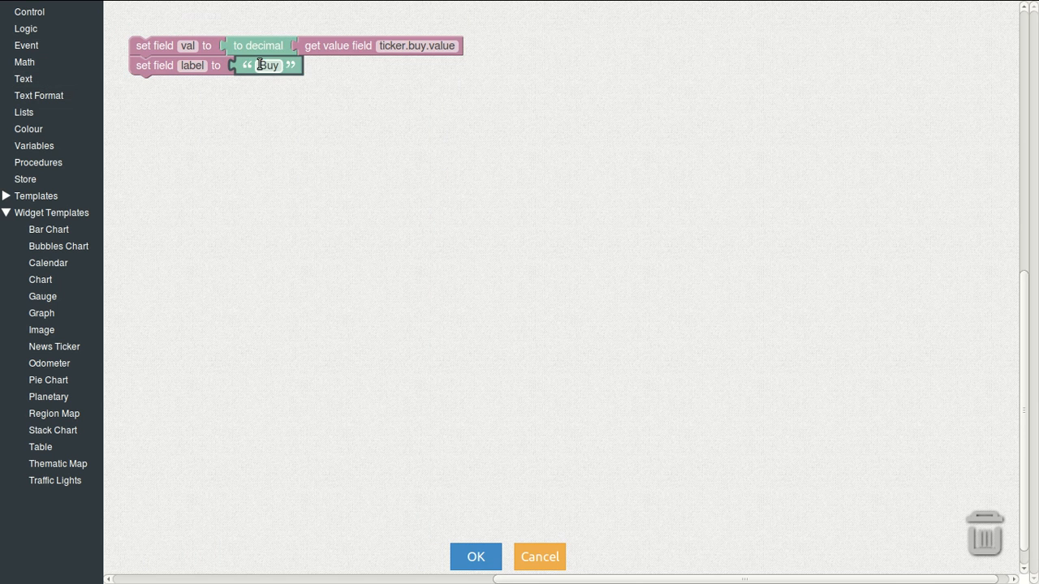
click(474, 557)
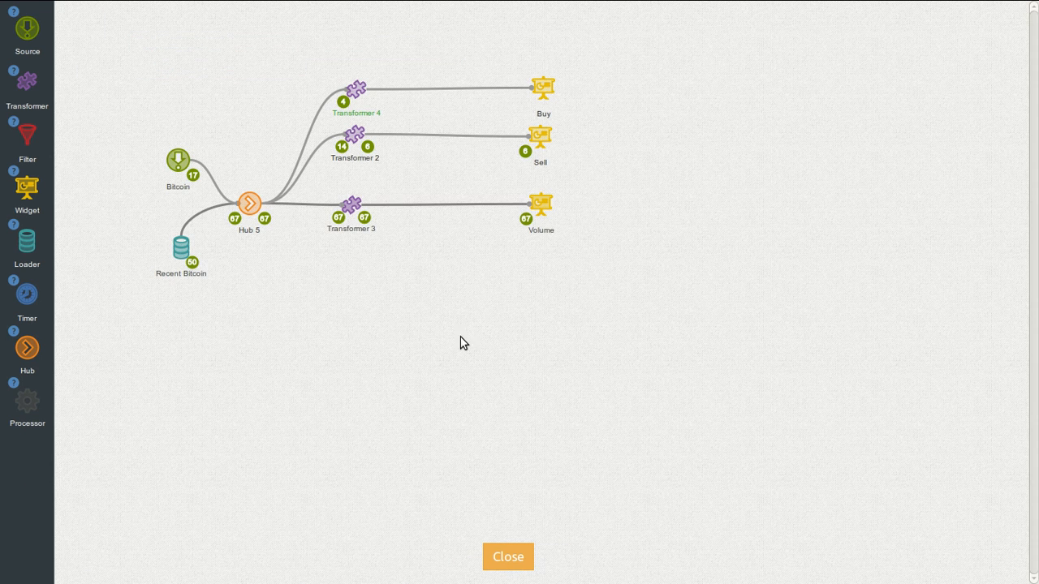
Step: Inspect Transformer 2's output data
click(367, 146)
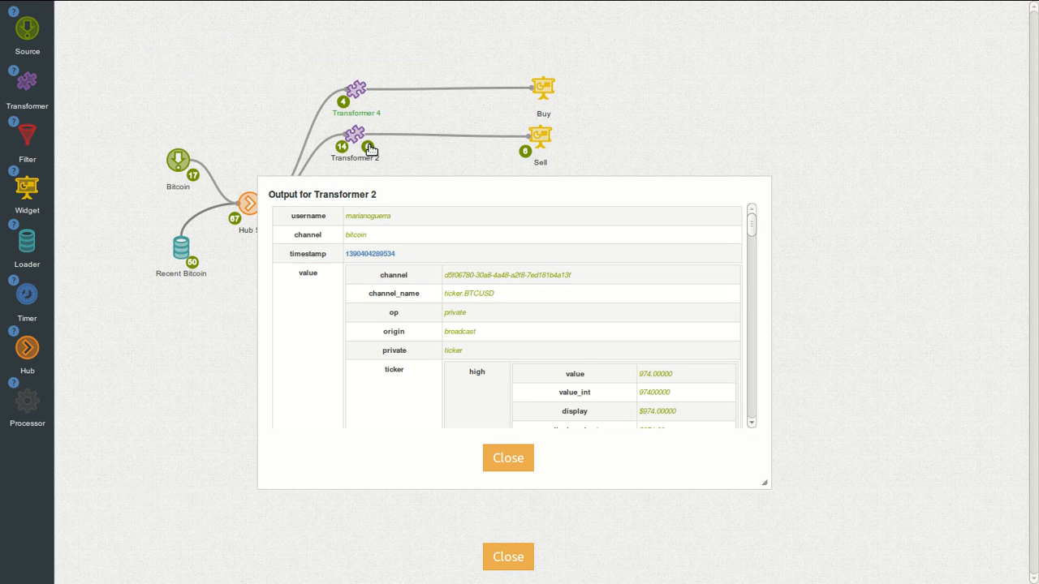
scroll(422, 333, down, 1)
scroll(420, 332, down, 10)
scroll(417, 317, up, 12)
scroll(414, 303, down, 10)
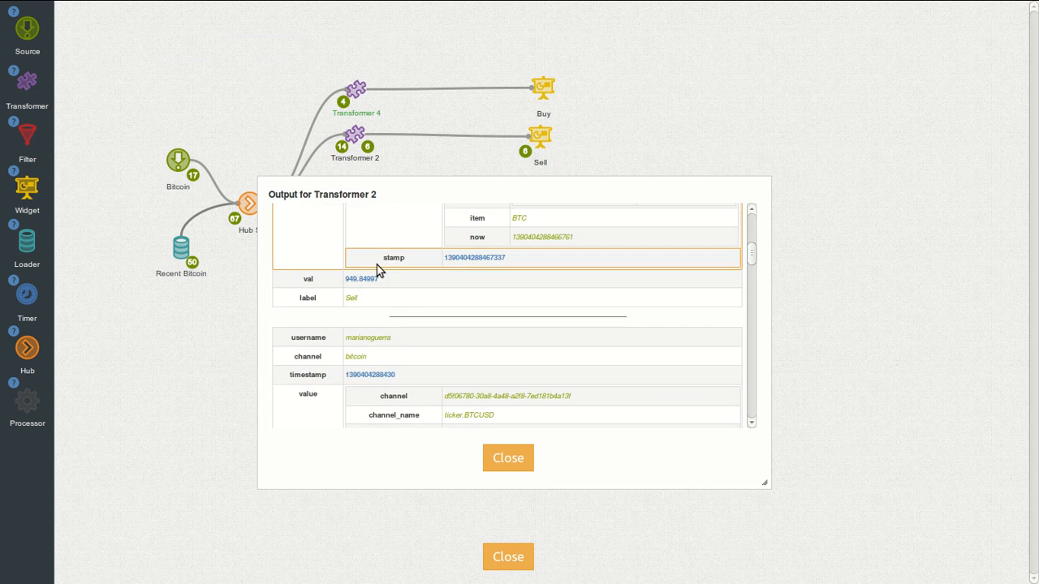
click(507, 456)
Step: Move the Sell gauge below the Buy gauge on the dashboard and return to Design
click(511, 557)
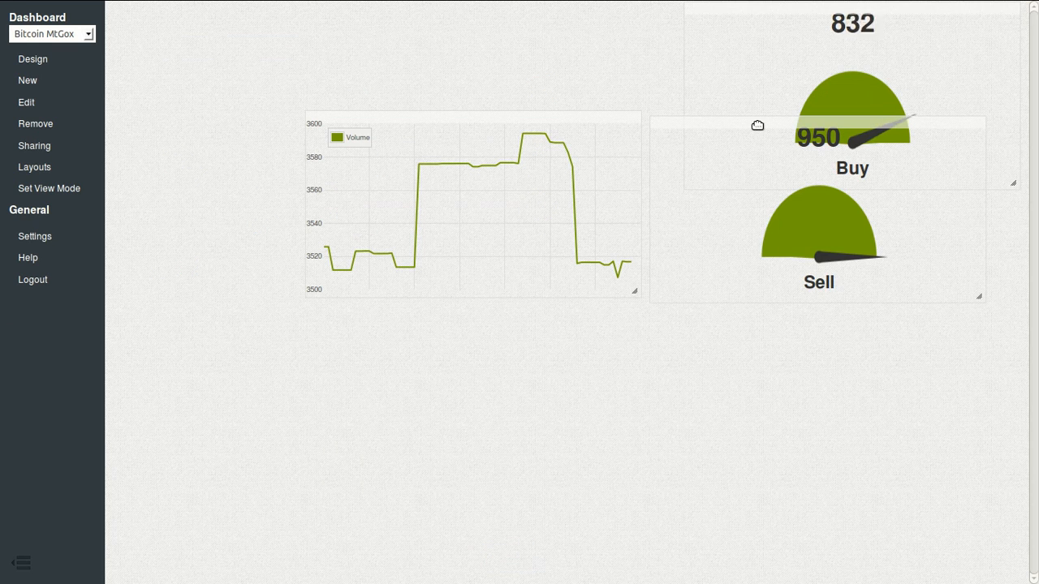
drag(757, 126, 779, 235)
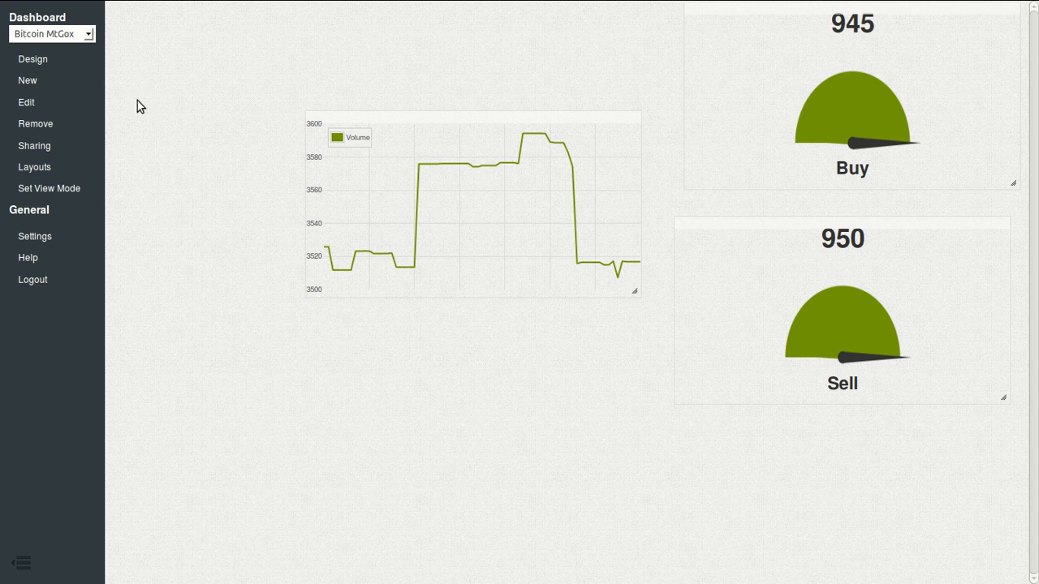
click(34, 61)
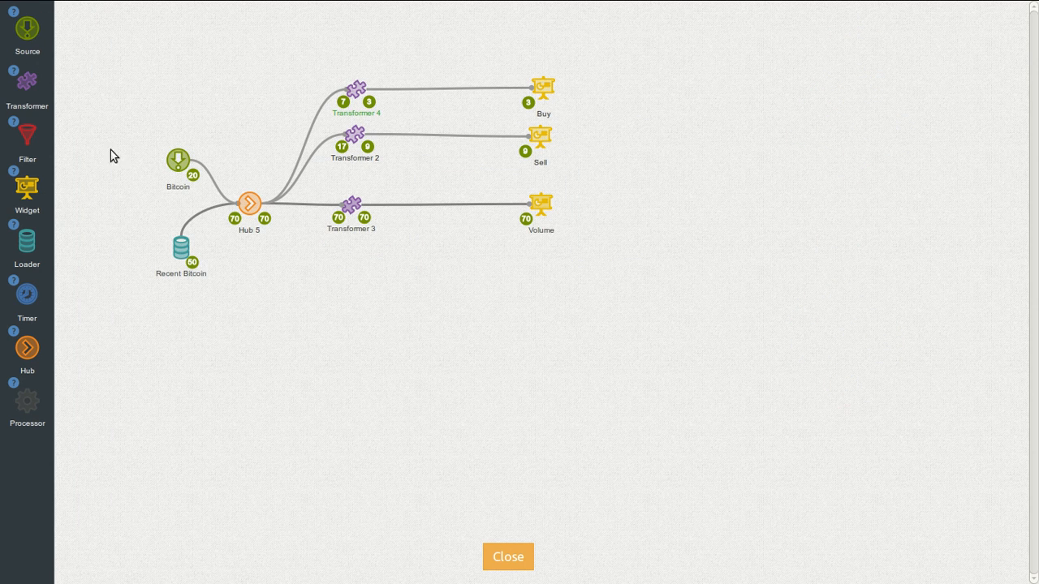
Step: Add a new transformer below Transformer 3 and a new widget below the Volume widget
drag(216, 233, 345, 272)
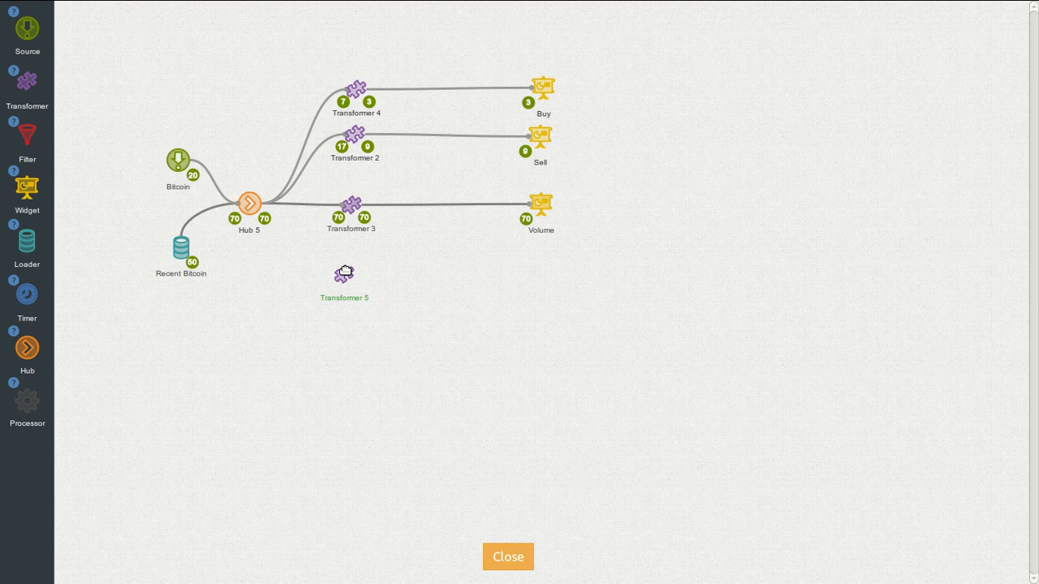
drag(33, 185, 539, 279)
mouse_move(532, 254)
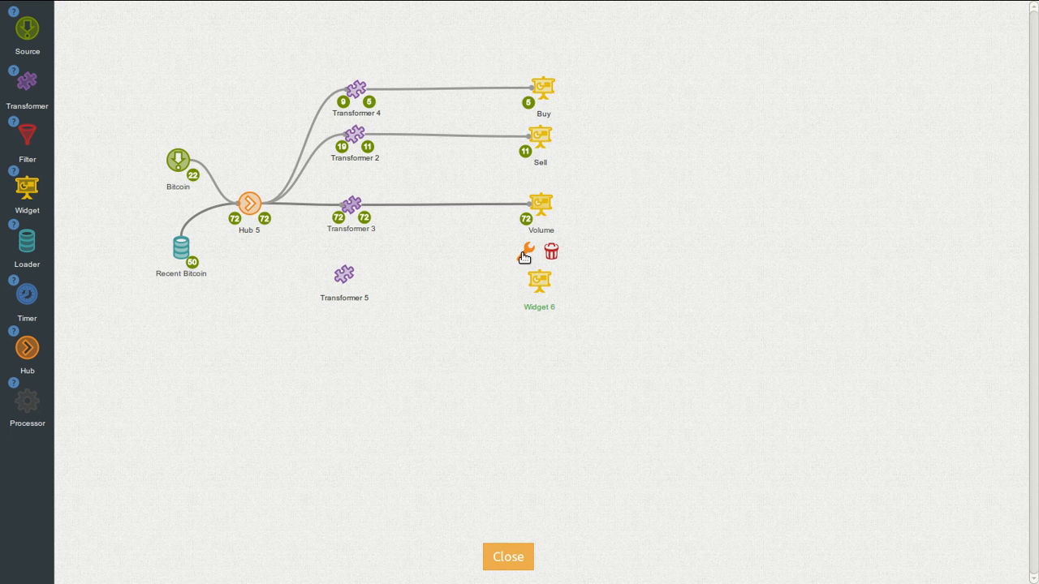
Step: Inspect Hub 5's output ticker fields such as low, avg, buy and sell, then close it
click(265, 220)
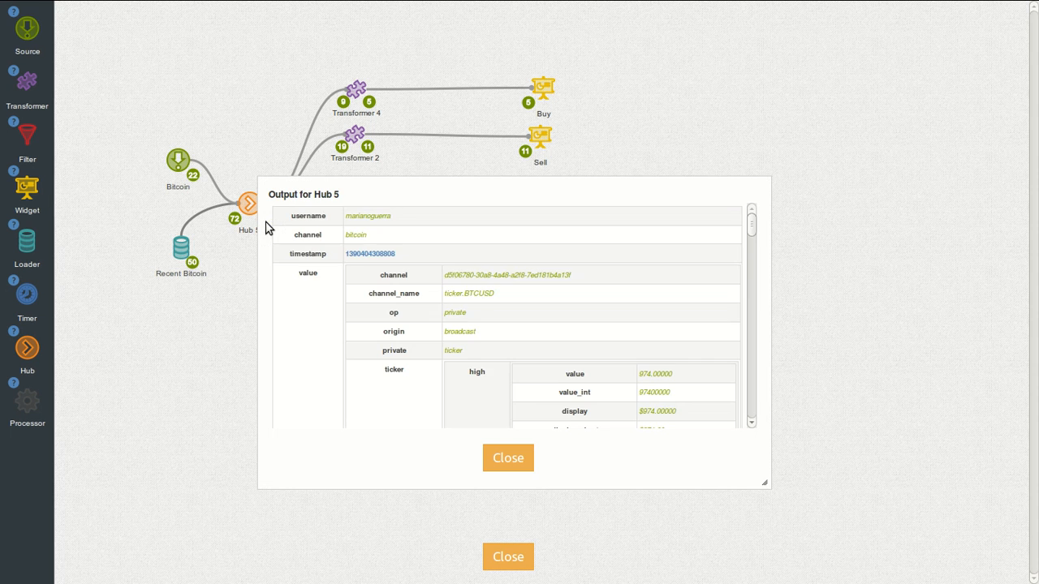
scroll(477, 324, down, 3)
scroll(485, 344, down, 6)
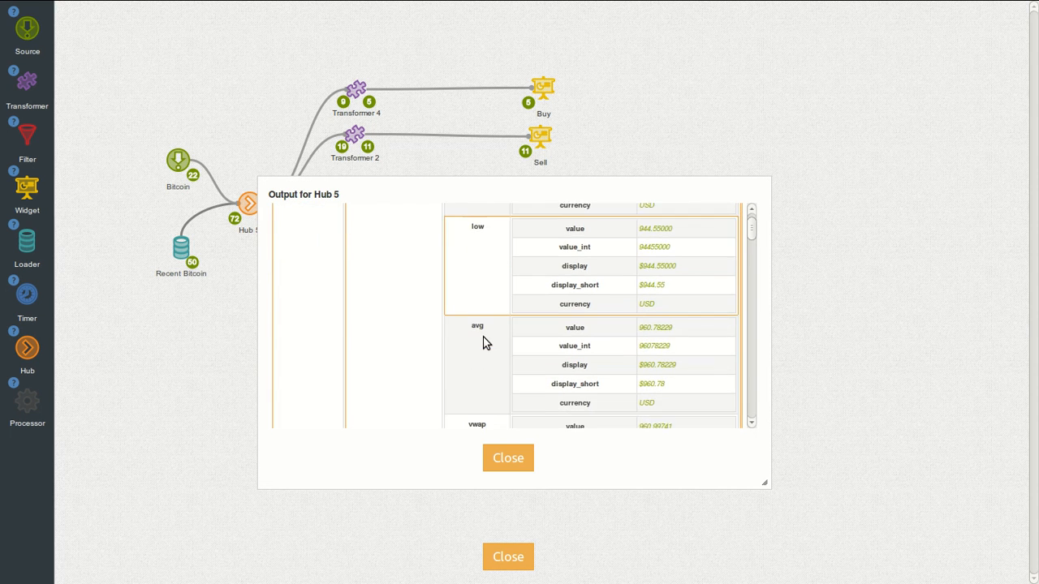
scroll(487, 343, down, 6)
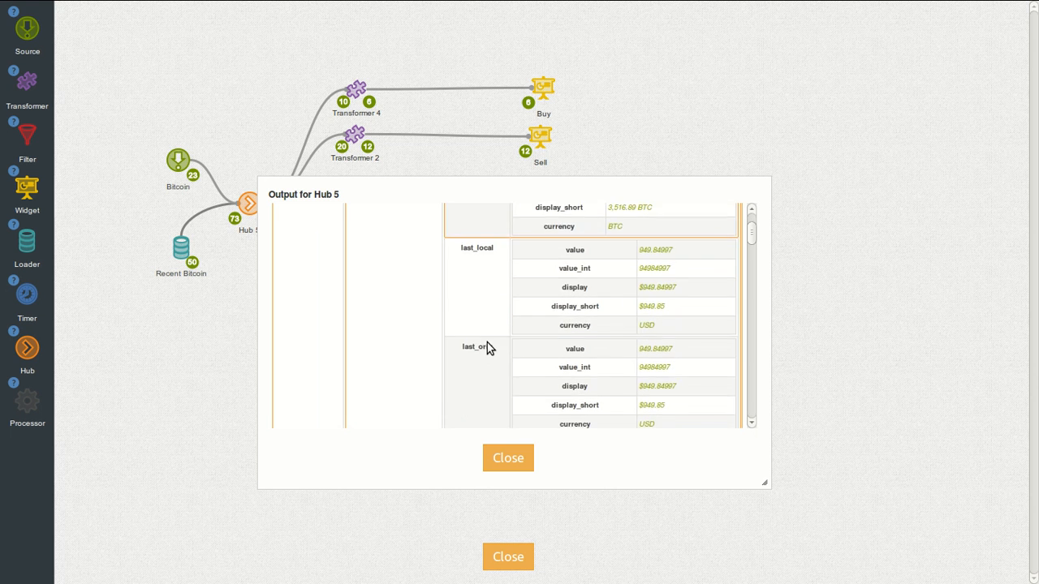
scroll(487, 342, down, 6)
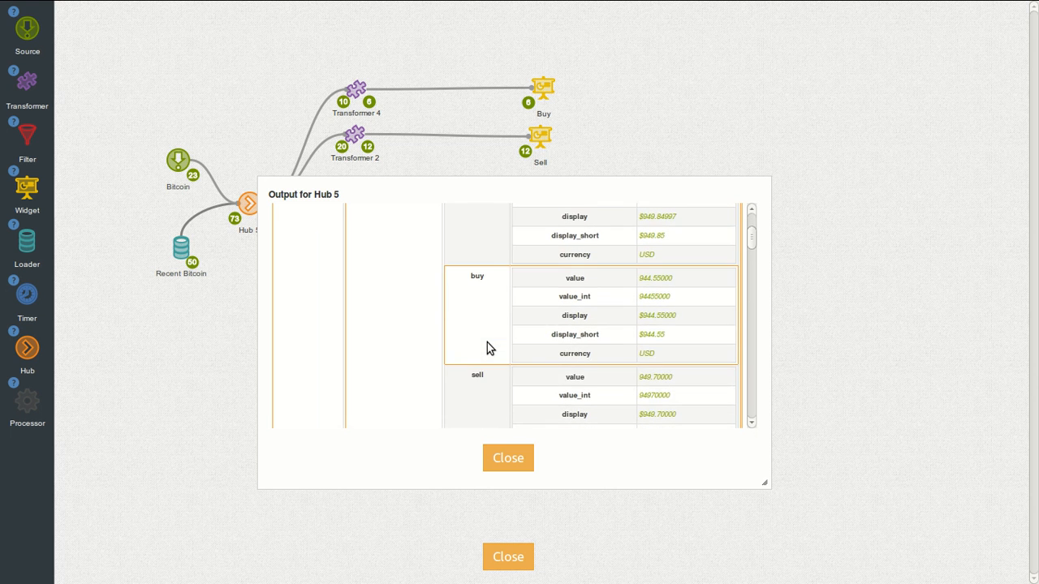
click(512, 457)
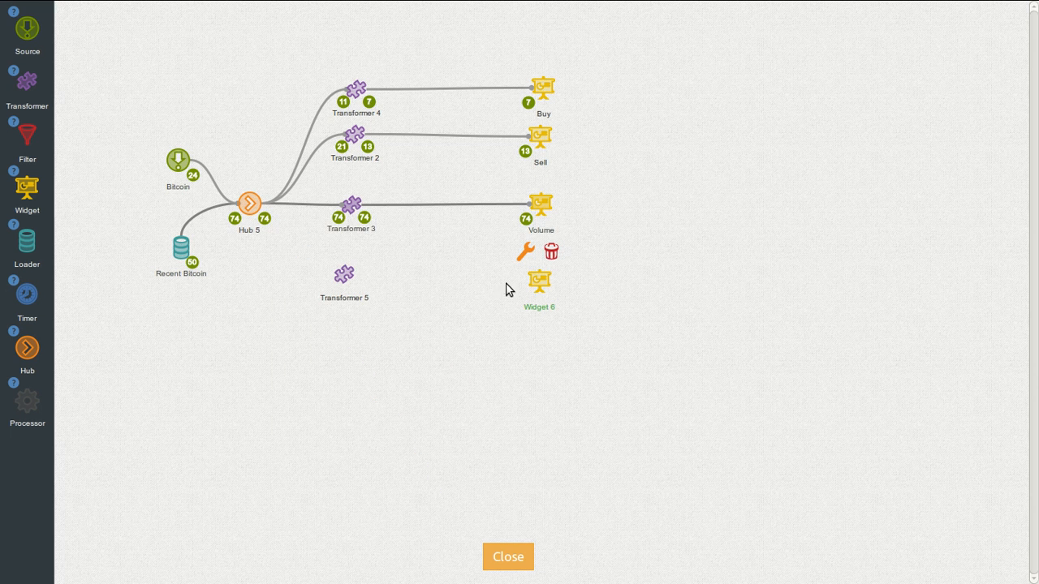
Step: Set Widget 6's type to Chart
click(523, 254)
click(555, 201)
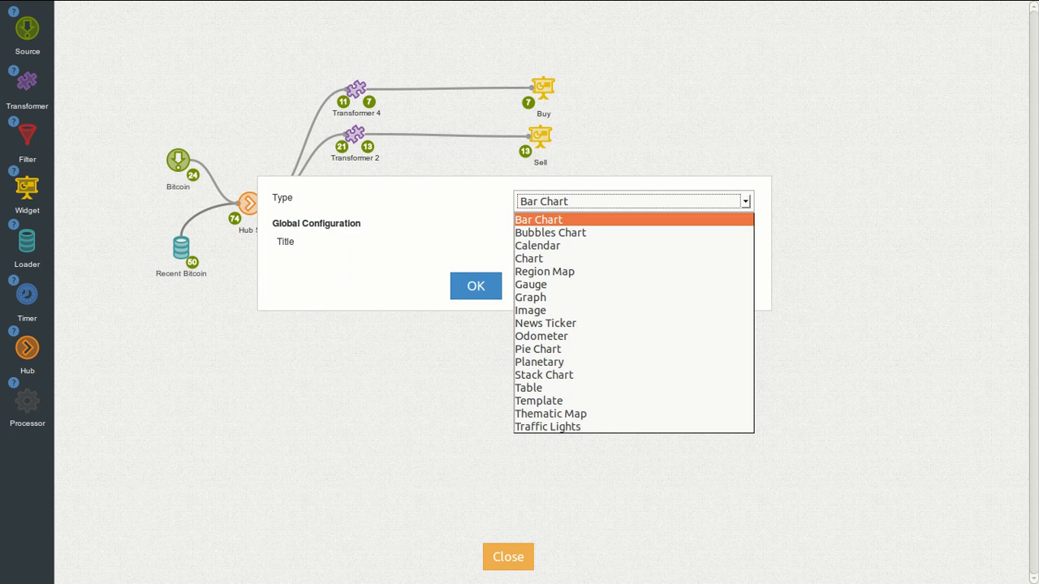
click(532, 258)
click(474, 348)
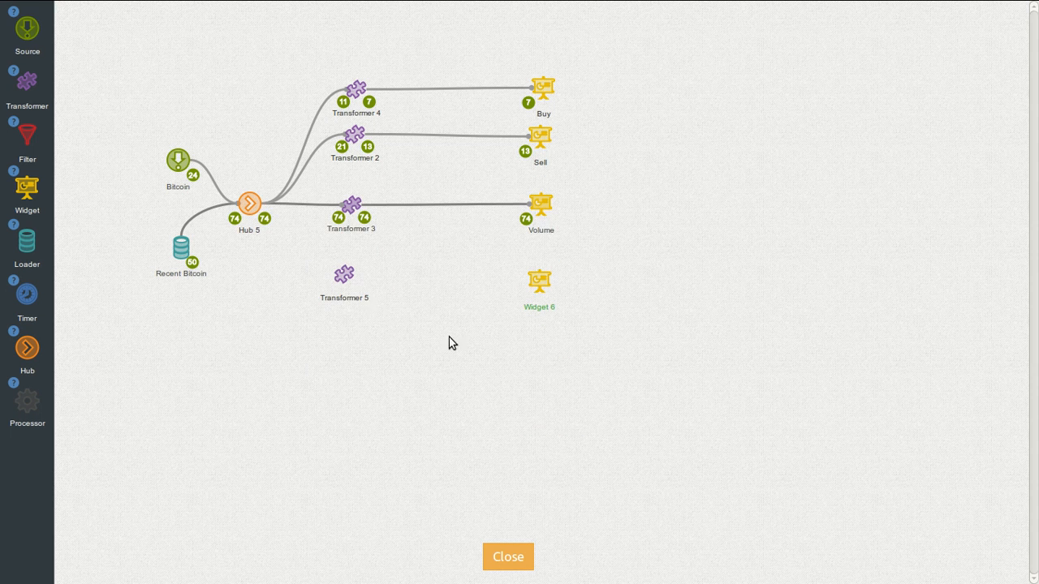
Step: Link Hub 5 into Transformer 5 and nudge Transformer 5 slightly lower right
drag(252, 203, 540, 280)
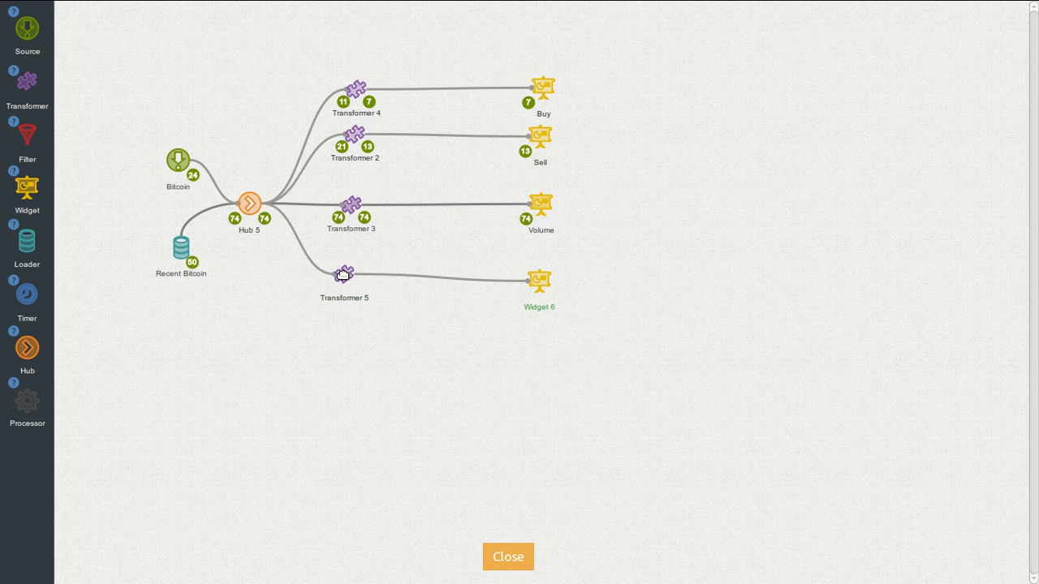
drag(341, 274, 352, 278)
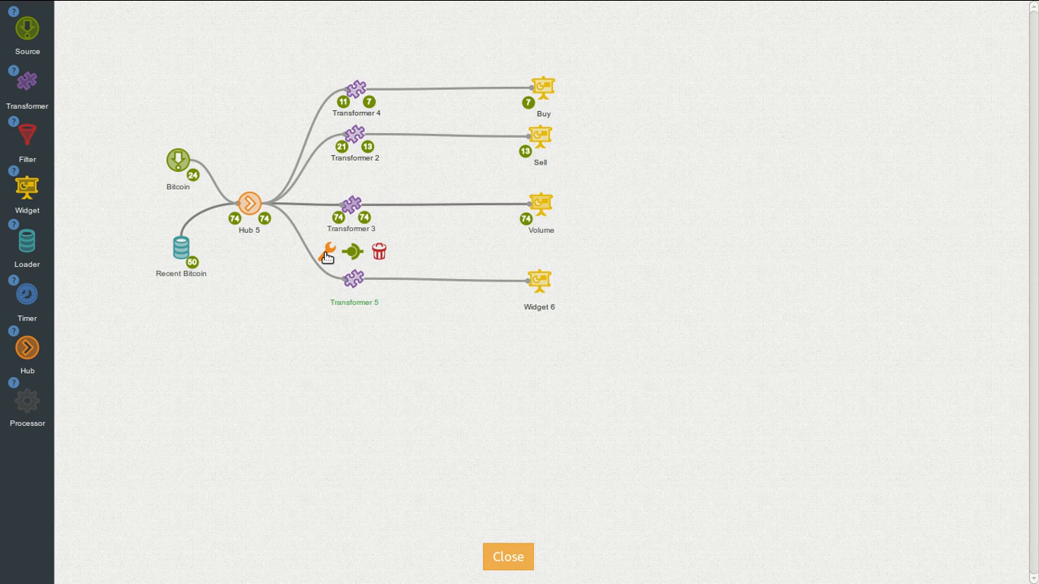
Step: In Transformer 5's block logic, browse the Chart widget templates and the Multiple Outputs template blocks
click(328, 254)
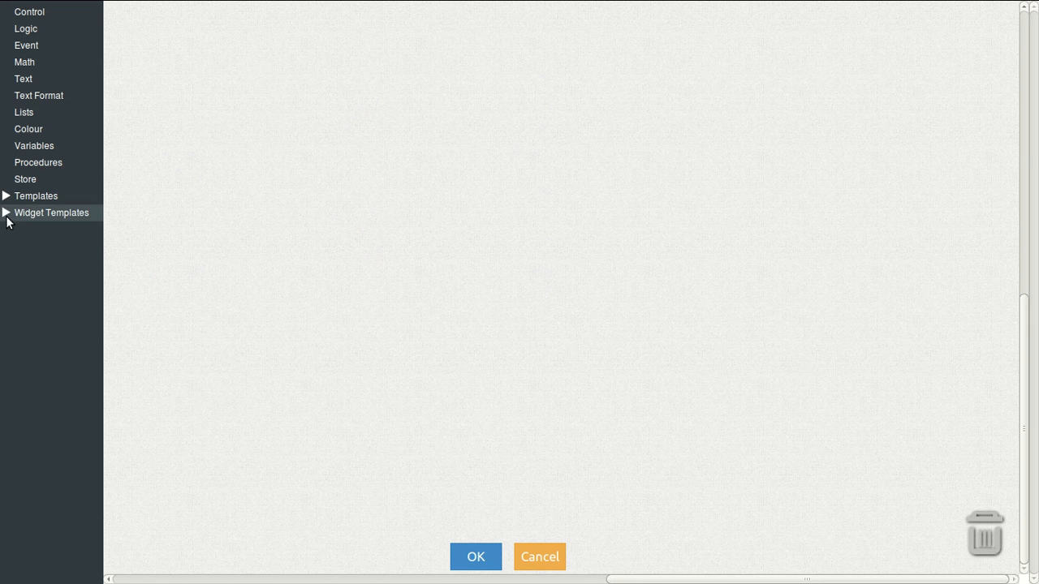
click(5, 199)
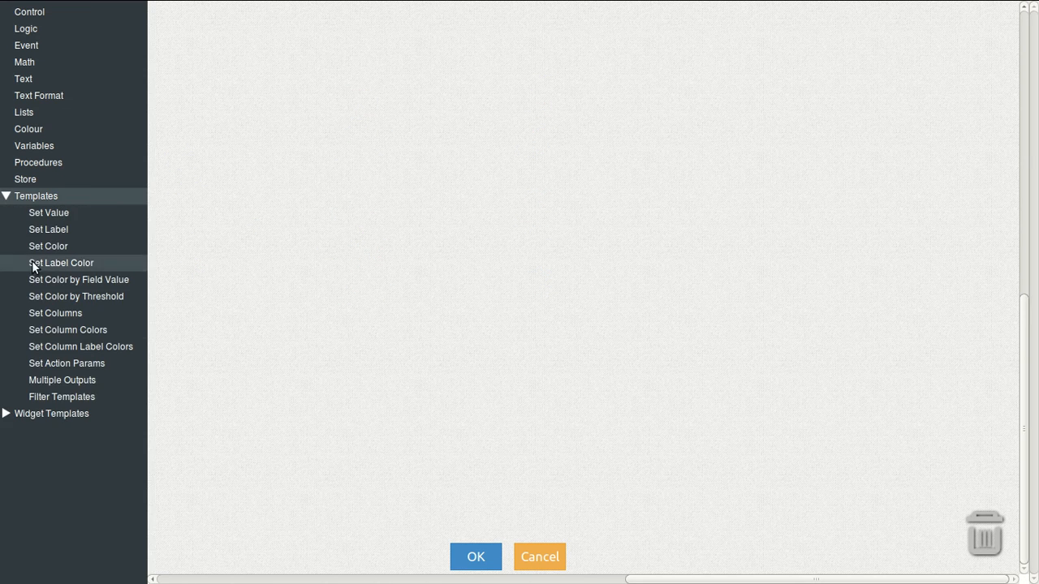
click(59, 382)
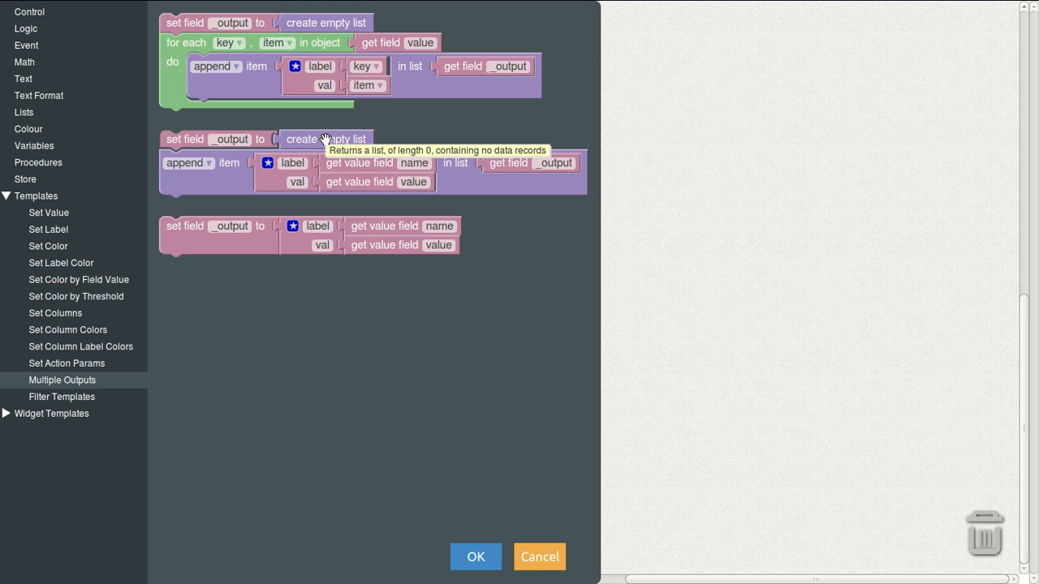
click(6, 415)
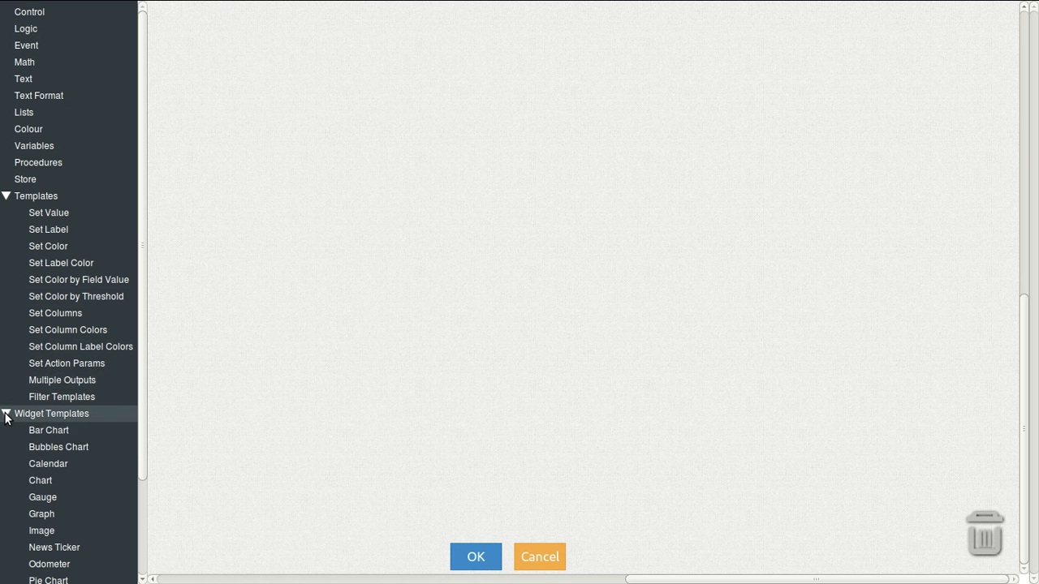
click(41, 481)
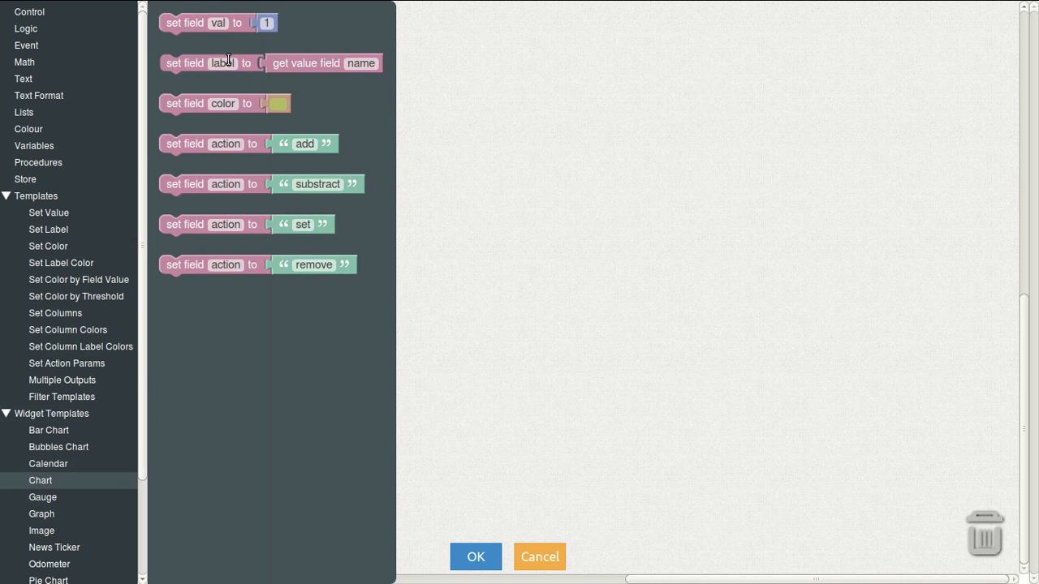
click(45, 381)
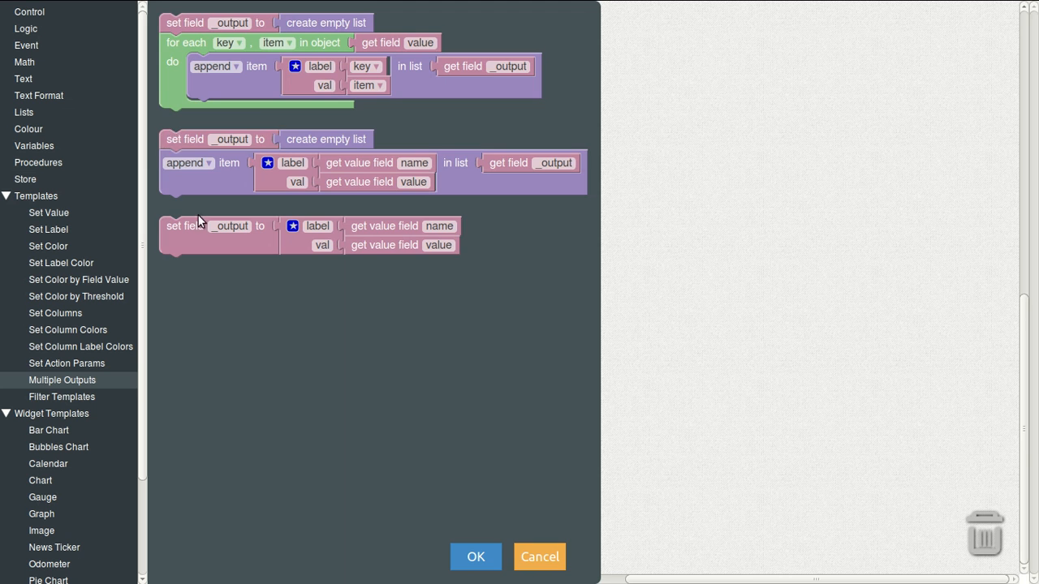
Step: Place the _output template, detach its label/val object, and attach a five-item create-list block
drag(203, 231, 207, 234)
drag(294, 249, 370, 245)
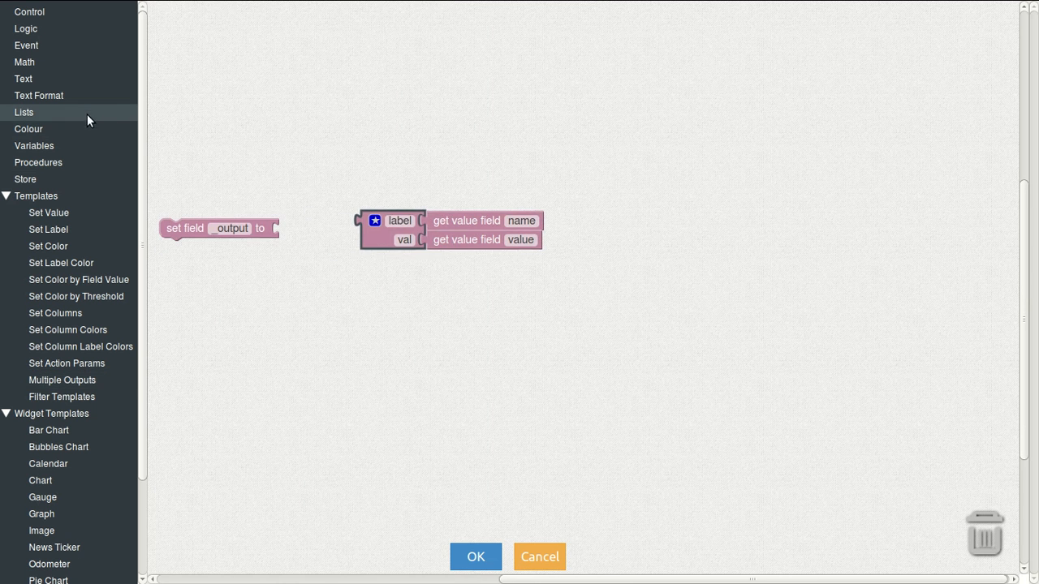
click(61, 107)
drag(195, 81, 309, 241)
click(296, 227)
drag(292, 104, 369, 186)
drag(297, 91, 378, 198)
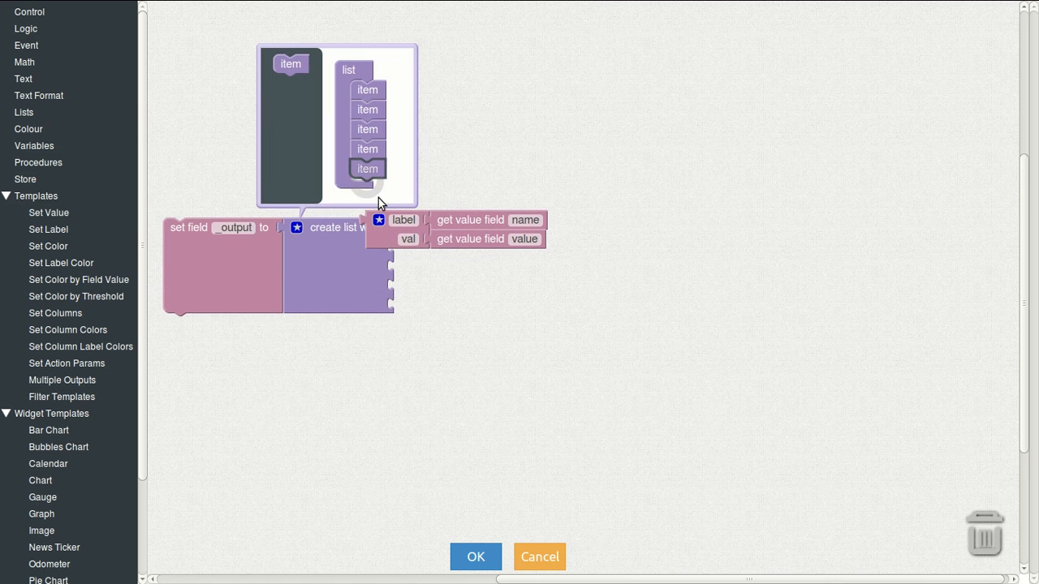
click(297, 228)
Step: Put the label/val object in the list's first slot with its value field set to ticker.buy.value
drag(385, 234, 418, 245)
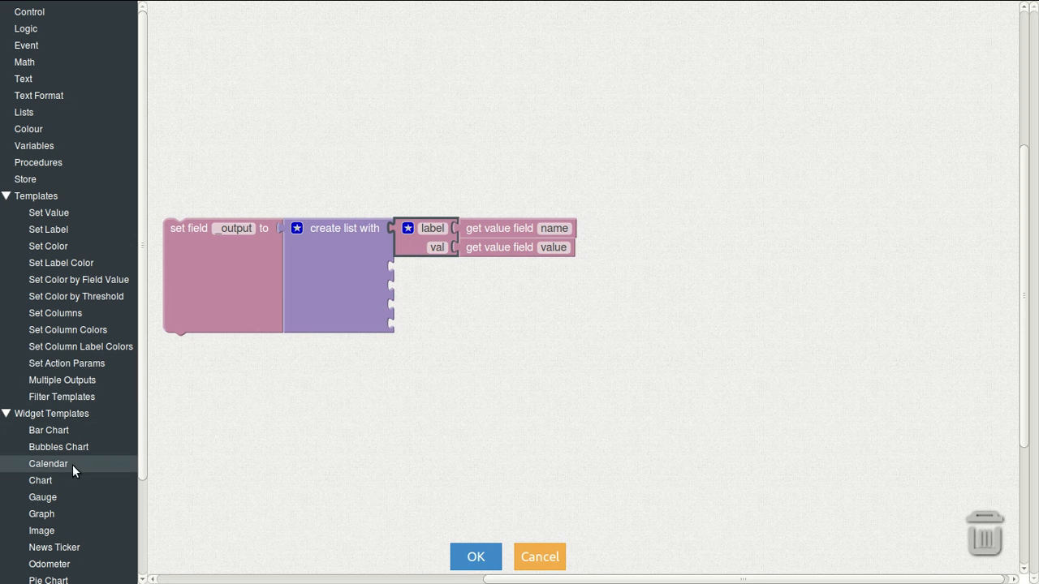
click(51, 478)
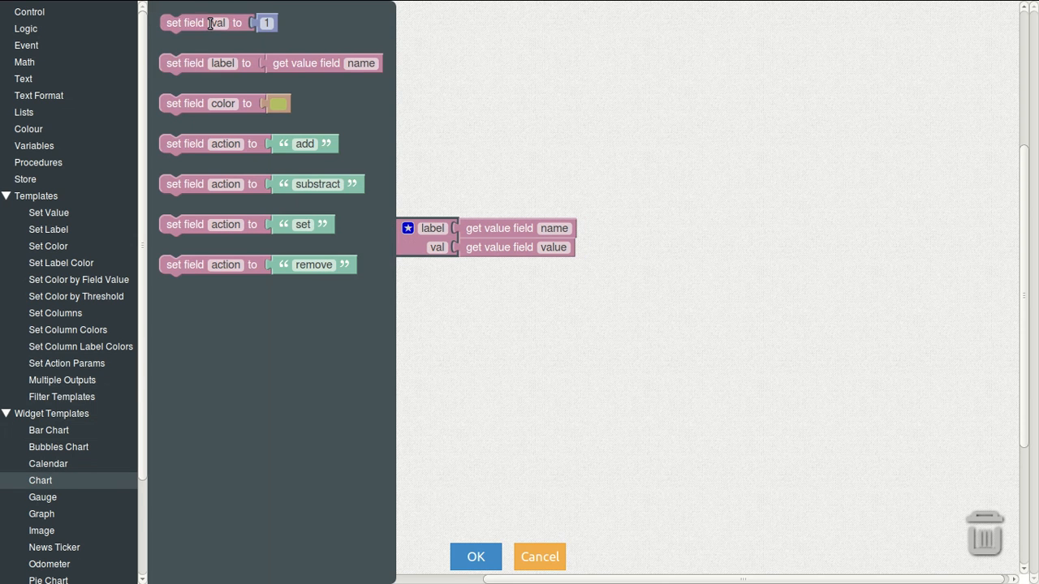
click(6, 414)
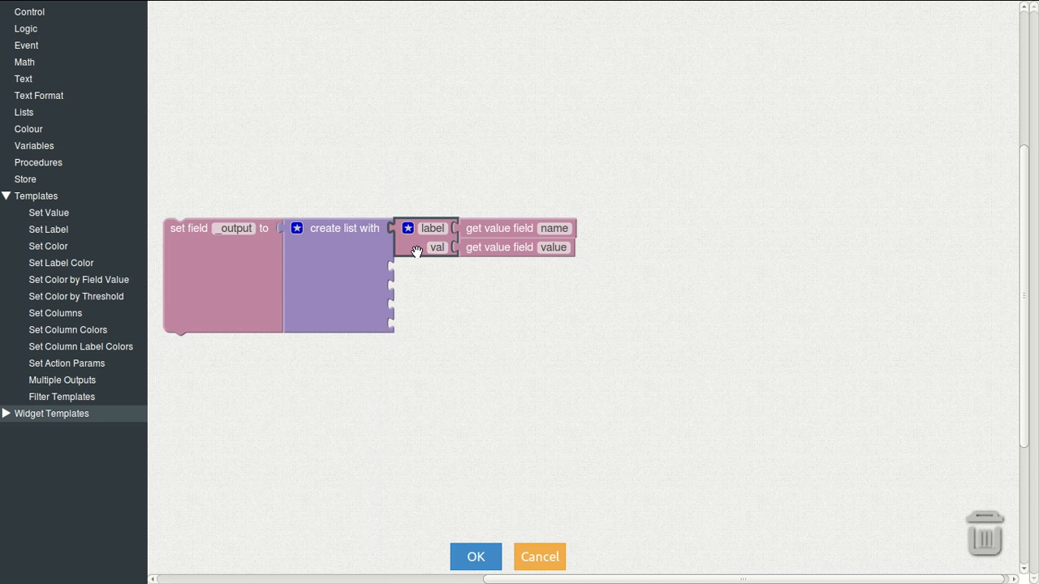
click(550, 248)
key(BackSpace)
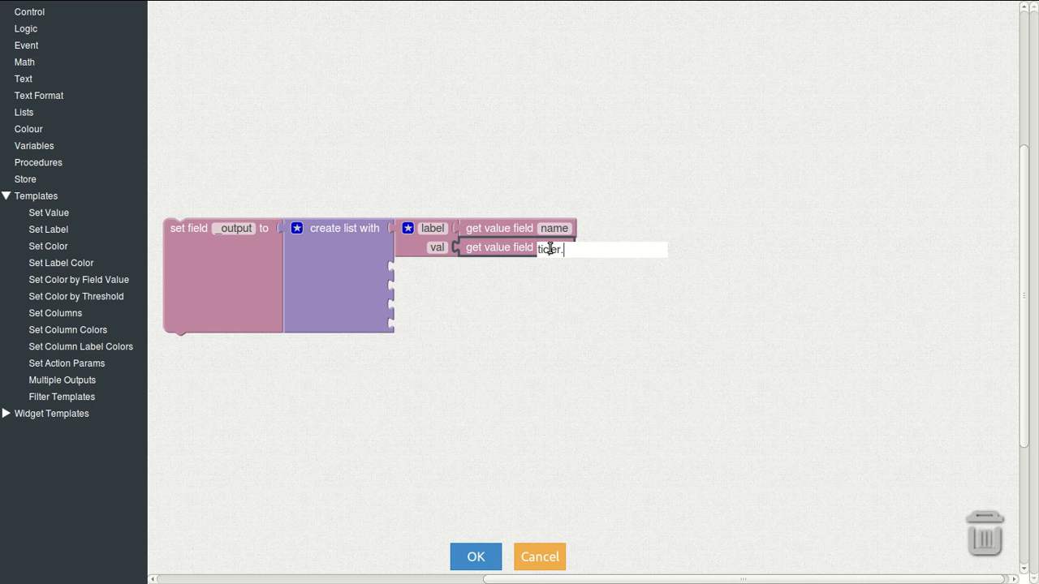
text(ticker.buy.value)
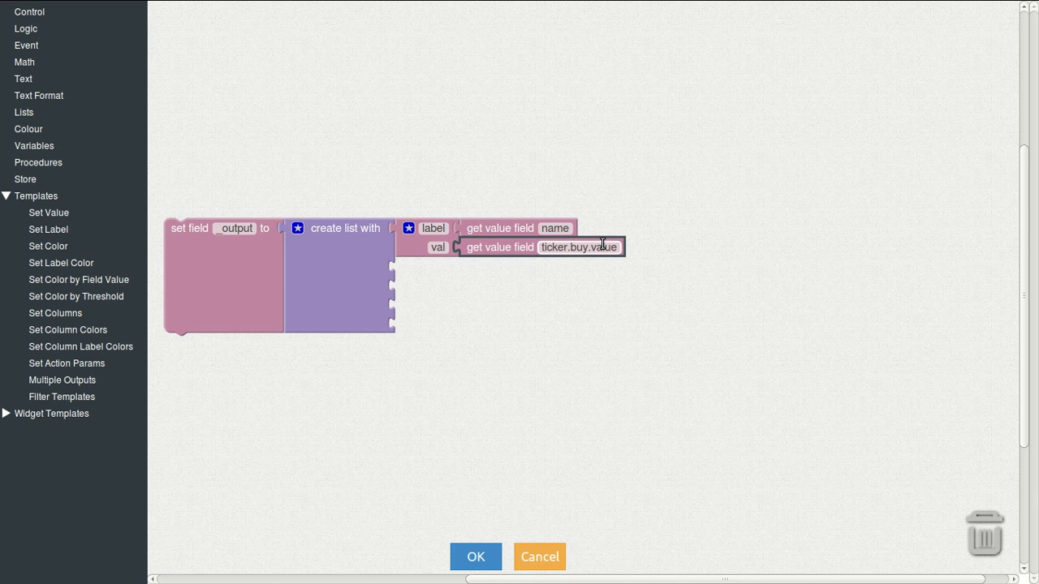
Step: Replace the first entry's name lookup with a text label reading Buy
click(519, 228)
key(Delete)
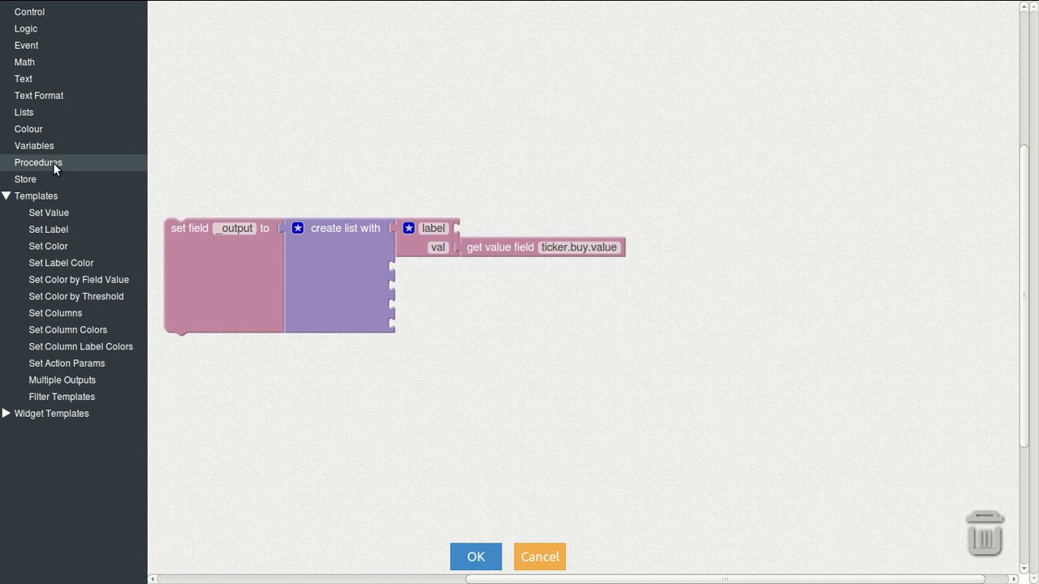
click(29, 79)
drag(180, 23, 491, 228)
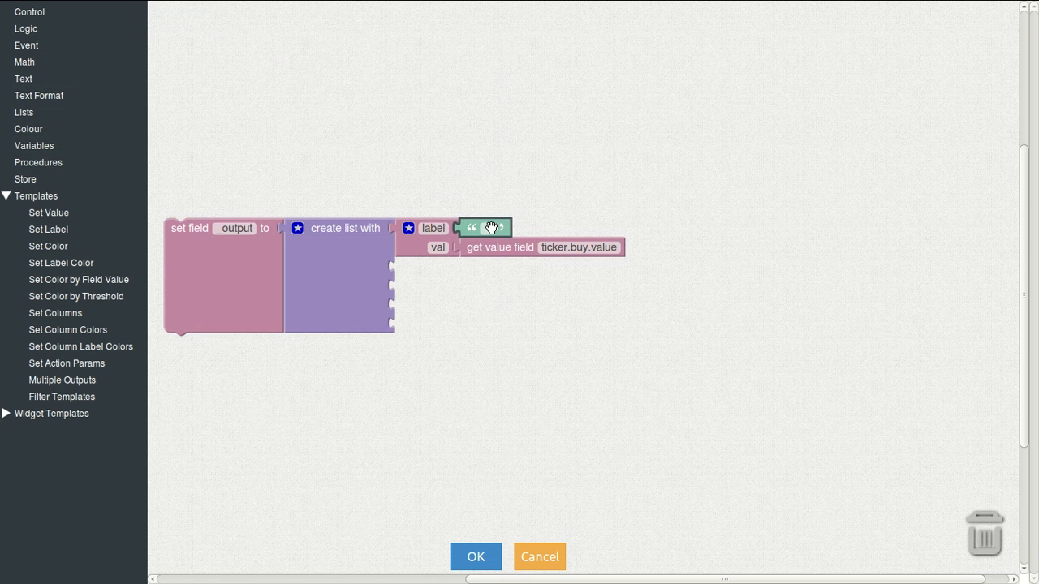
click(490, 228)
text(Buy)
Step: Copy the Buy entry and paste a copy into the list's second slot
click(414, 245)
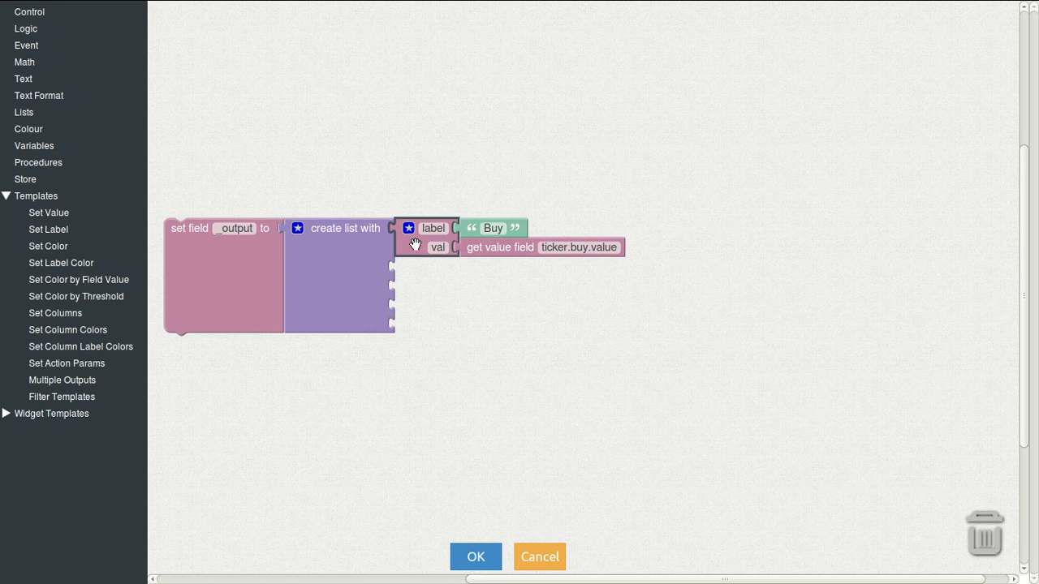
key(ctrl+c)
key(ctrl+v)
key(ctrl+v)
key(ctrl+v)
key(ctrl+v)
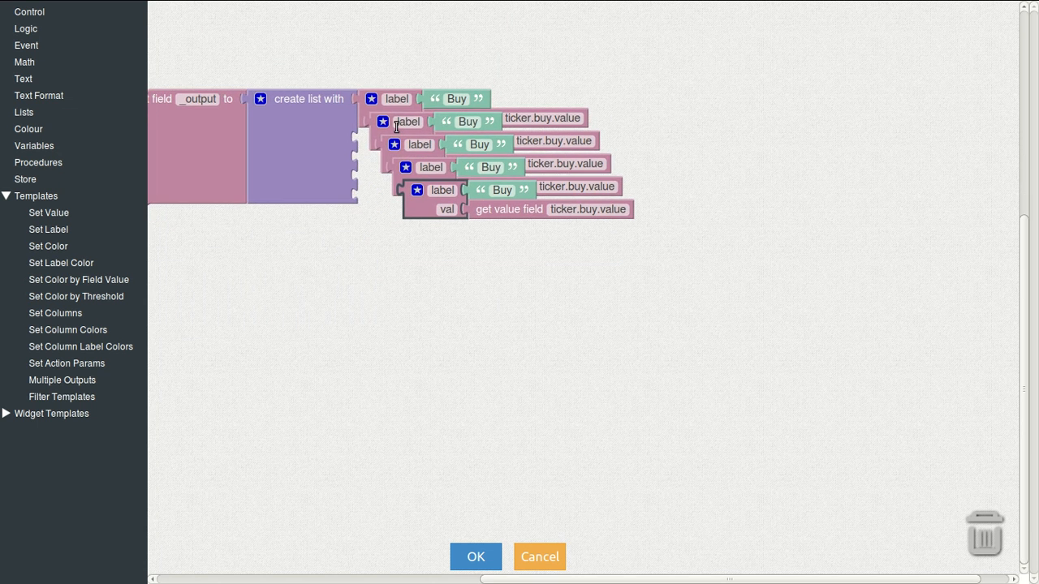
drag(386, 121, 368, 215)
Step: Fill the remaining slots with Buy copies and relabel entries two to five Sell, High, Avg and Low
drag(430, 221, 390, 271)
click(460, 137)
text(Sell)
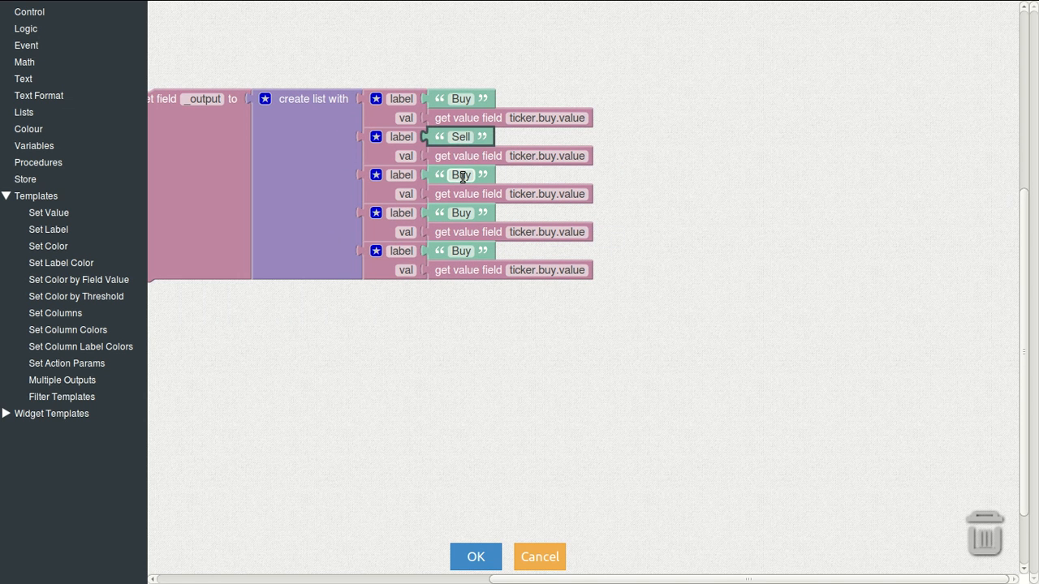
click(461, 176)
text(High)
click(461, 213)
text(Avg)
click(455, 255)
text(Low)
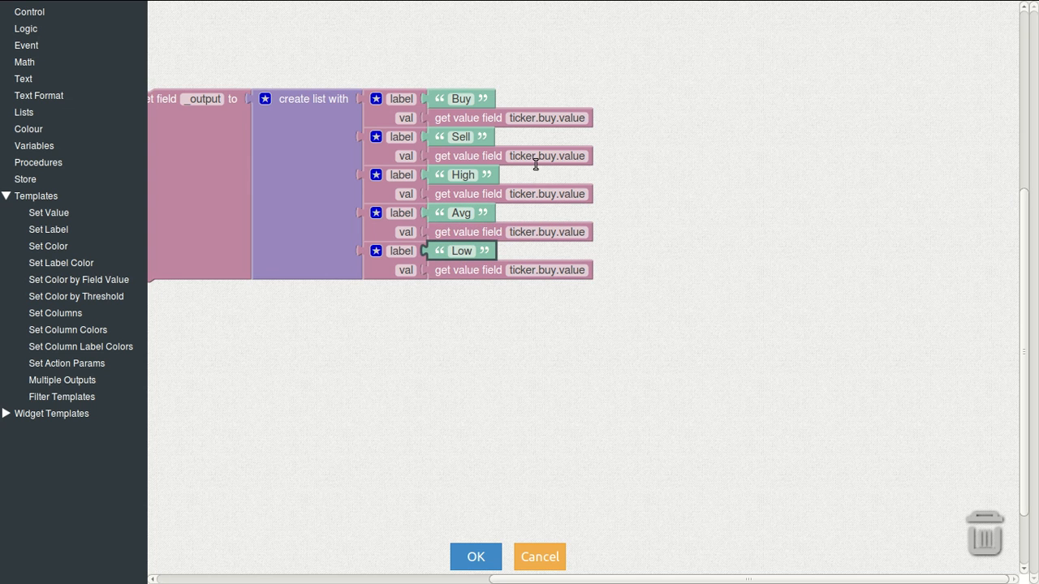
Step: Change the Sell and High rows' value fields to ticker.sell.value and ticker.high.value
click(550, 159)
click(555, 159)
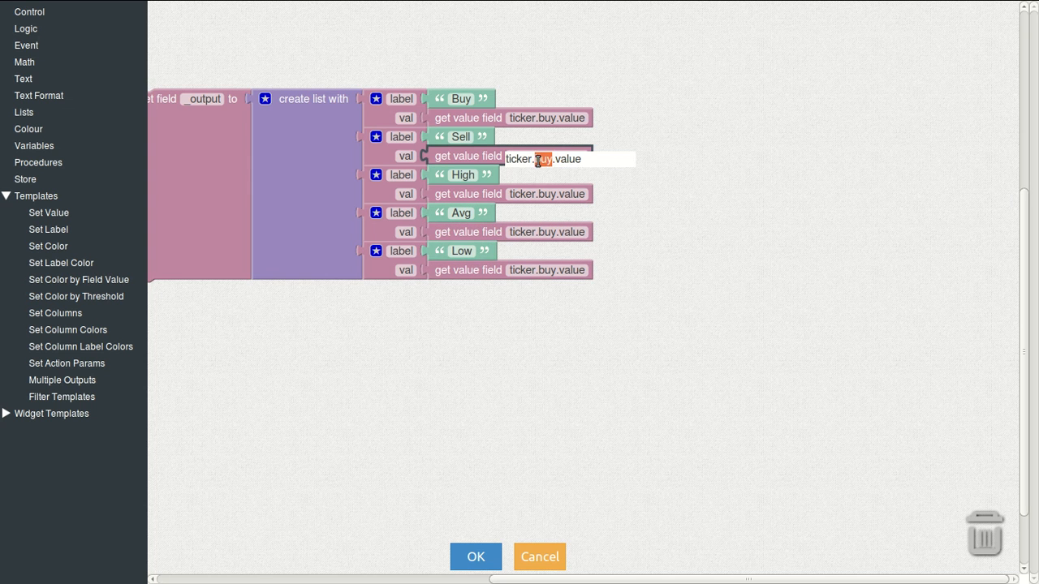
text(sell)
click(549, 196)
click(552, 197)
double_click(542, 197)
text(high)
Step: Change the Avg and Low rows' value fields to ticker.avg.value and ticker.low.value
click(552, 235)
click(554, 236)
double_click(539, 235)
text(avg)
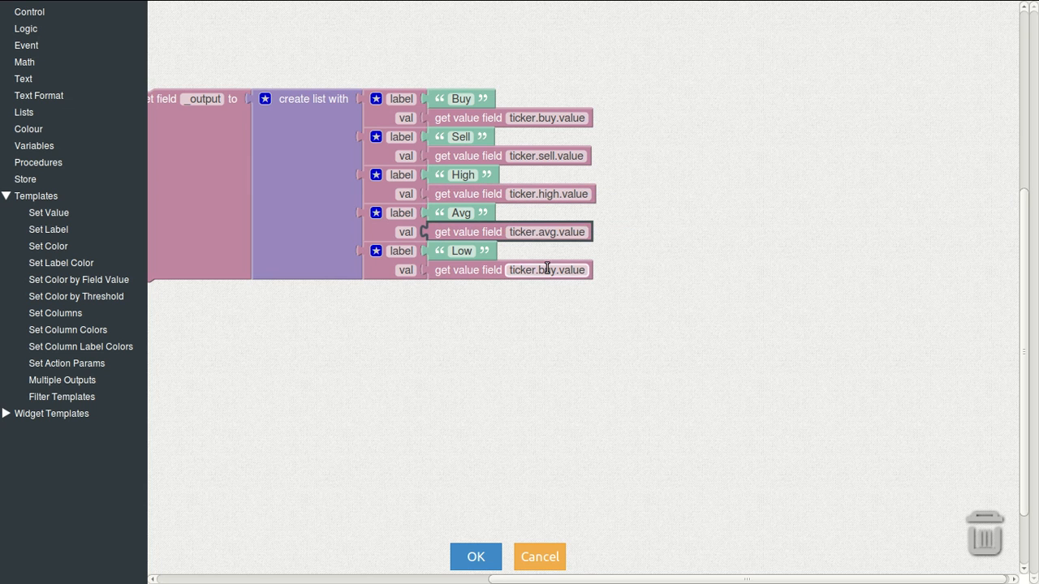
click(549, 272)
double_click(542, 272)
text(low)
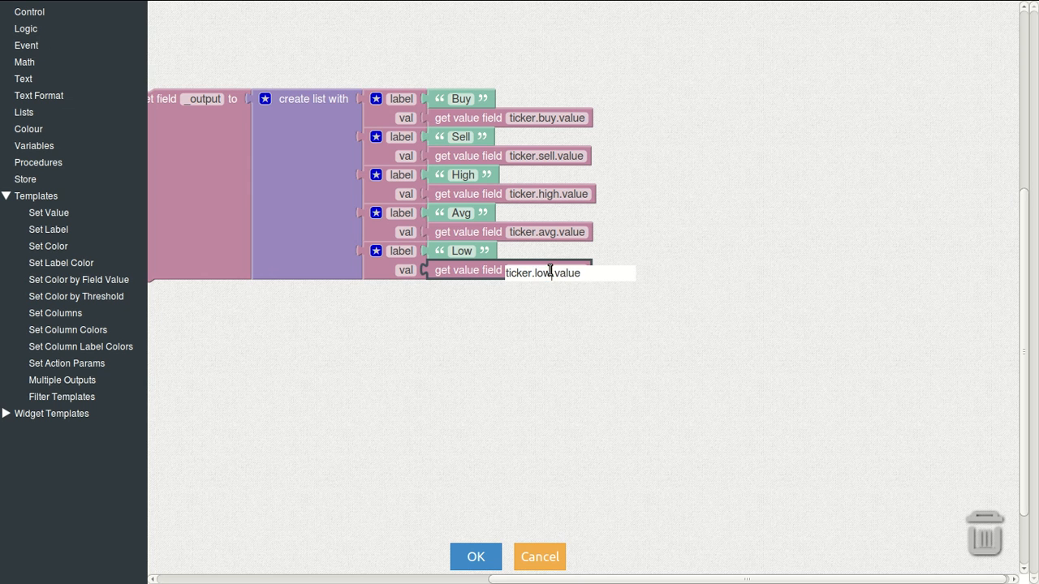
key(Return)
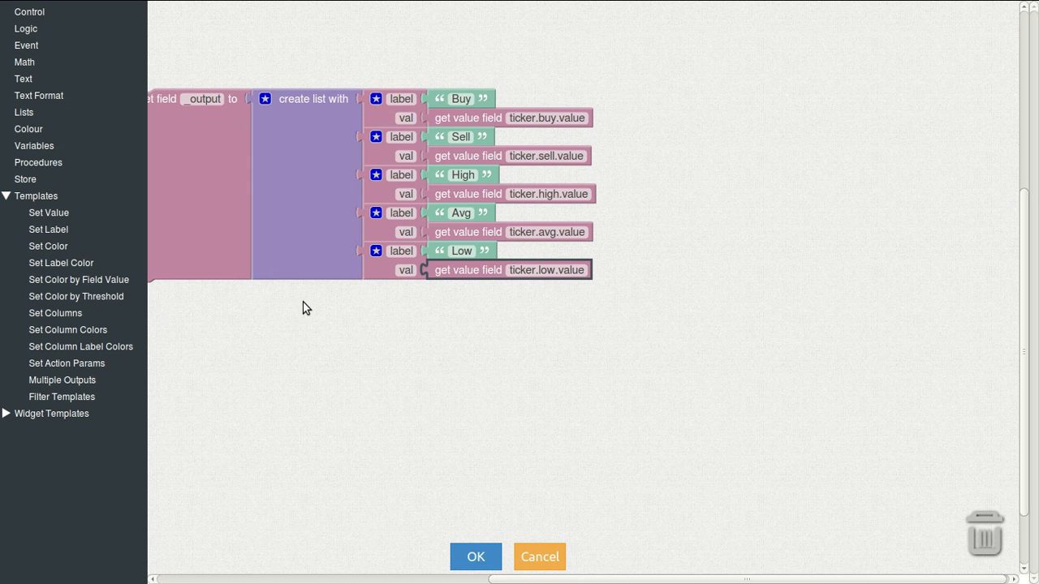
drag(206, 235, 289, 237)
Step: Save Transformer 5's logic, check its Low, Avg, High and Sell output rows, then return to the dashboard
click(463, 556)
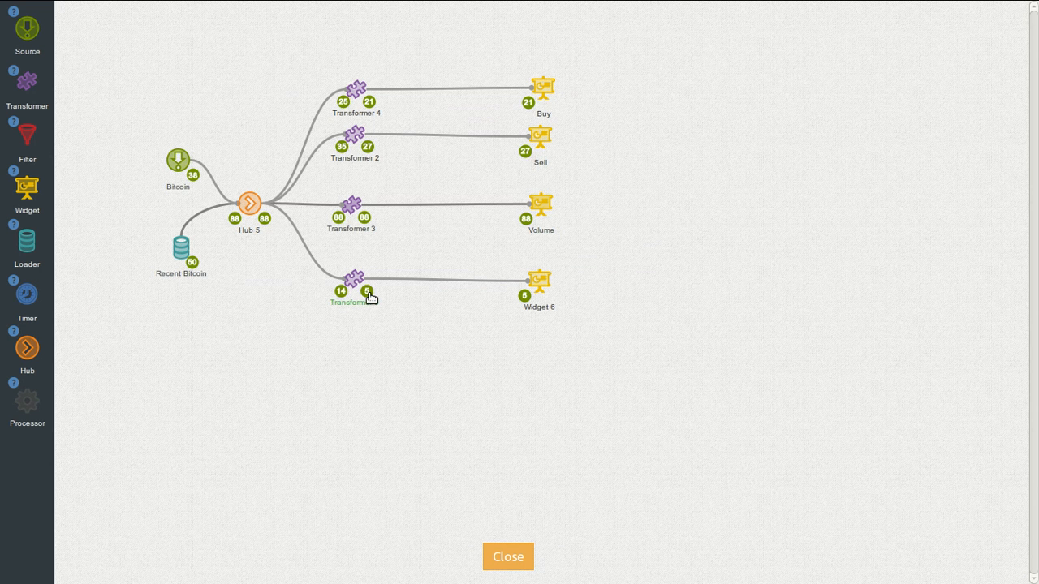
click(367, 294)
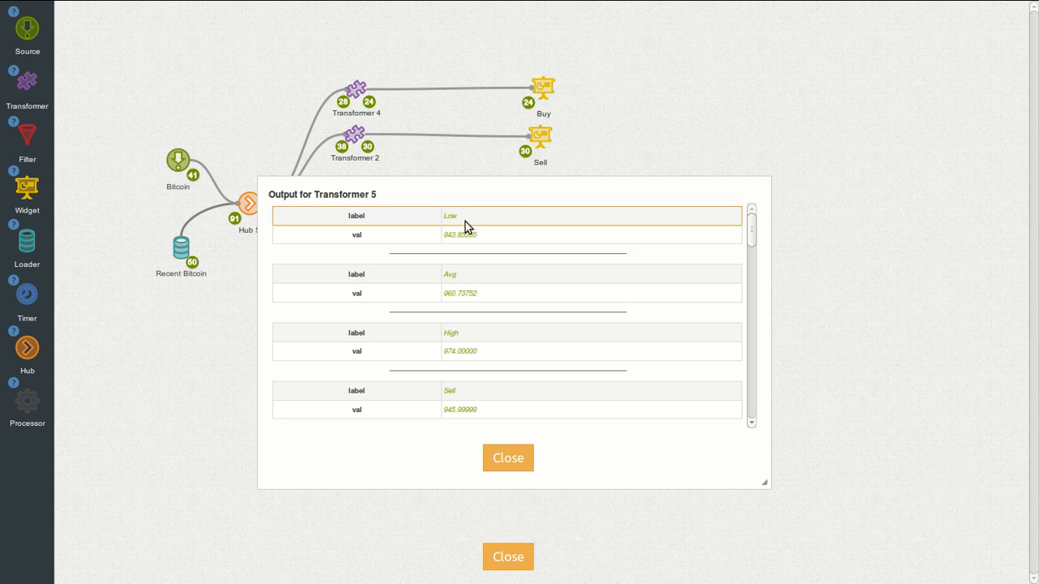
click(518, 456)
click(516, 556)
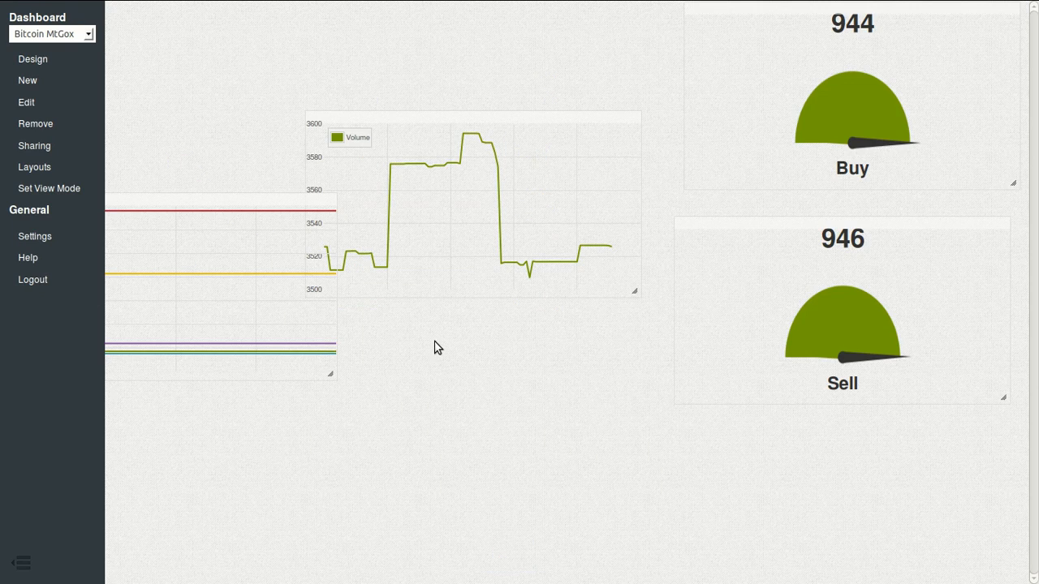
Step: Move the prices chart below the Volume chart and apply a four-panel grid layout
drag(263, 204, 507, 316)
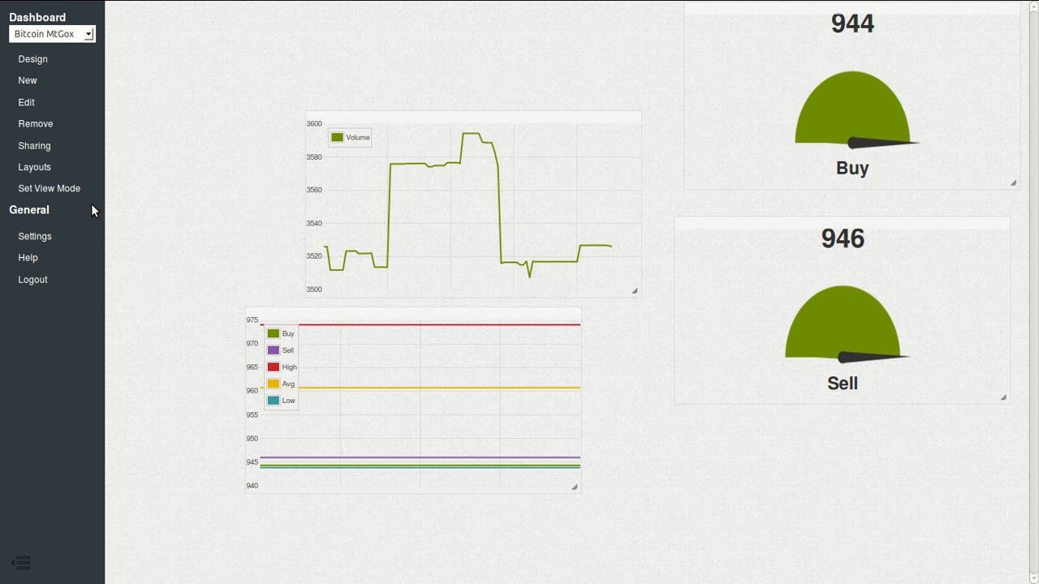
click(42, 170)
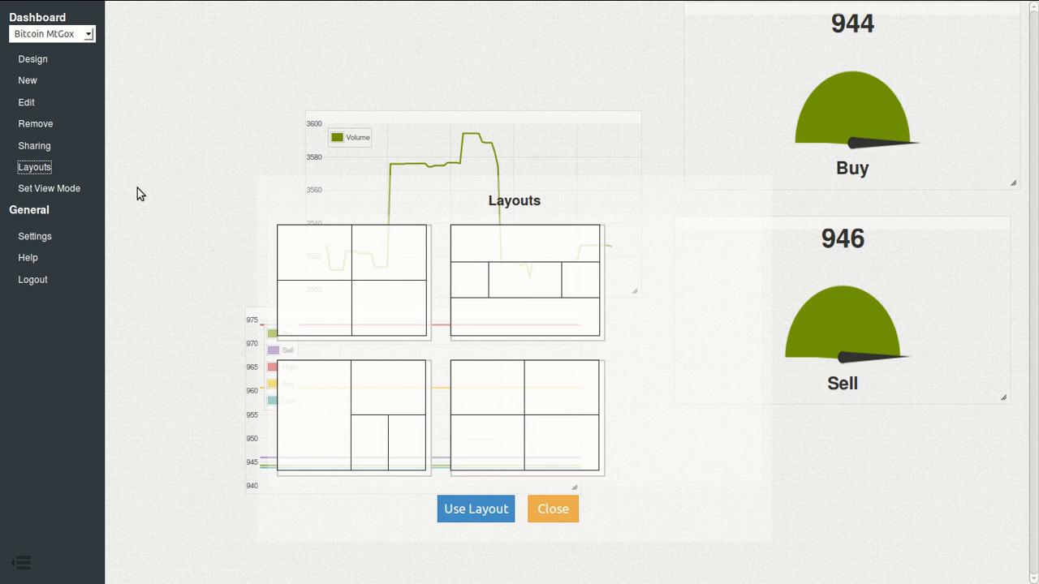
click(322, 324)
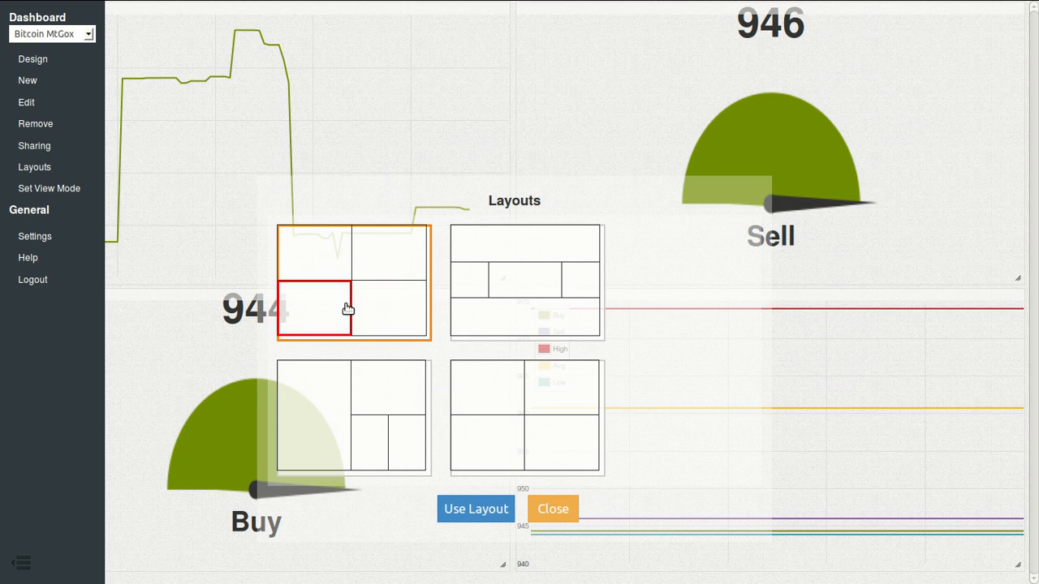
click(392, 311)
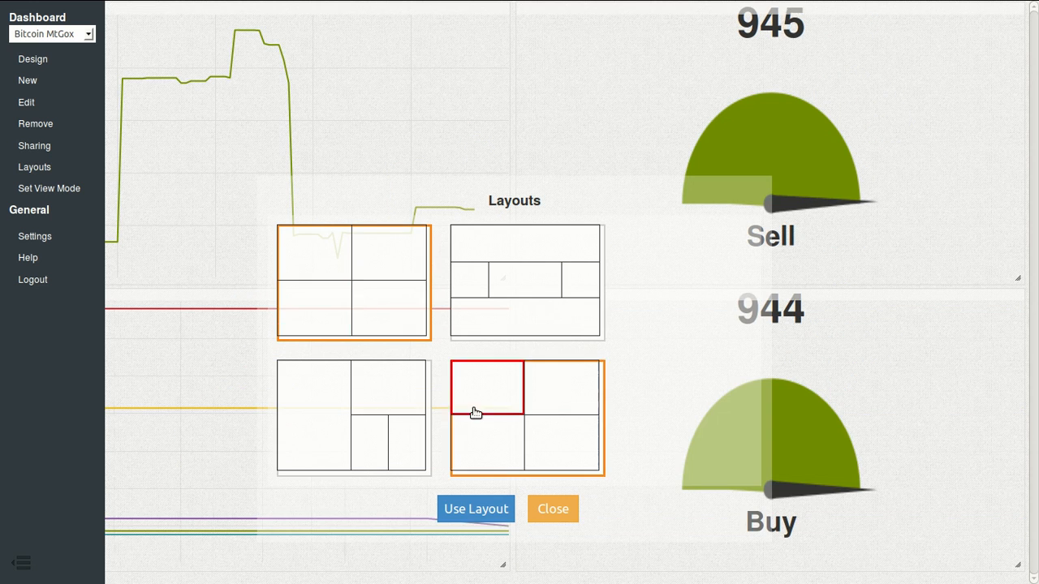
click(485, 508)
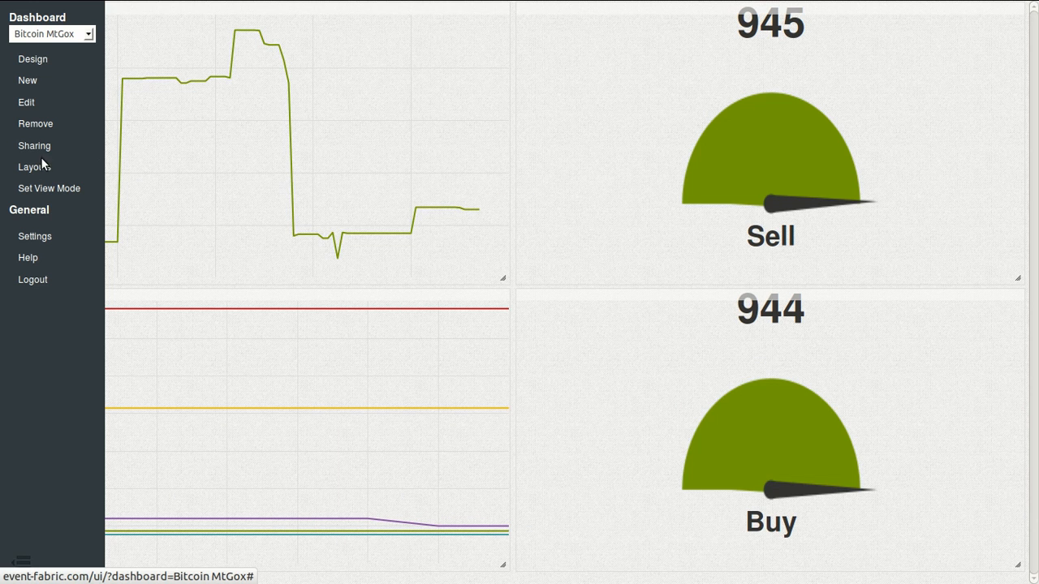
Step: Title the upper chart Volume and the lower chart Prices
click(18, 560)
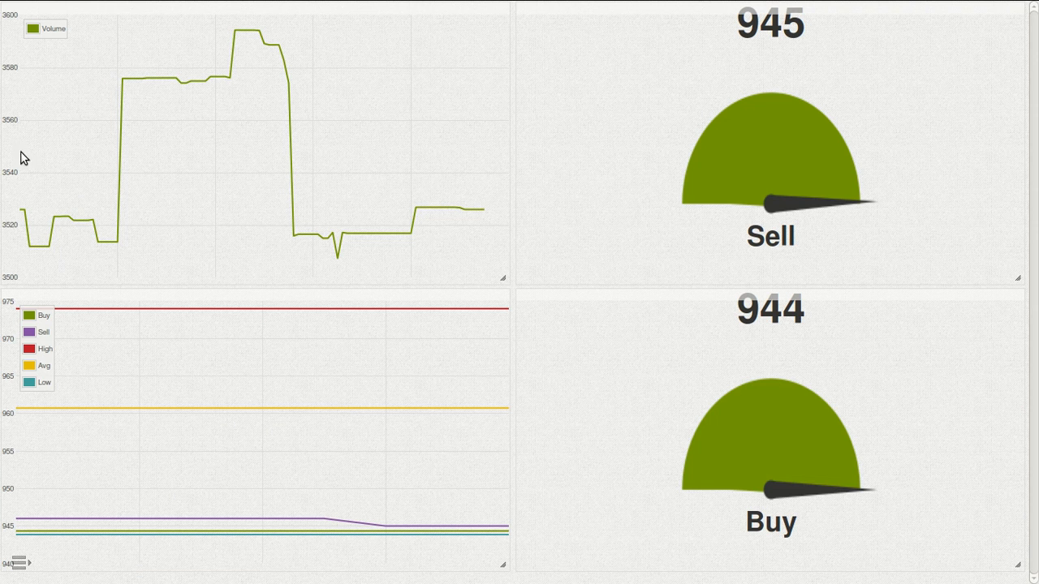
click(30, 10)
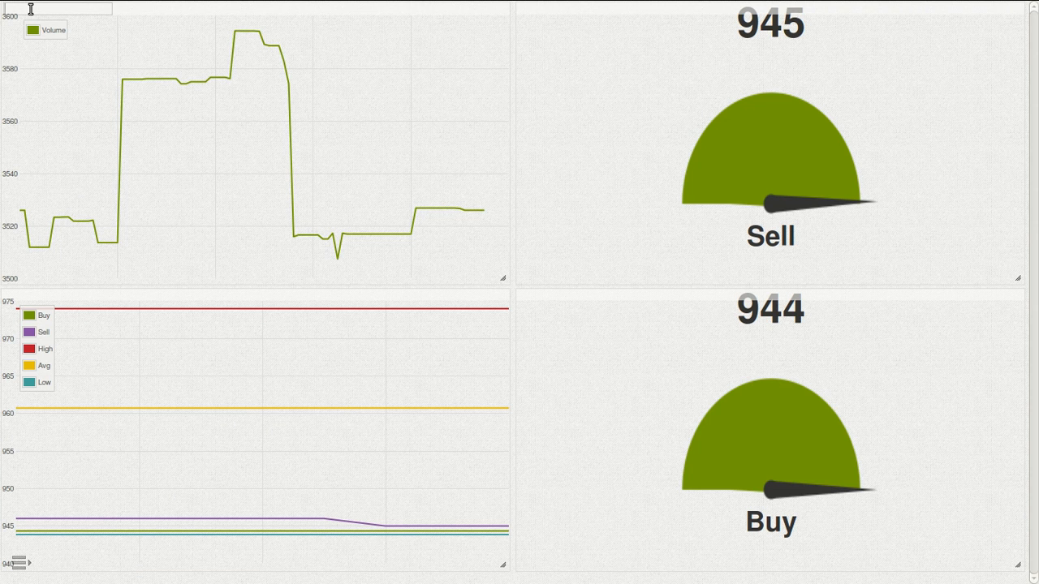
key(Return)
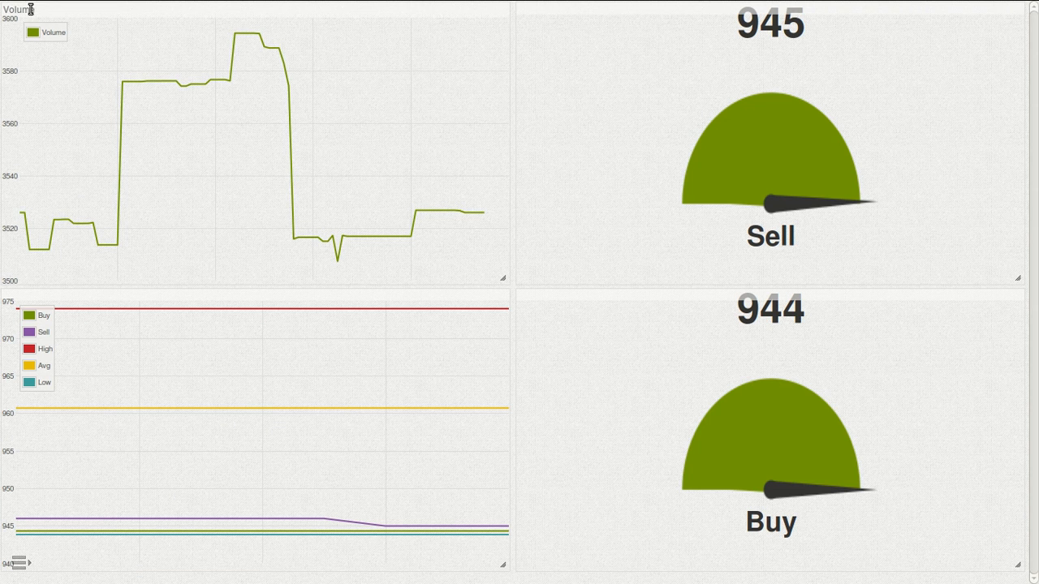
click(31, 294)
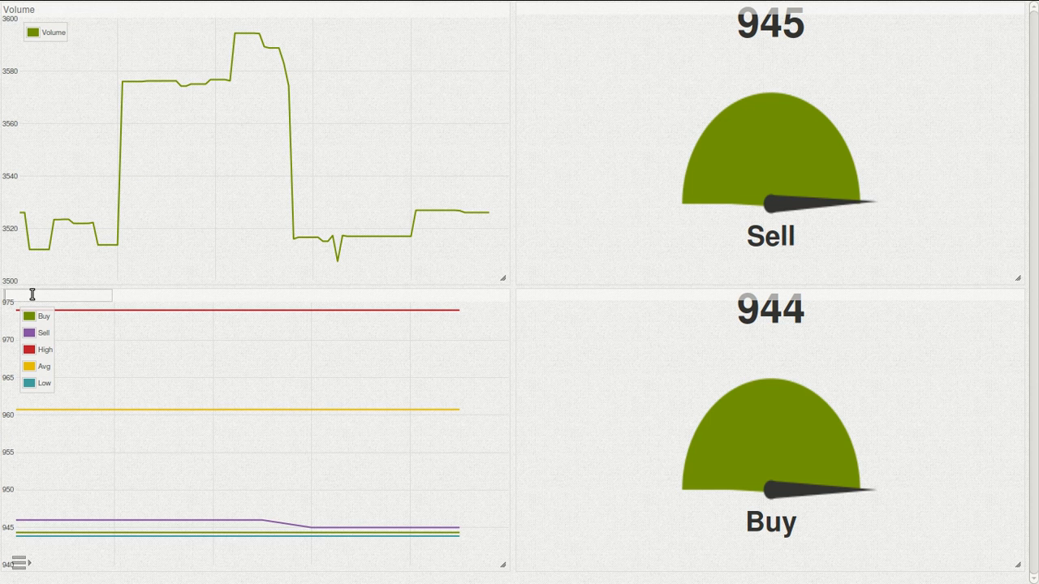
text(Prices)
key(Return)
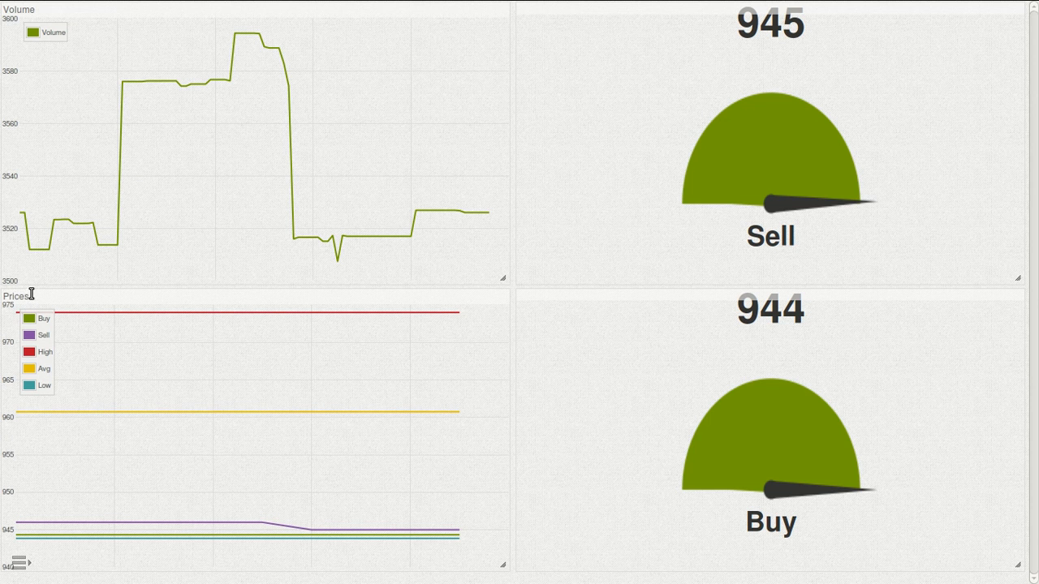
Step: Switch the Bitcoin MtGox dashboard to view mode from the sidebar
click(18, 563)
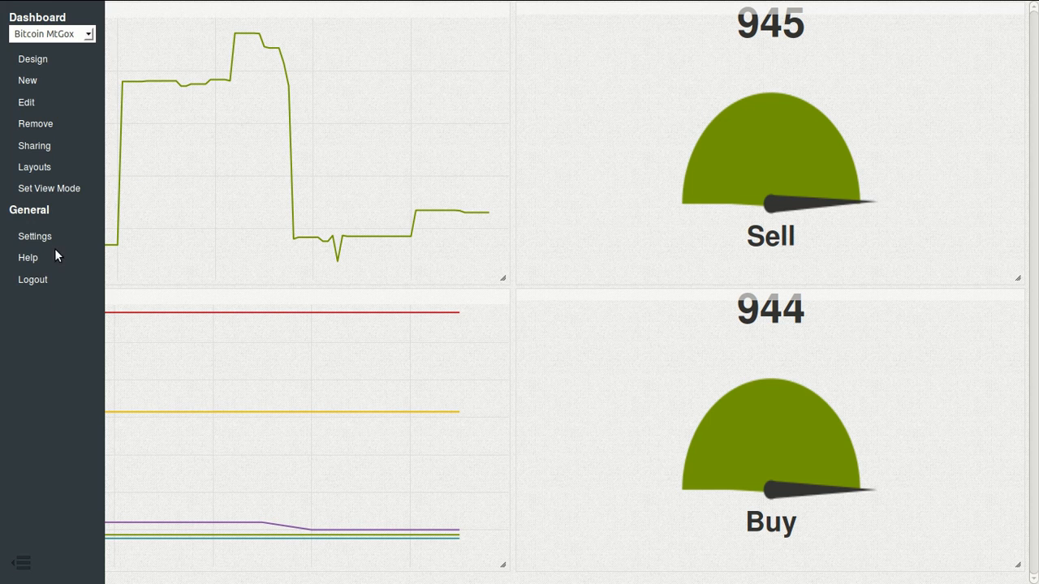
click(47, 191)
click(19, 560)
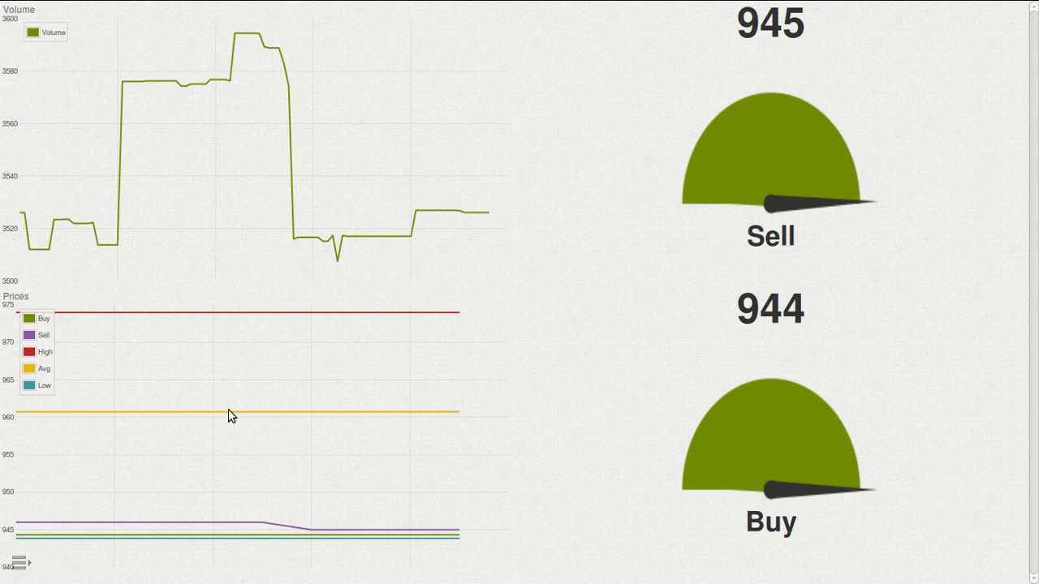
click(17, 563)
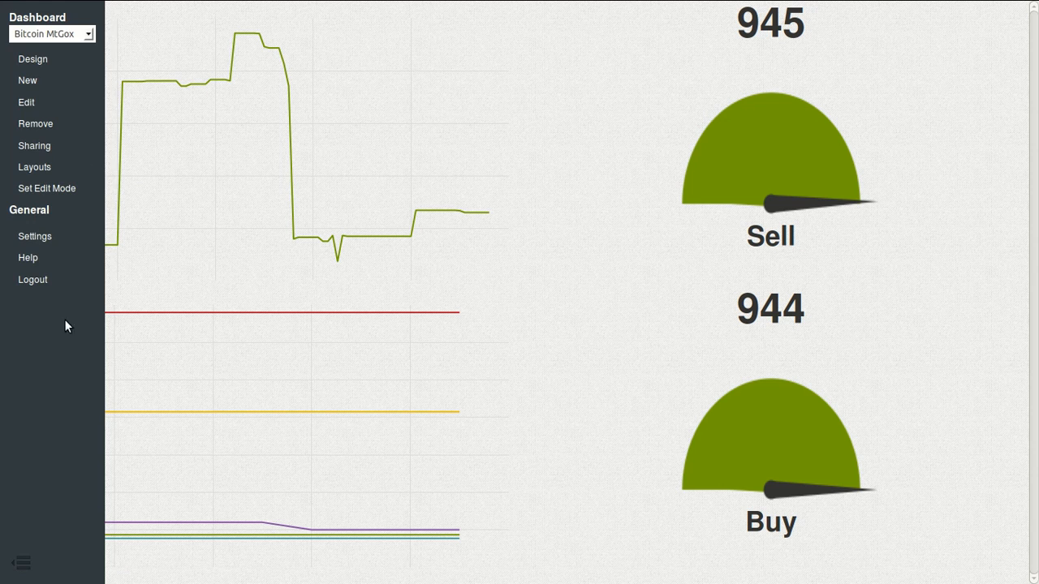
Step: In the design view, add a new widget below Widget 6 and name it Table
click(32, 59)
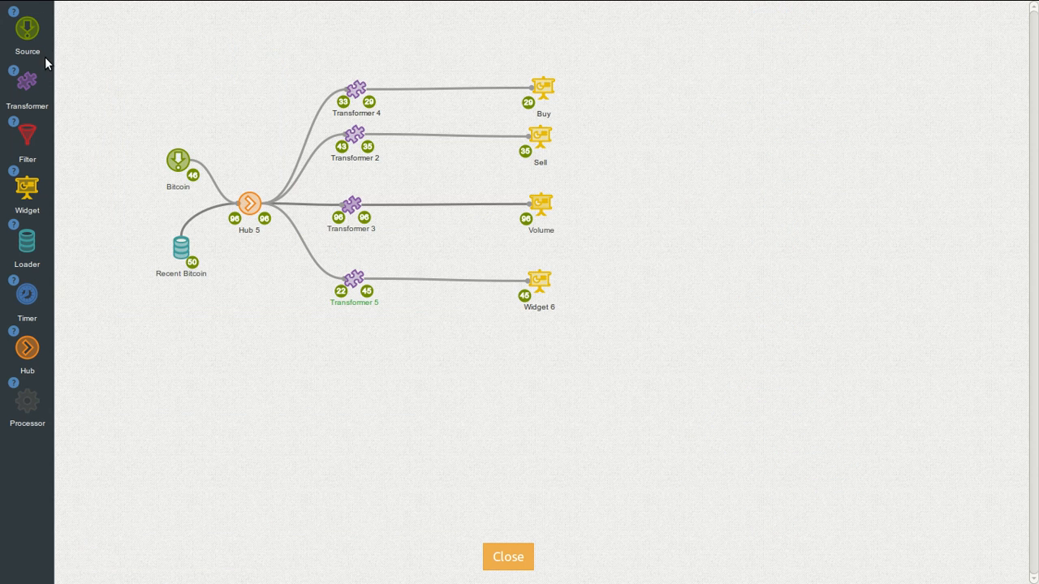
drag(35, 198, 544, 359)
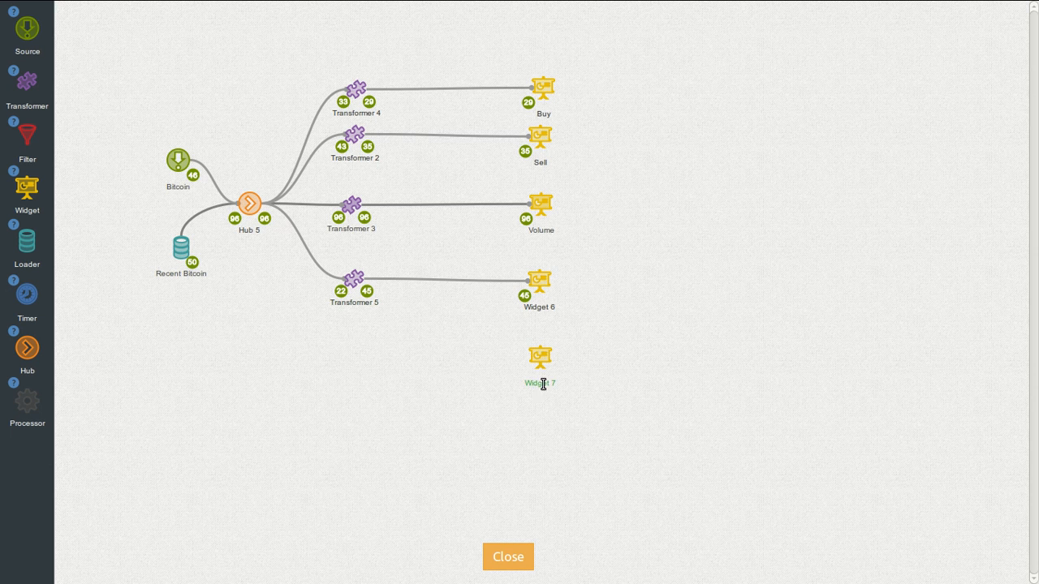
double_click(542, 382)
text(Ta)
key(Return)
Step: Set the Table widget's type to Table and accept its Name and Value columns
mouse_move(523, 348)
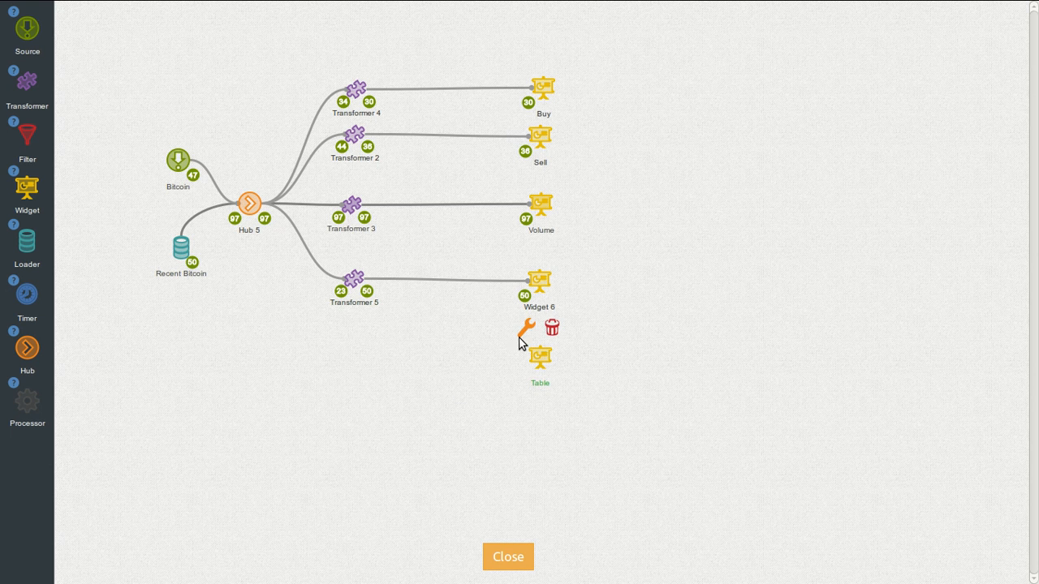
click(534, 331)
click(621, 207)
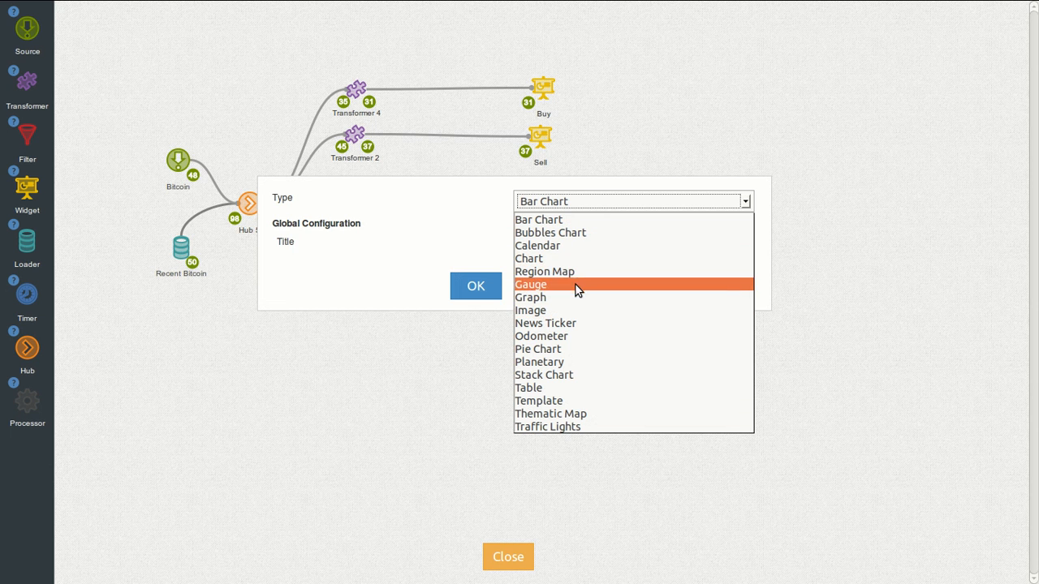
click(574, 389)
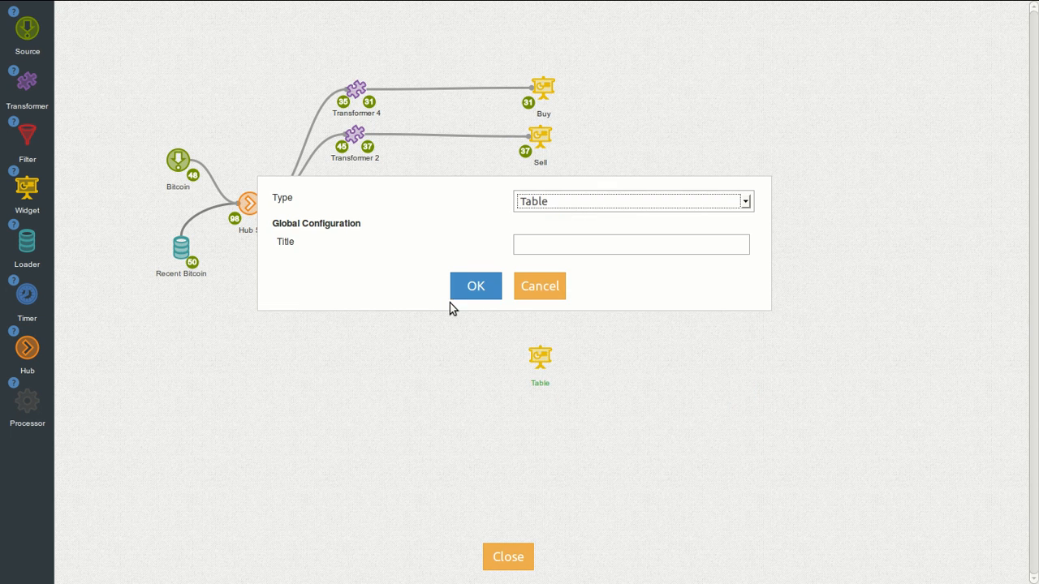
click(479, 290)
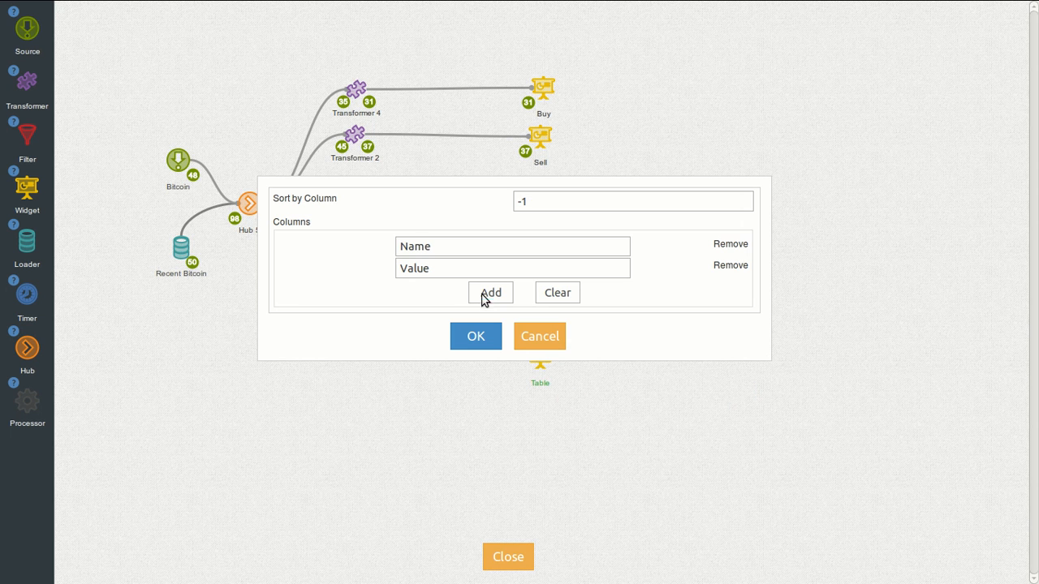
double_click(456, 248)
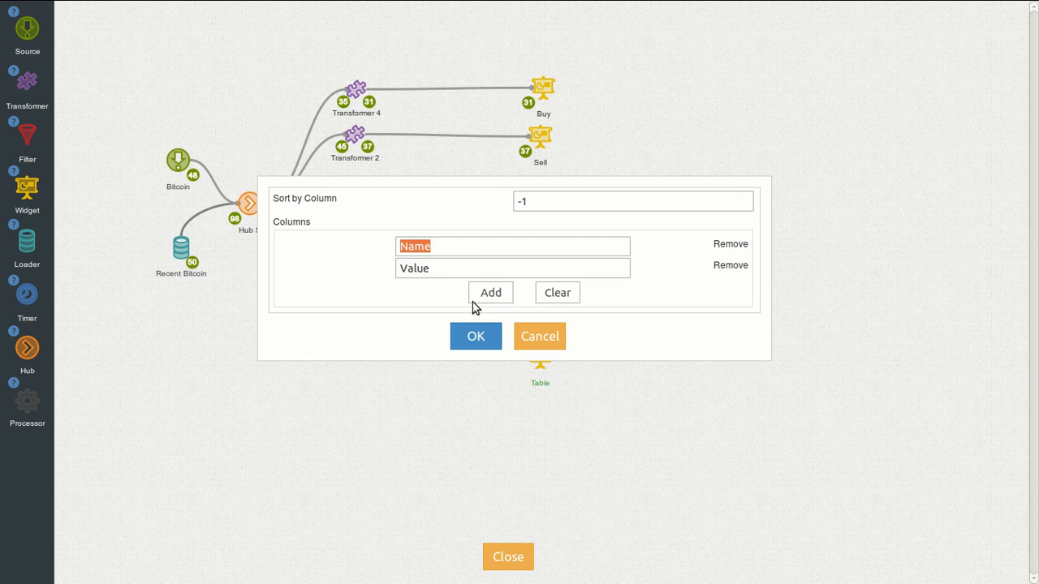
click(487, 344)
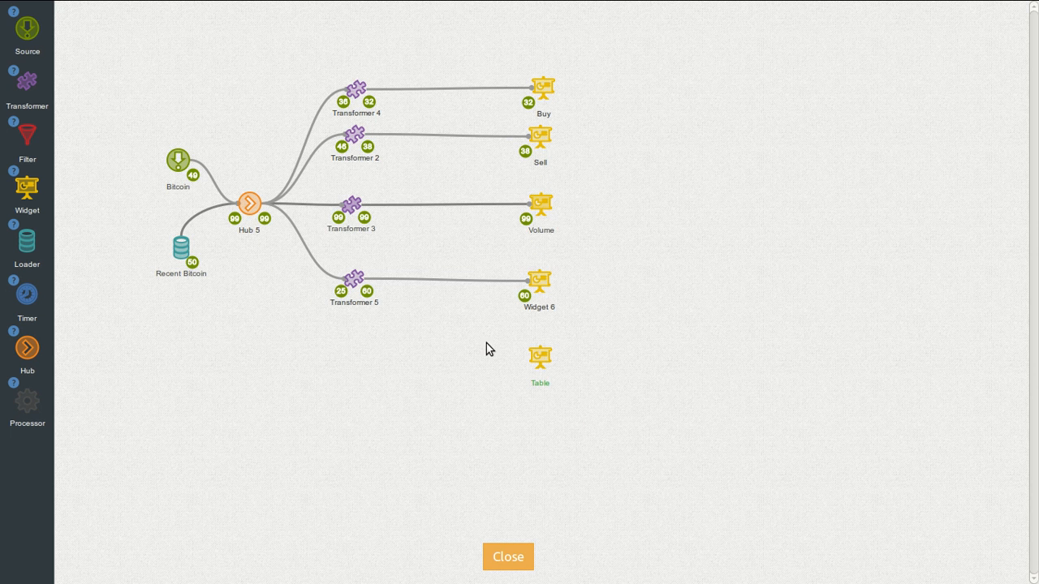
Step: Add Transformer 8 below Transformer 5 and connect Hub 5 to it
drag(27, 81, 353, 349)
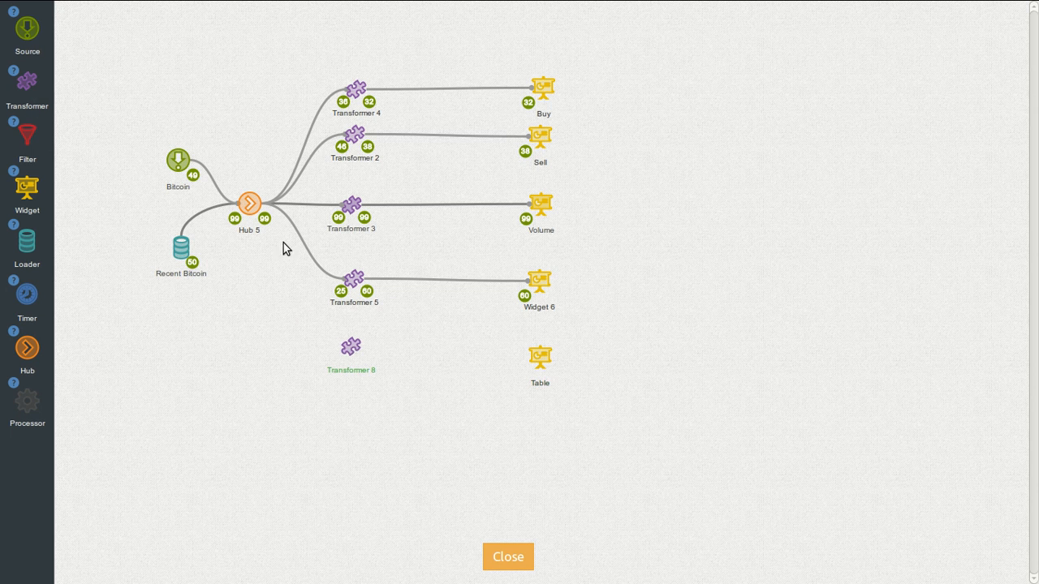
click(250, 203)
mouse_move(252, 183)
mouse_down()
mouse_move(349, 346)
mouse_move(547, 349)
mouse_move(540, 356)
mouse_up()
Step: Open Transformer 8's logic editor and expand the Widget Templates and Templates block categories
click(350, 341)
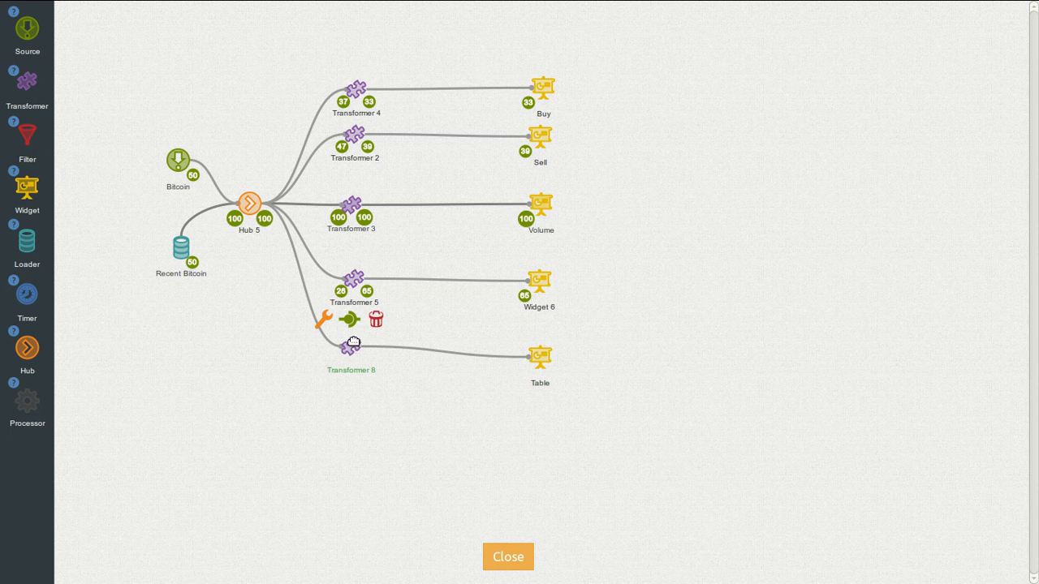
click(325, 321)
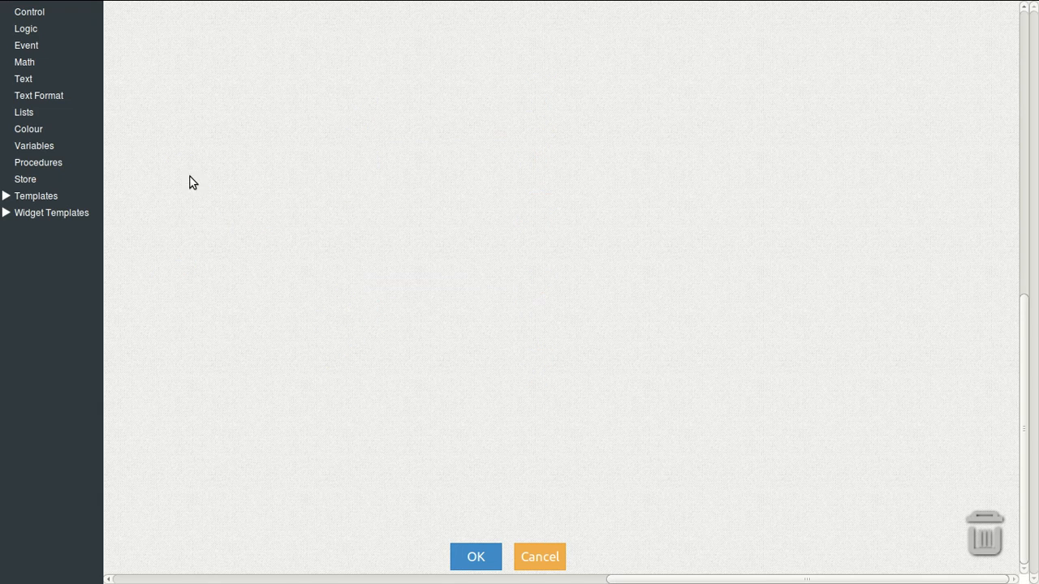
click(23, 213)
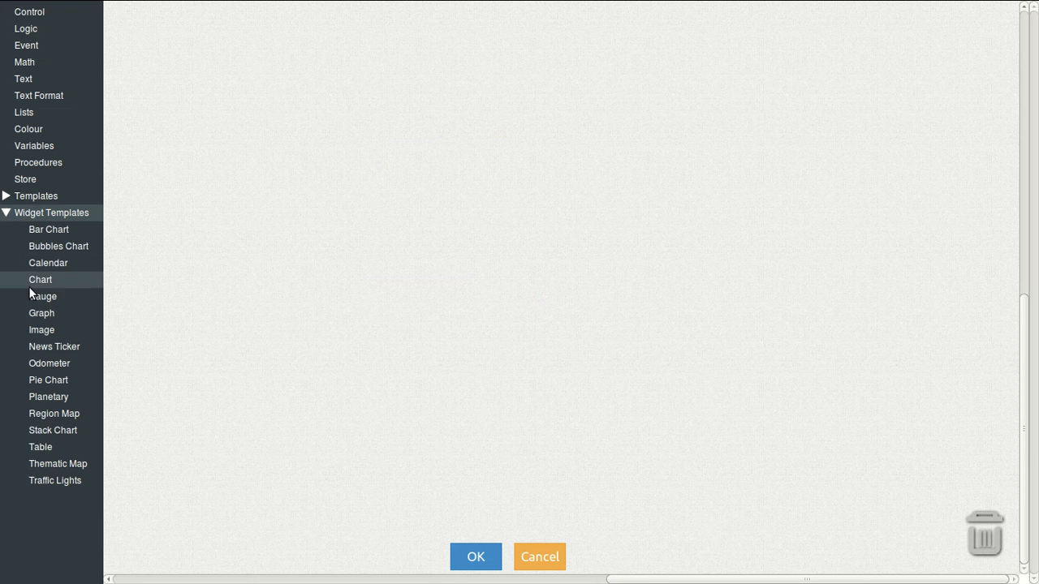
click(62, 447)
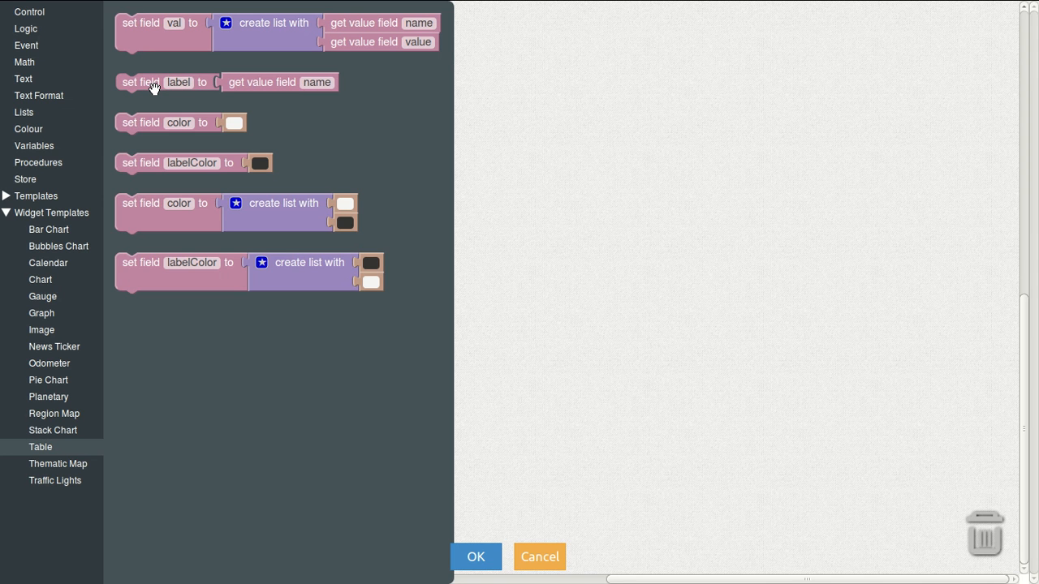
click(6, 197)
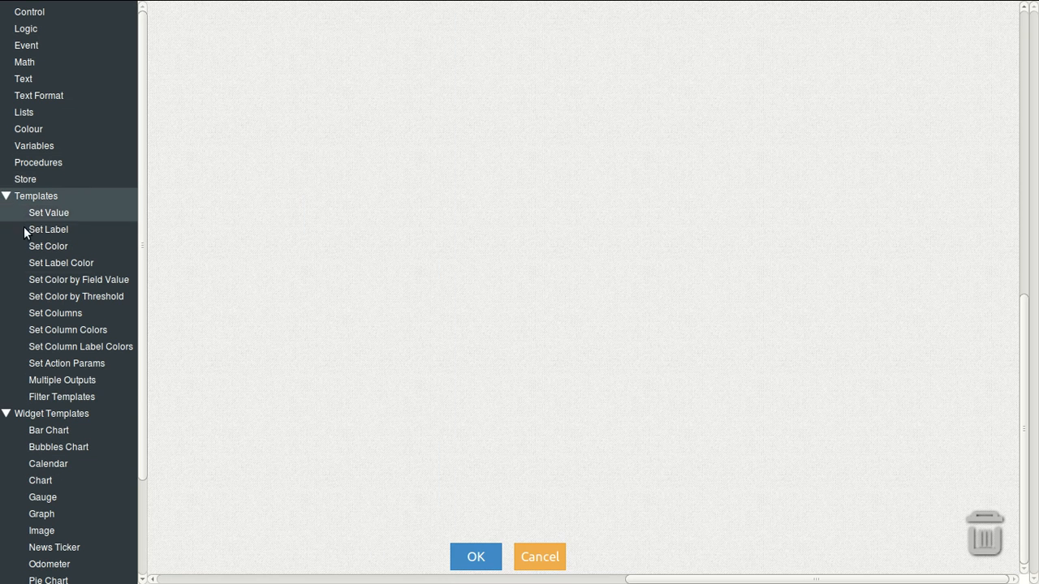
Step: Place the set field _output block, detach its label/val block, and add a five-item create list
click(69, 380)
drag(177, 231, 175, 230)
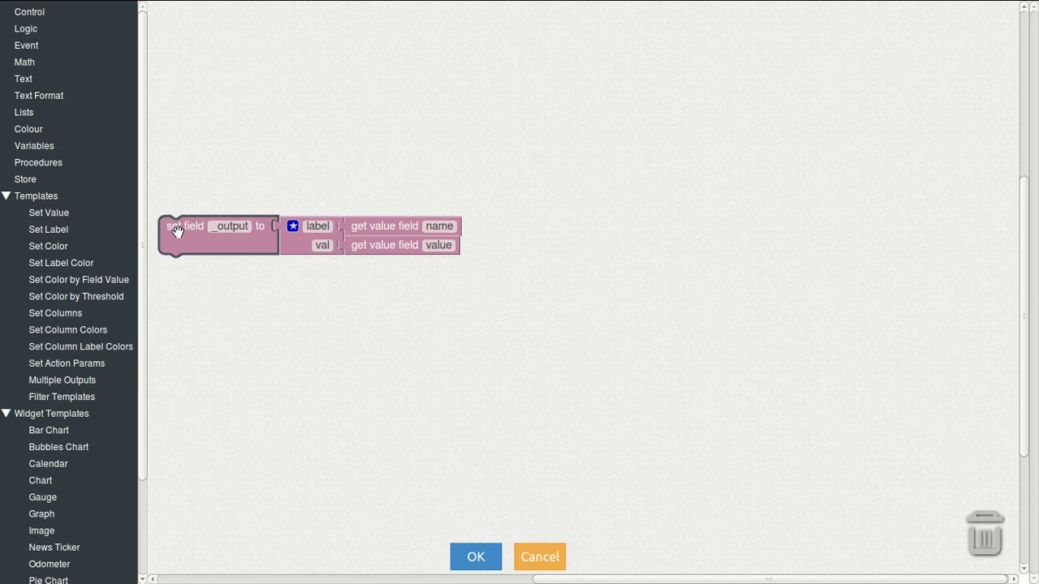
drag(293, 244, 418, 236)
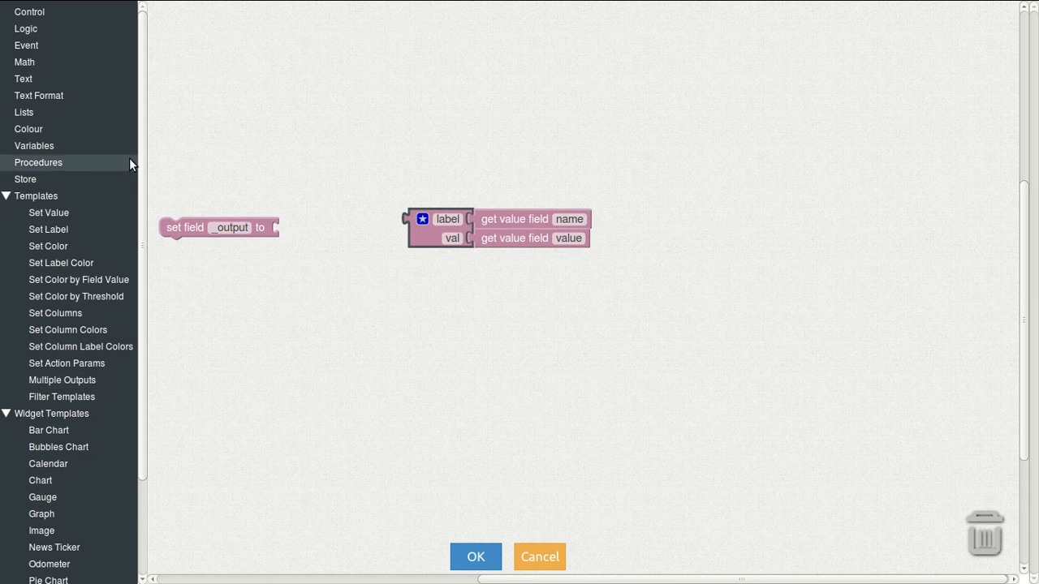
click(65, 113)
drag(164, 98, 297, 250)
click(294, 227)
drag(286, 102, 360, 188)
drag(275, 85, 369, 191)
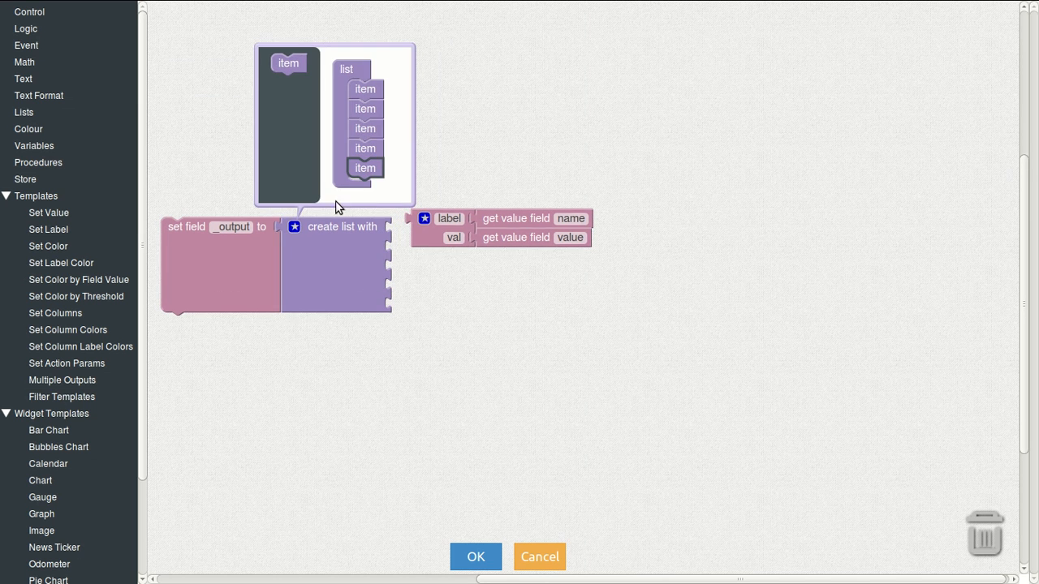
click(294, 227)
Step: Plug the label/val block into the first list slot and set its label text to 'buy'
drag(431, 246, 411, 252)
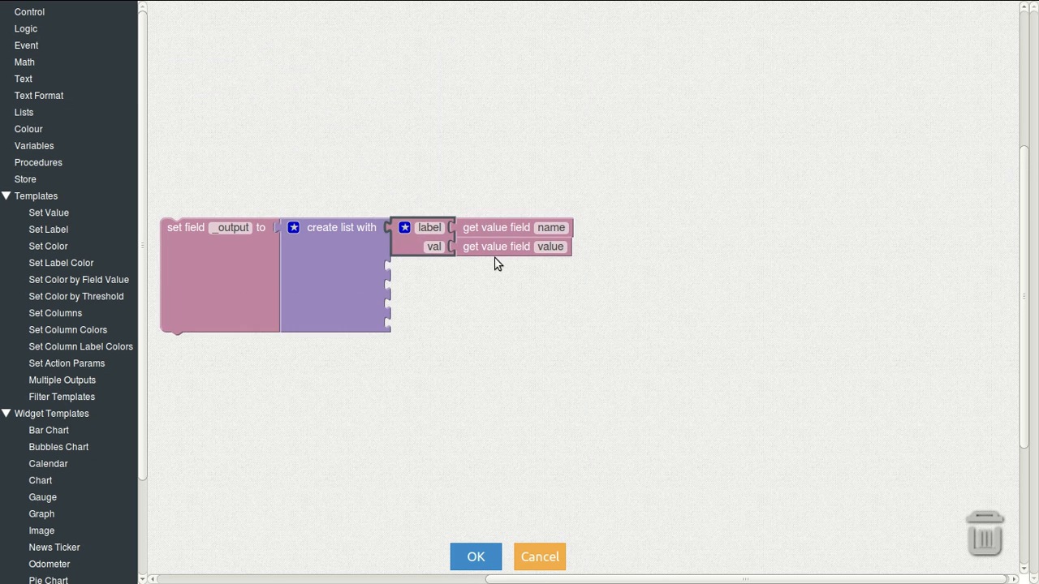
click(509, 230)
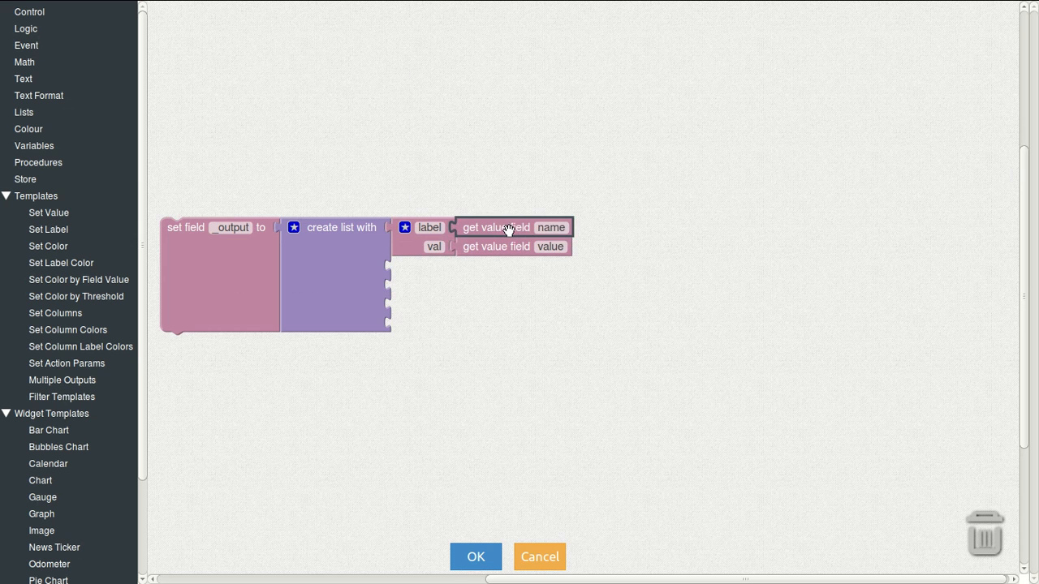
key(Delete)
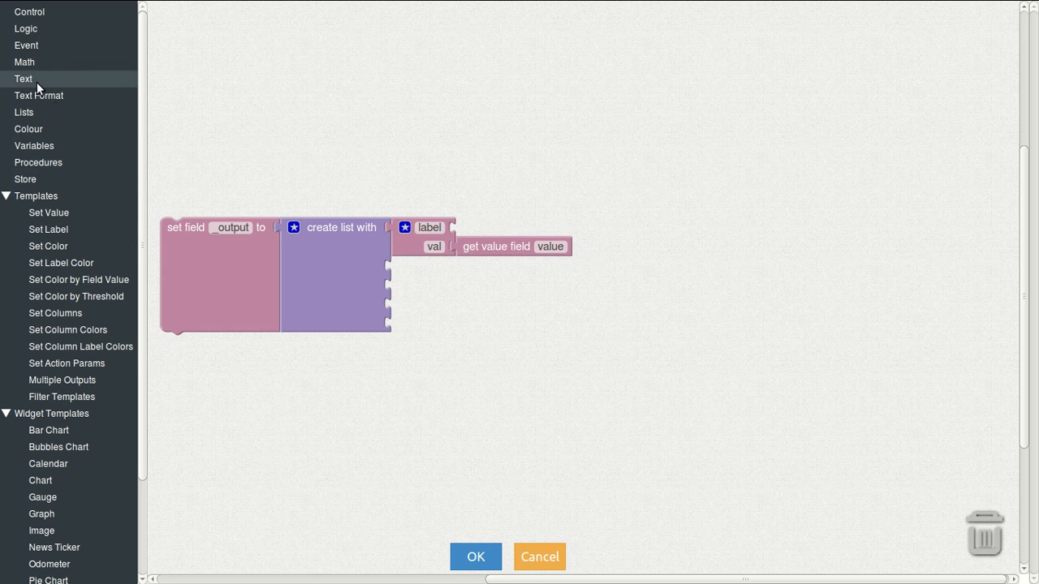
click(32, 79)
drag(167, 35, 475, 227)
click(486, 227)
text(buy)
key(Return)
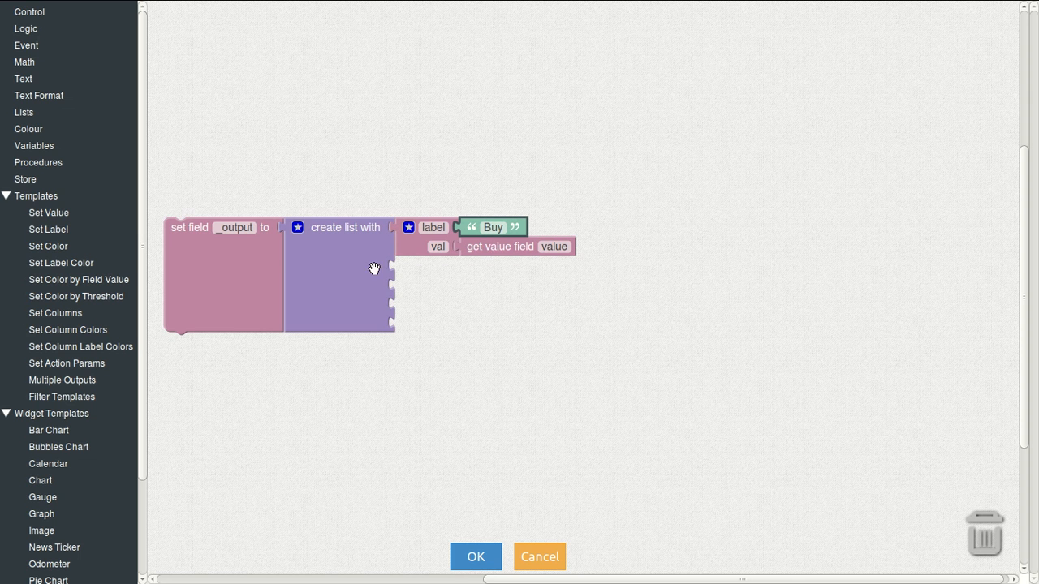
Step: Put a two-item create list block into the val input
click(39, 114)
drag(192, 79, 529, 258)
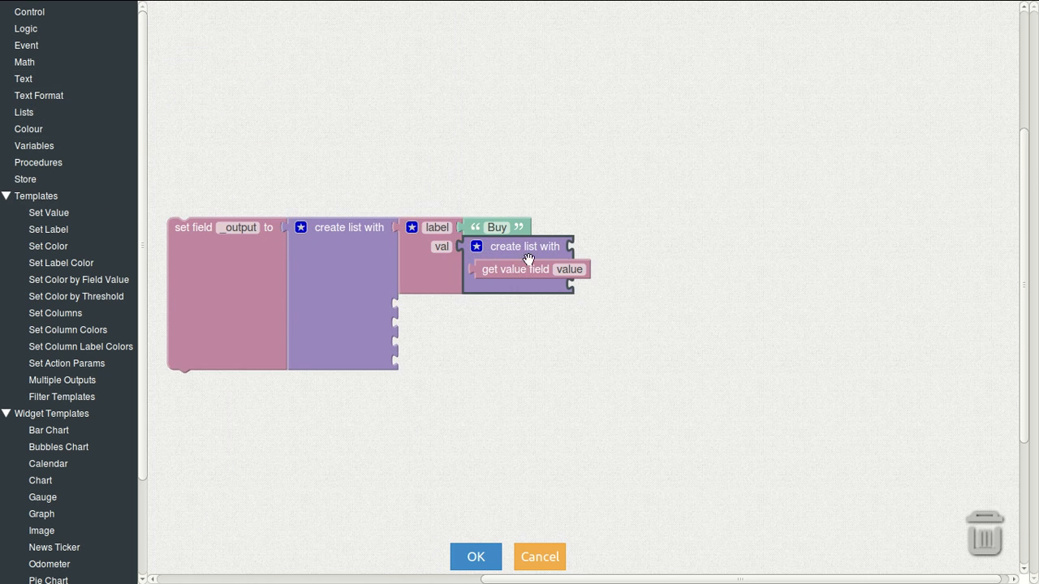
click(478, 247)
click(540, 187)
key(Delete)
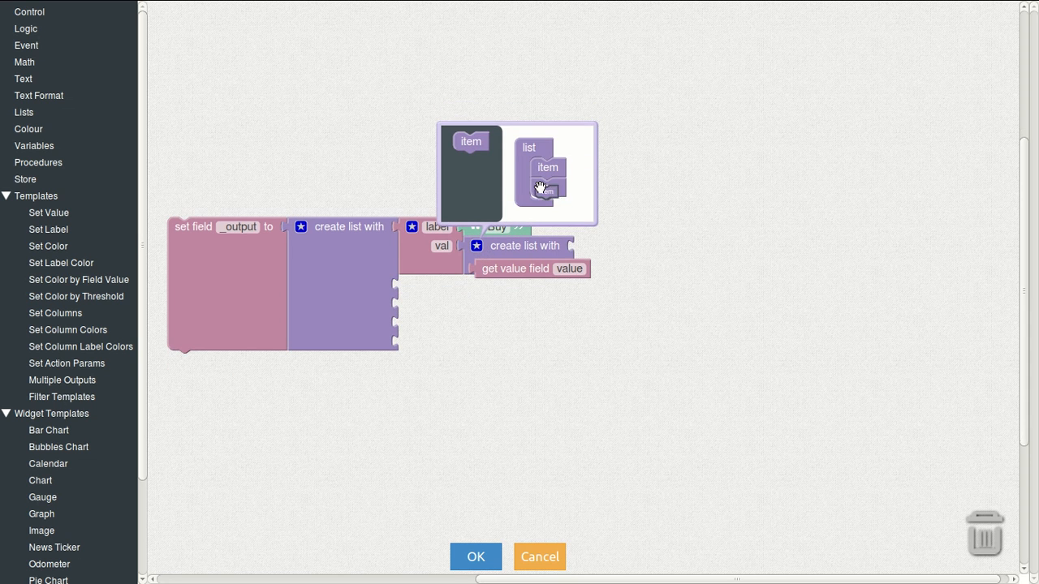
click(476, 250)
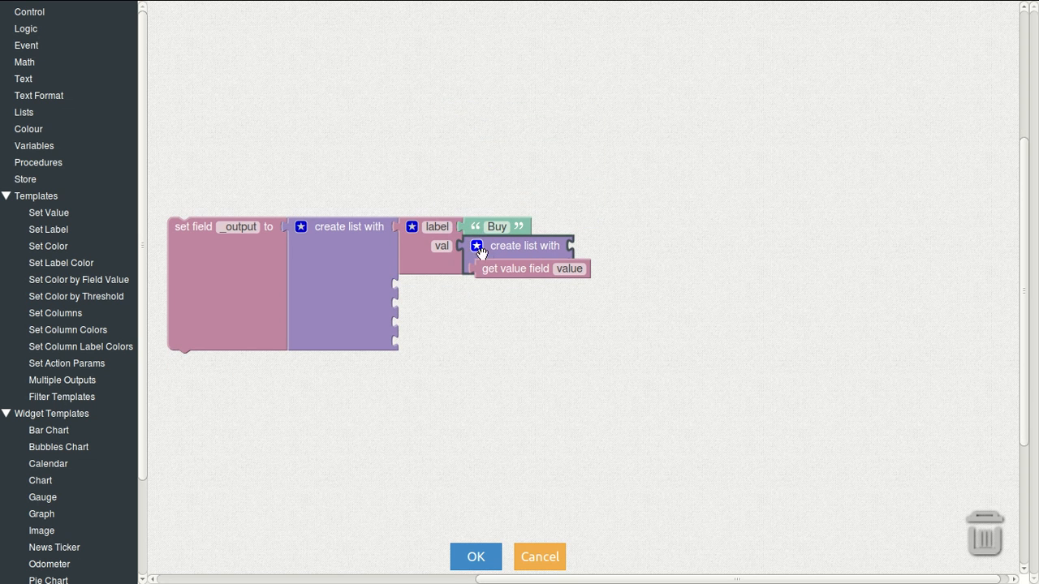
Step: Plug a get value field block into the inner list's second slot with path ticker.buy.short_value
drag(501, 272, 611, 271)
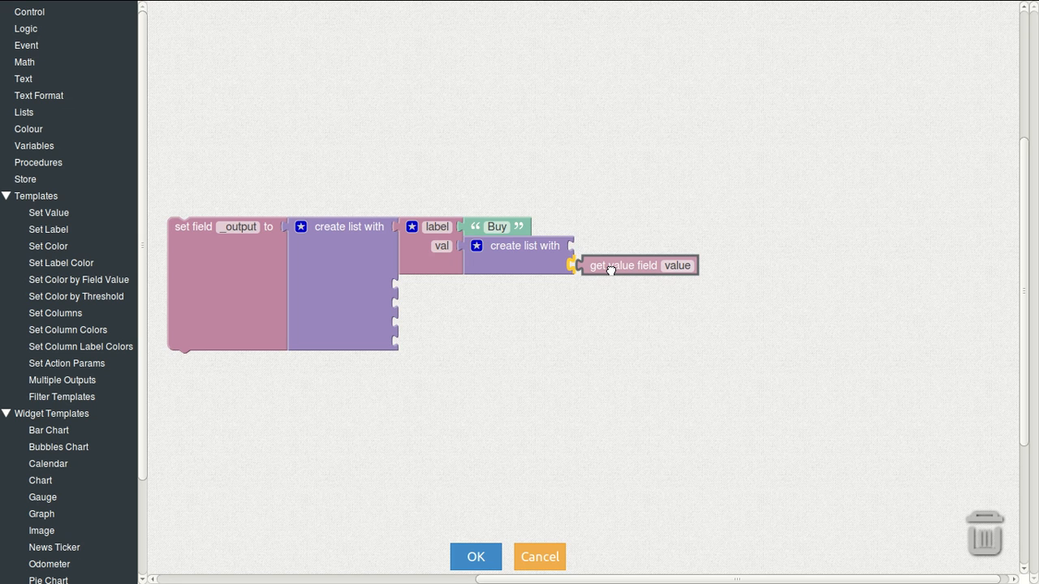
mouse_move(610, 270)
mouse_down()
mouse_move(626, 267)
mouse_move(603, 266)
mouse_up()
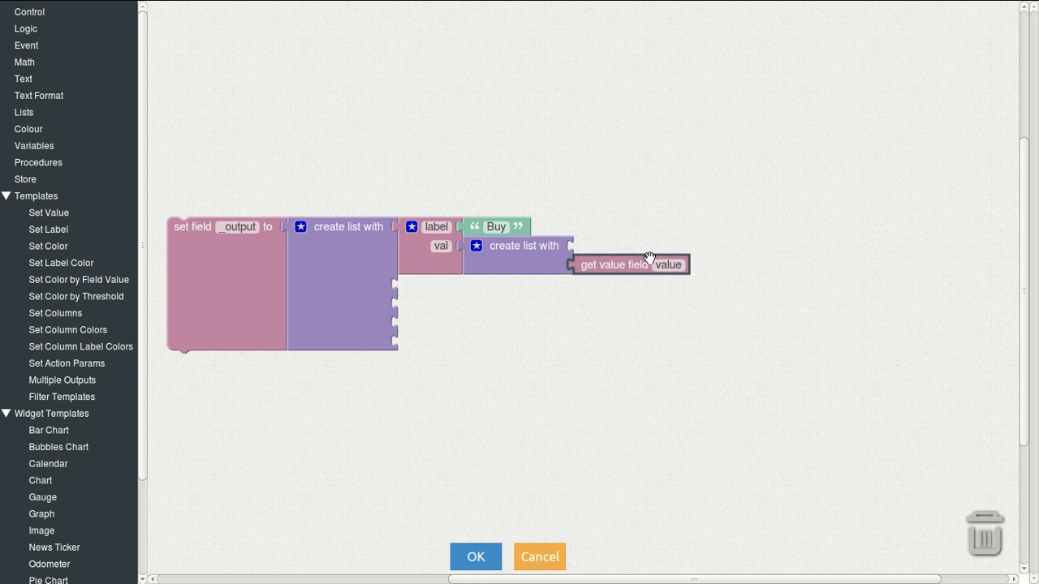
click(662, 264)
text(ticker)
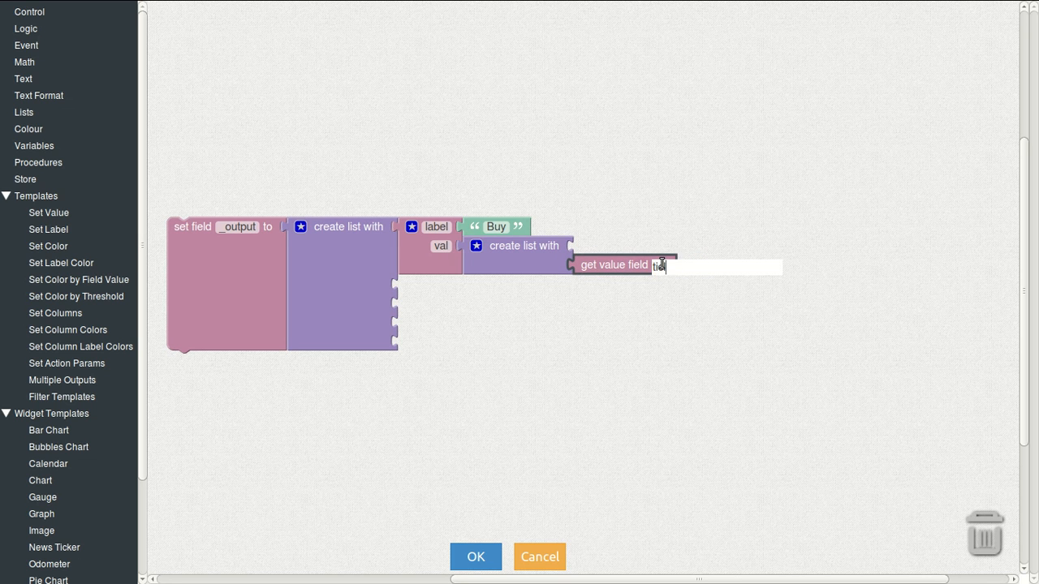
text(.buy.value)
key(BackSpace)
key(BackSpace)
key(BackSpace)
key(BackSpace)
key(BackSpace)
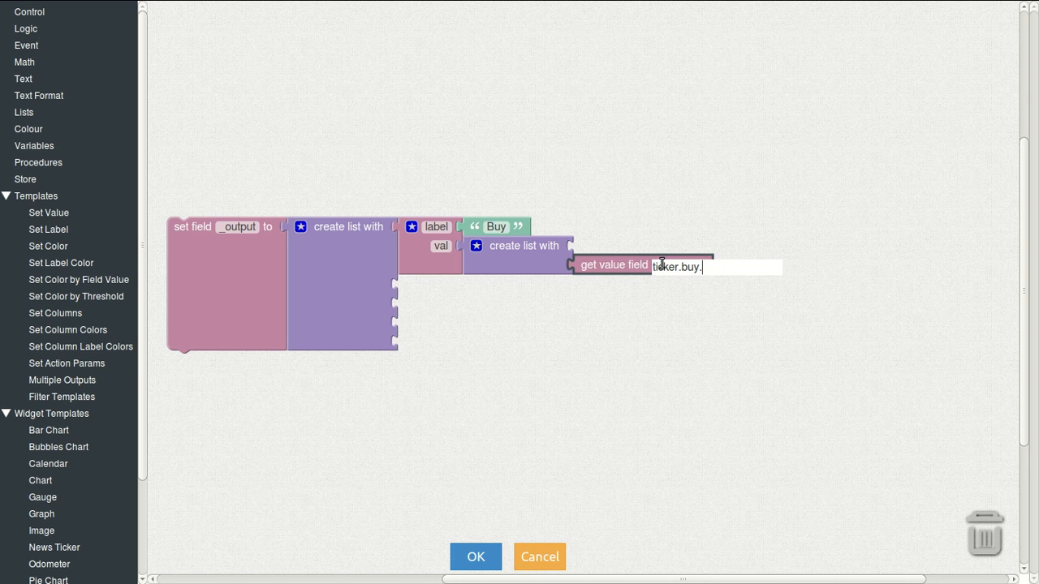
text(short_v)
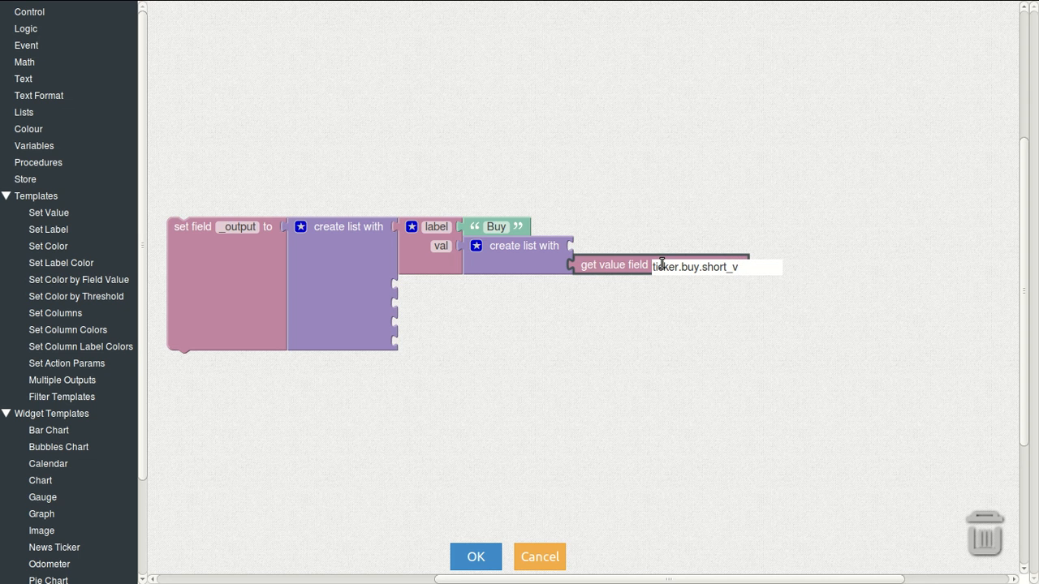
text(alue)
key(Return)
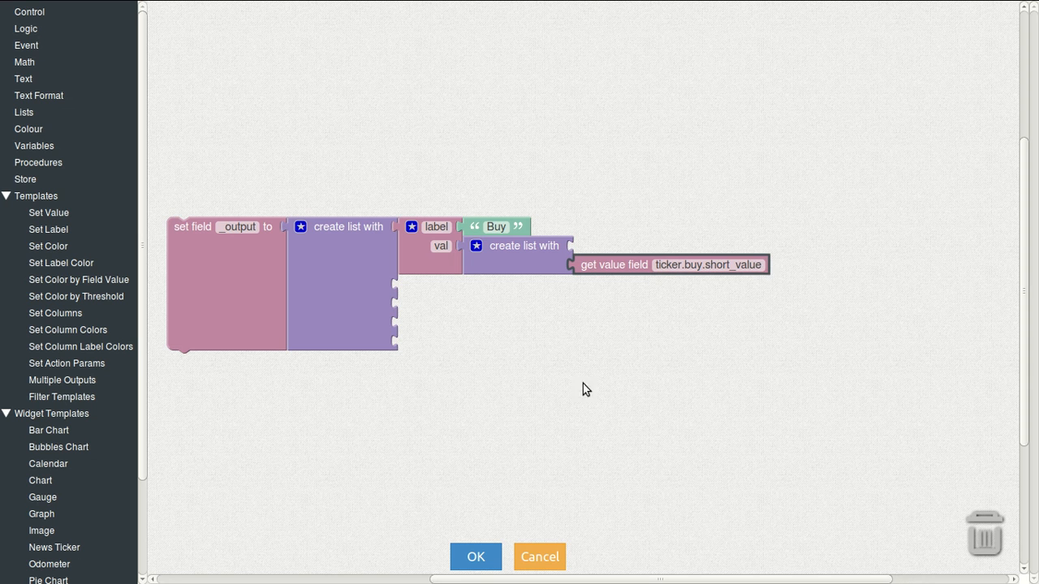
Step: Duplicate the Buy text into the inner list's first slot and save the transformer code
click(472, 222)
key(ctrl+c)
key(ctrl+v)
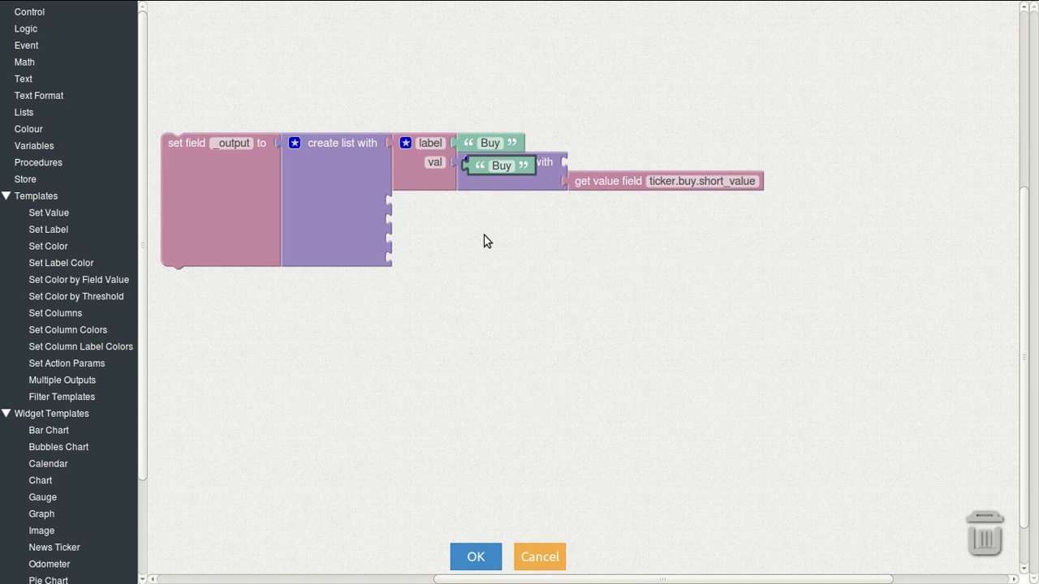
drag(481, 169, 582, 164)
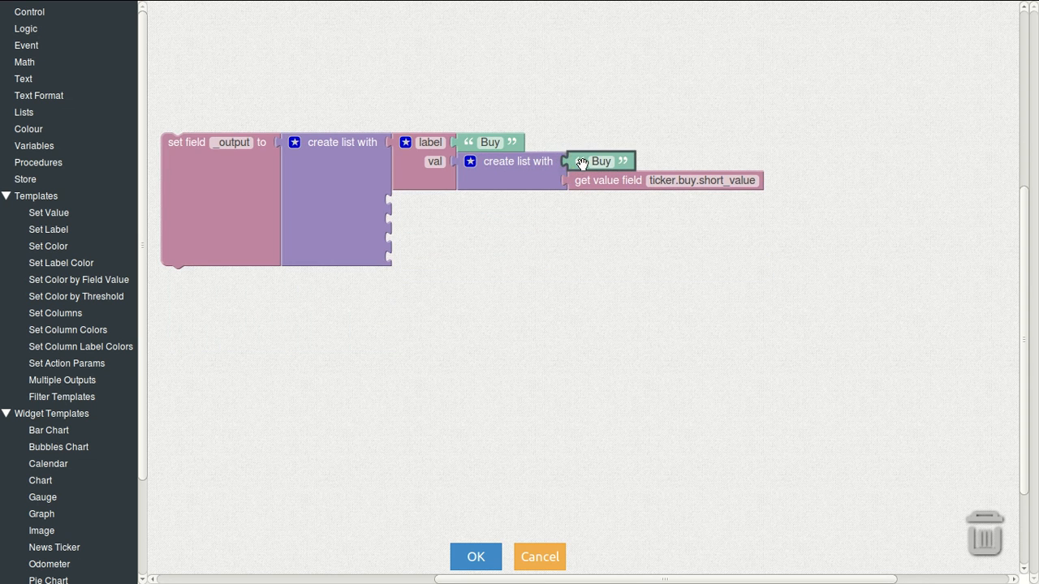
click(472, 557)
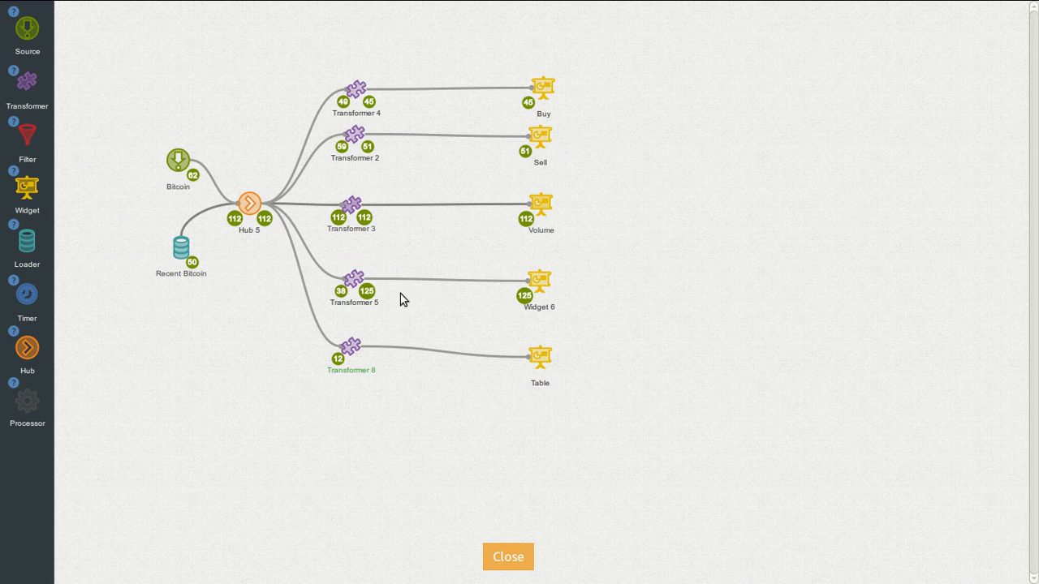
Step: Inspect the ticker data arriving at Transformer 3, then reopen Transformer 8's block editor
click(338, 217)
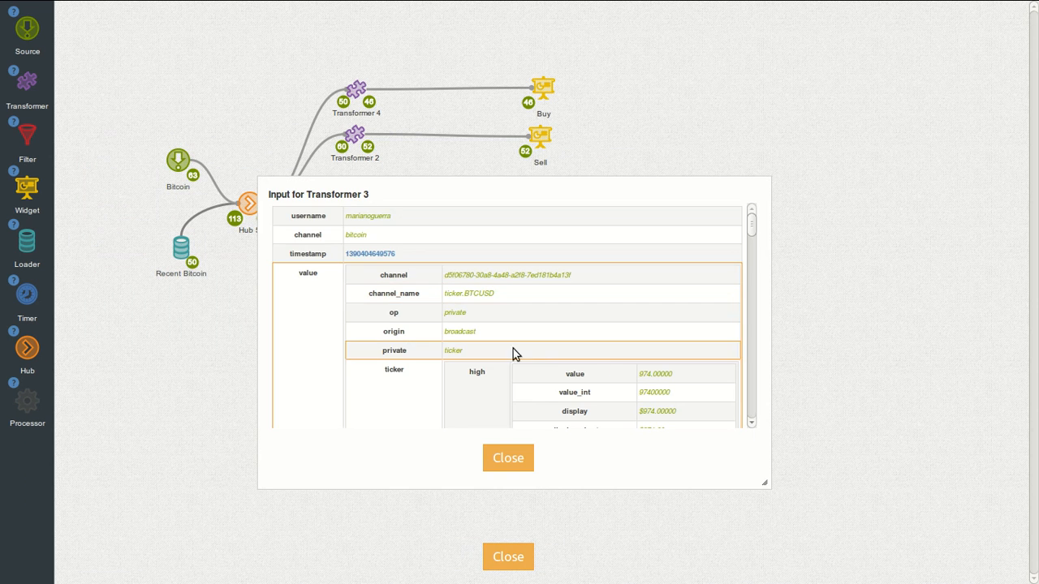
scroll(528, 327, down, 1)
scroll(568, 325, down, 1)
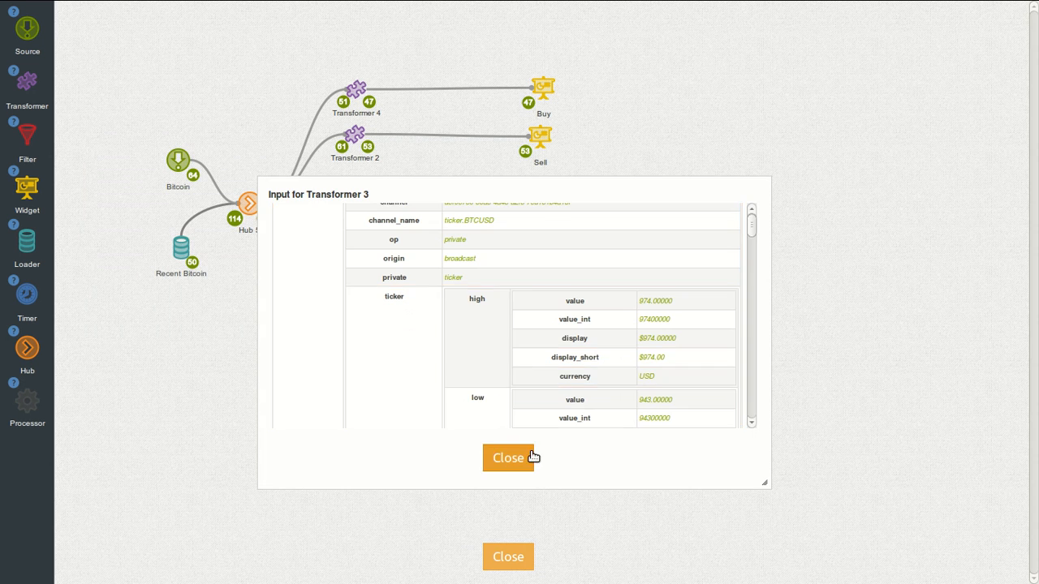
click(531, 458)
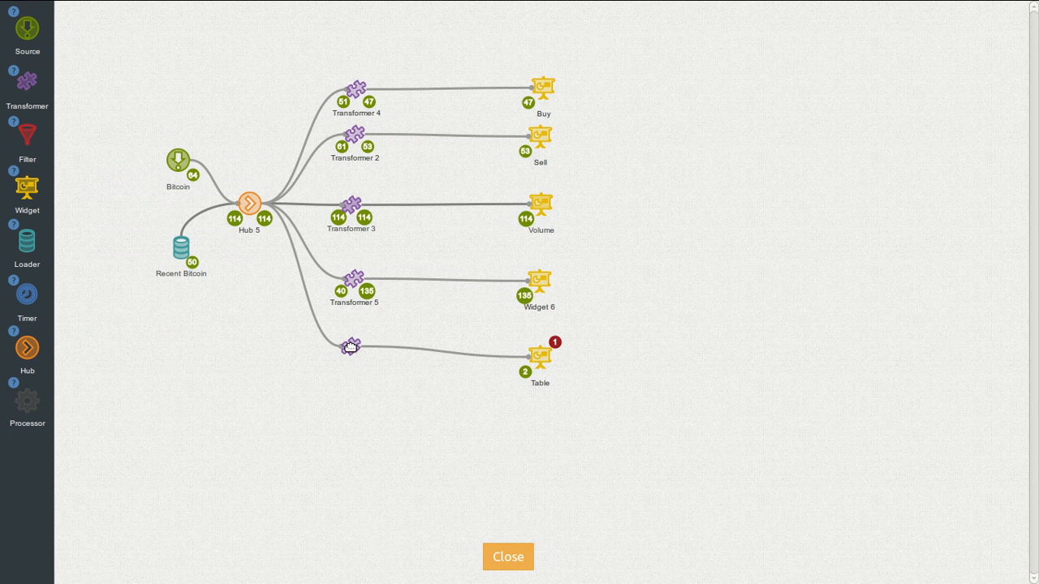
mouse_move(350, 347)
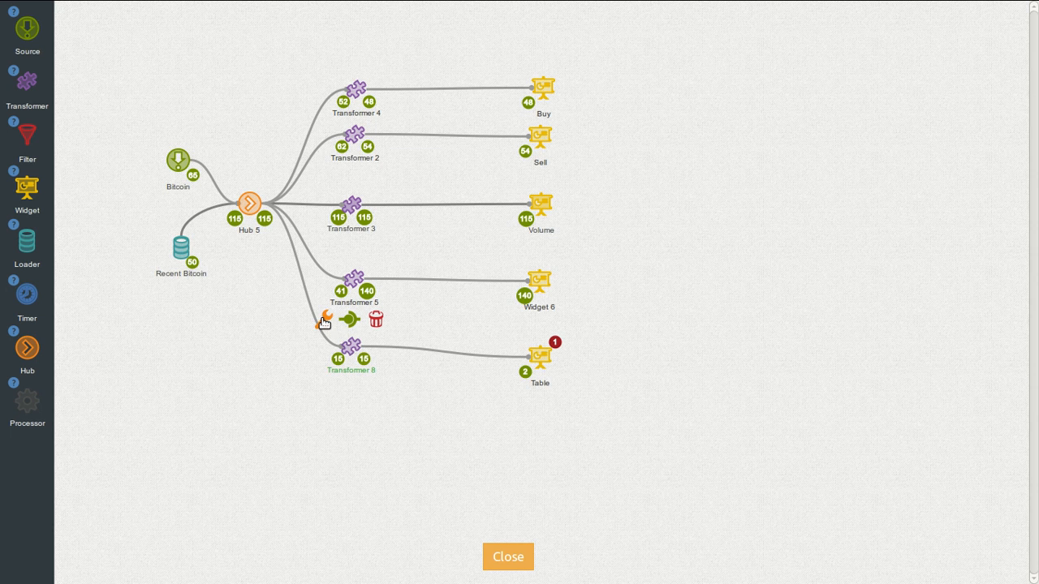
click(324, 318)
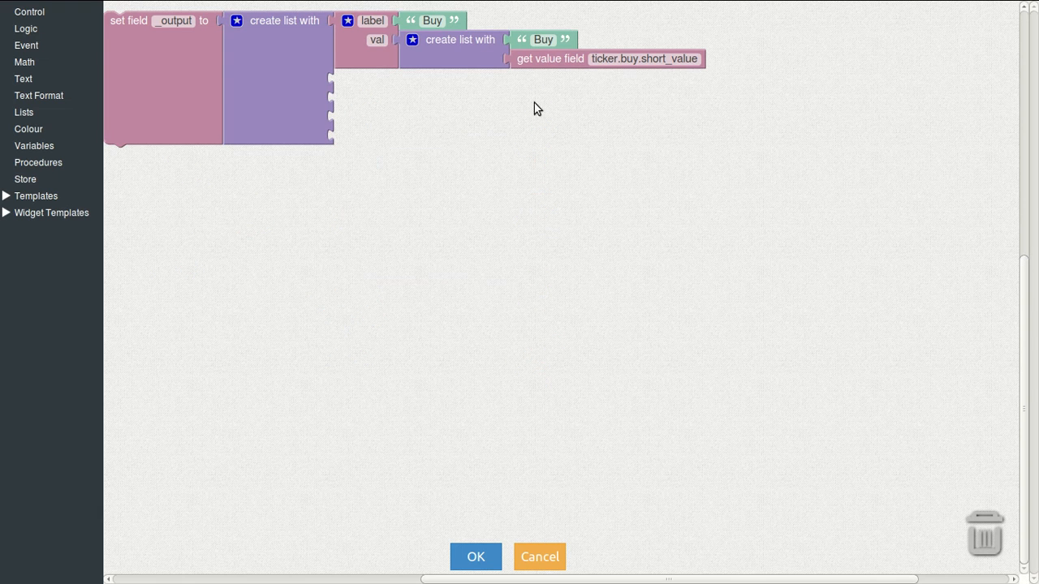
Step: Change the Buy entry's field path to ticker.buy.display_short
click(640, 58)
drag(640, 62, 698, 67)
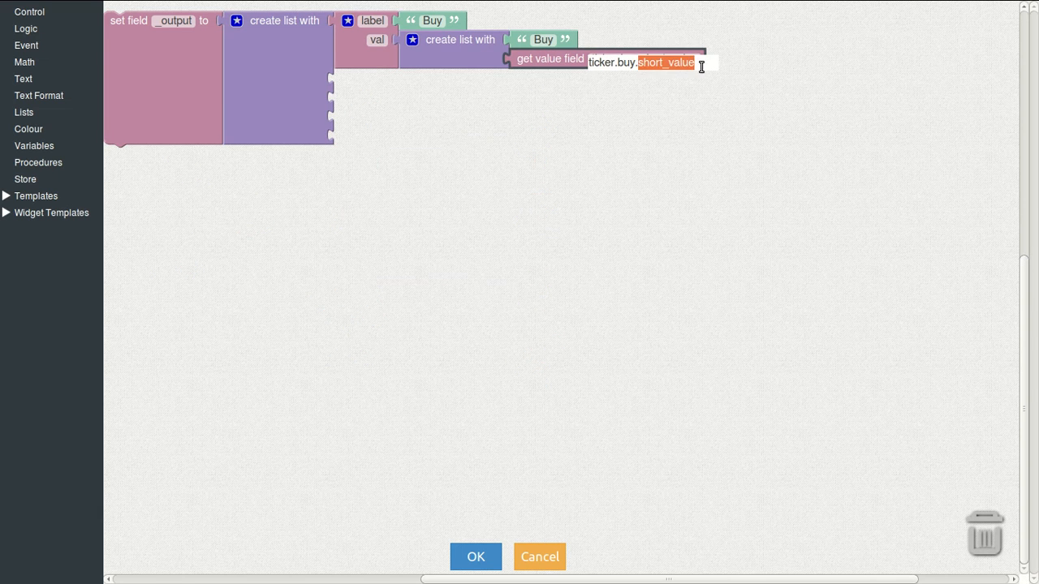
text(display_sh)
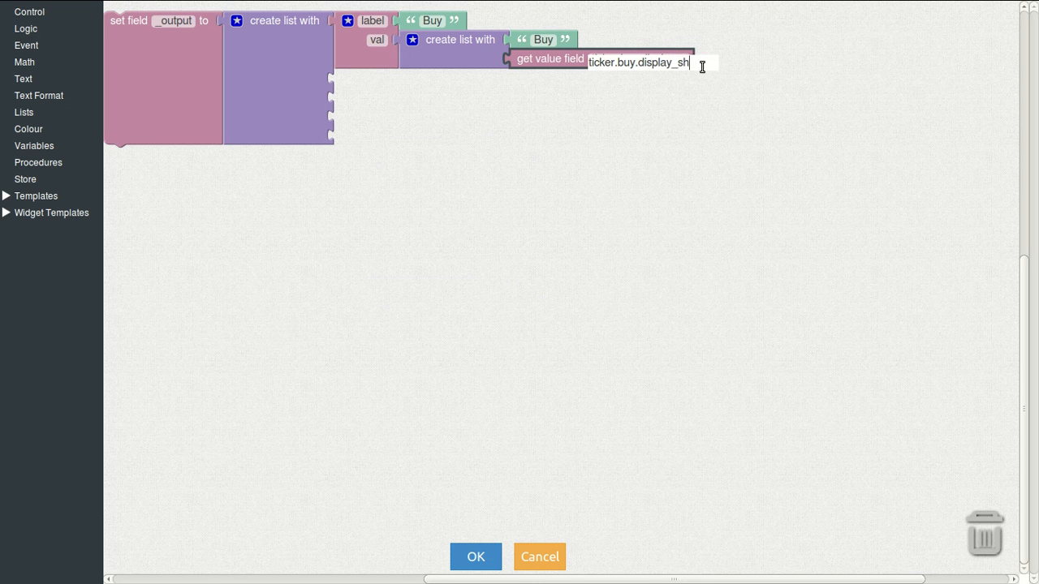
text(ort)
key(Return)
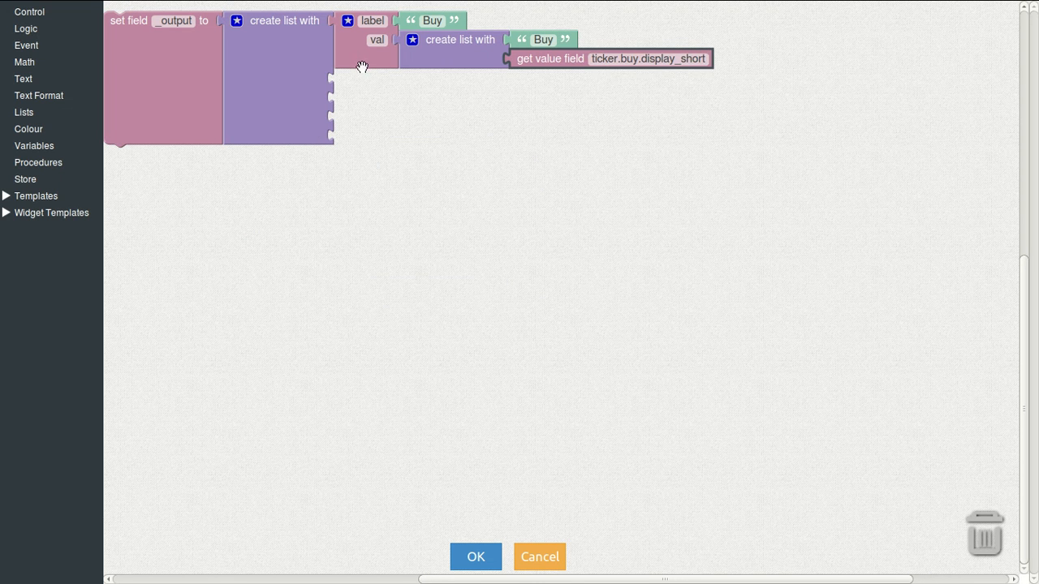
Step: Copy the Buy label/val entry into the remaining list slots
click(362, 65)
key(ctrl+c)
key(ctrl+v)
key(ctrl+v)
key(ctrl+v)
key(ctrl+v)
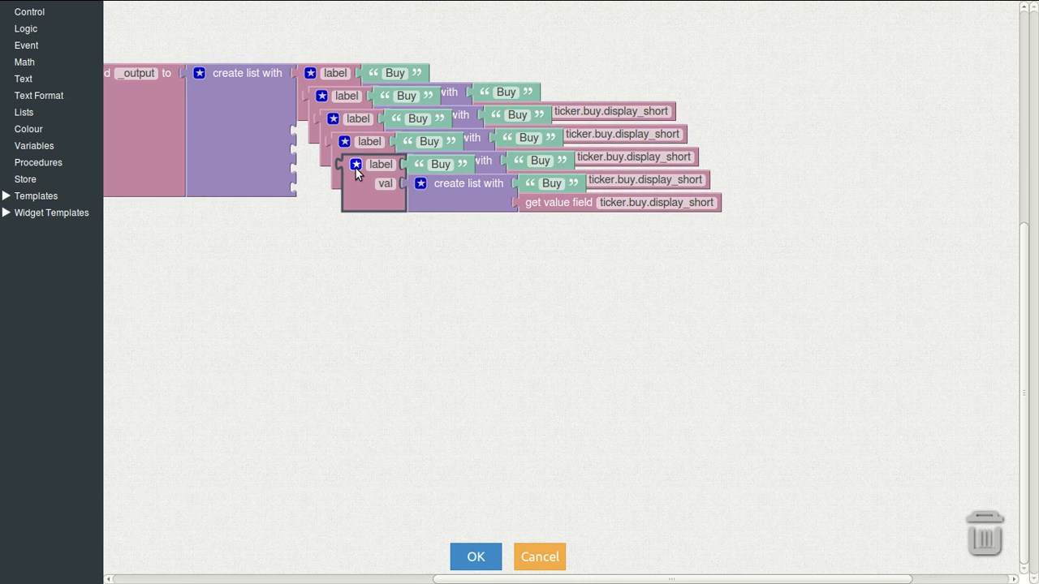
drag(316, 110, 305, 231)
drag(371, 203, 343, 288)
drag(360, 185, 323, 281)
Step: Make the second row Sell, with caption Sell and field ticker.sell.display_short
click(394, 134)
text(Sell)
key(Return)
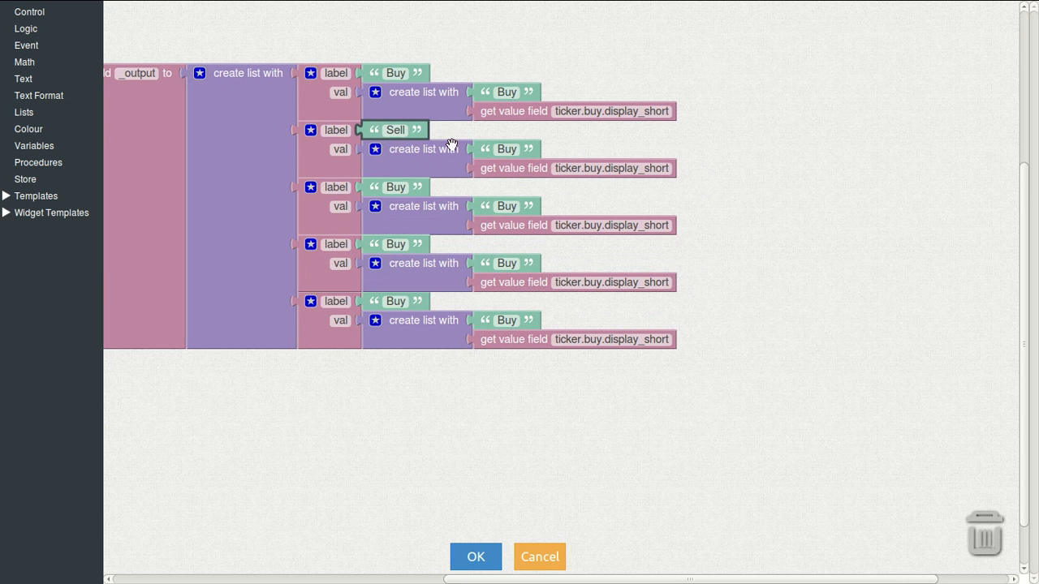
click(501, 148)
text(Sell)
click(598, 168)
click(580, 172)
drag(580, 172, 595, 174)
text(sell)
key(Return)
Step: Make the third row High, with caption High and field ticker.high.display_short
click(386, 191)
text(High)
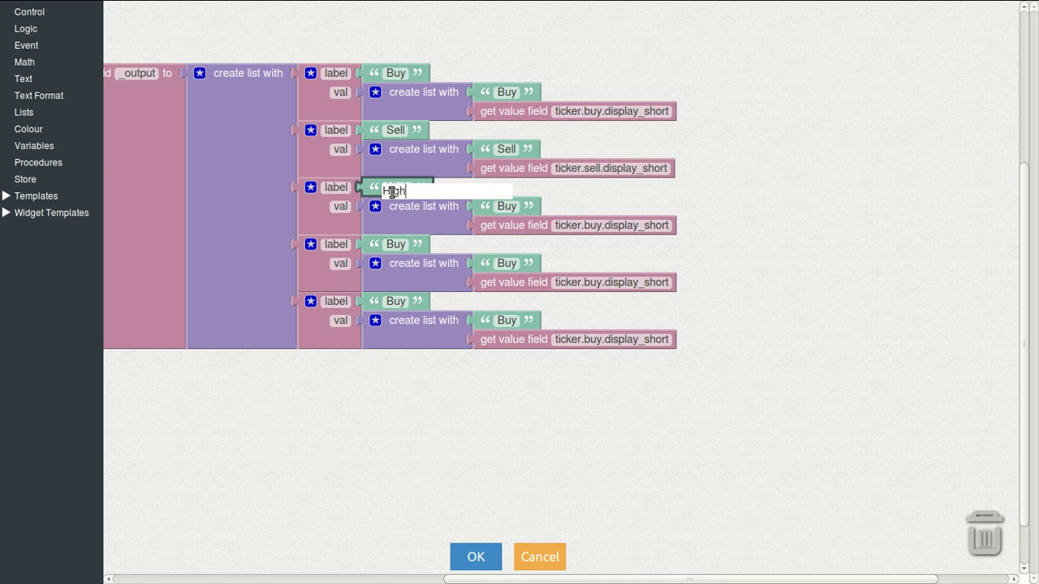
key(Return)
click(392, 192)
click(504, 206)
text(High)
click(602, 227)
click(603, 227)
double_click(596, 229)
text(high)
key(Return)
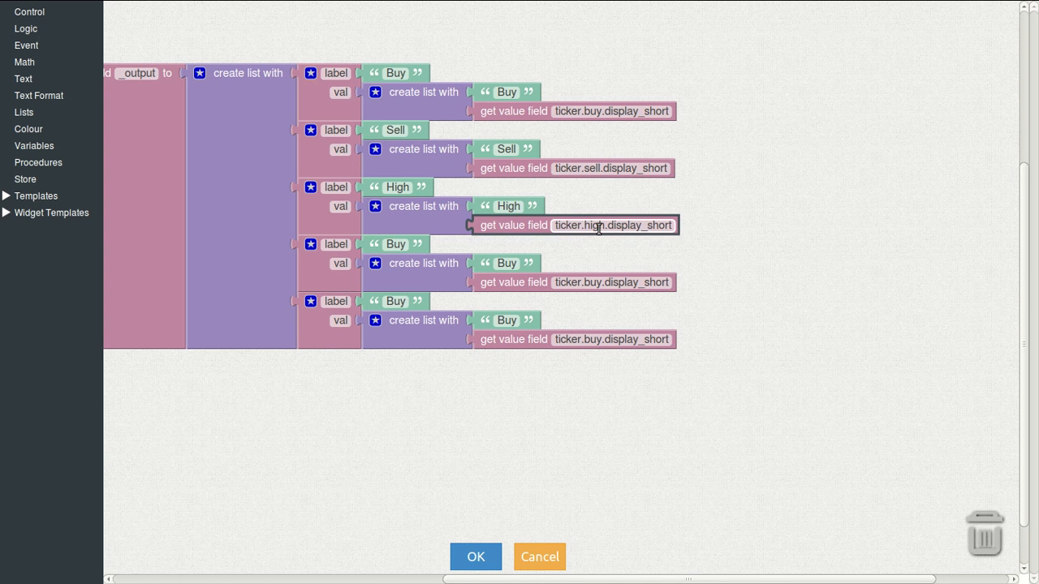
Step: Make the fourth row Avg, with caption Avg and field ticker.avg.display_short
click(404, 245)
text(Avg)
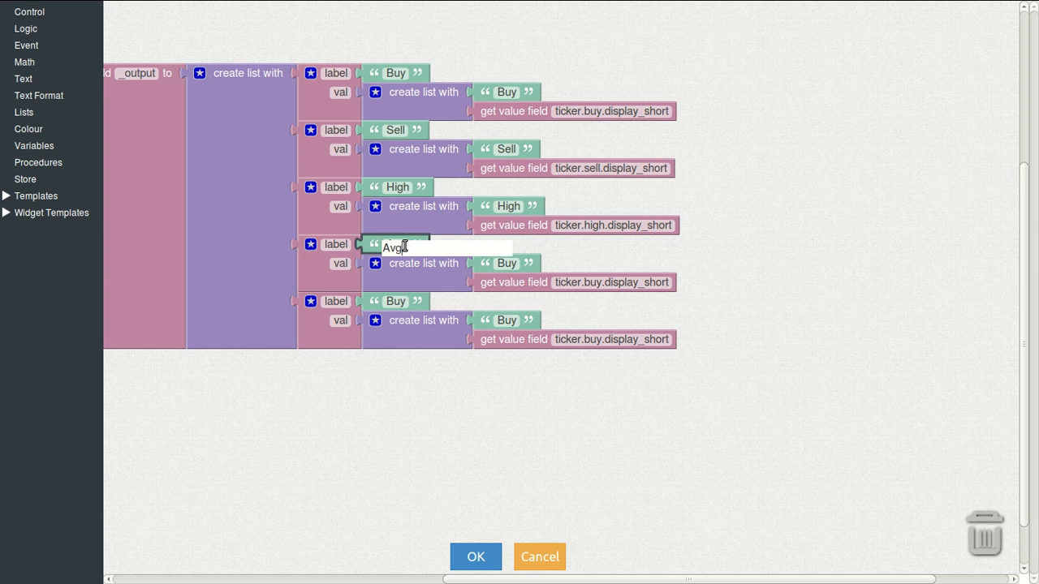
key(Return)
click(503, 264)
text(Avg)
key(Return)
click(584, 286)
drag(579, 286, 597, 288)
text(avg)
key(Return)
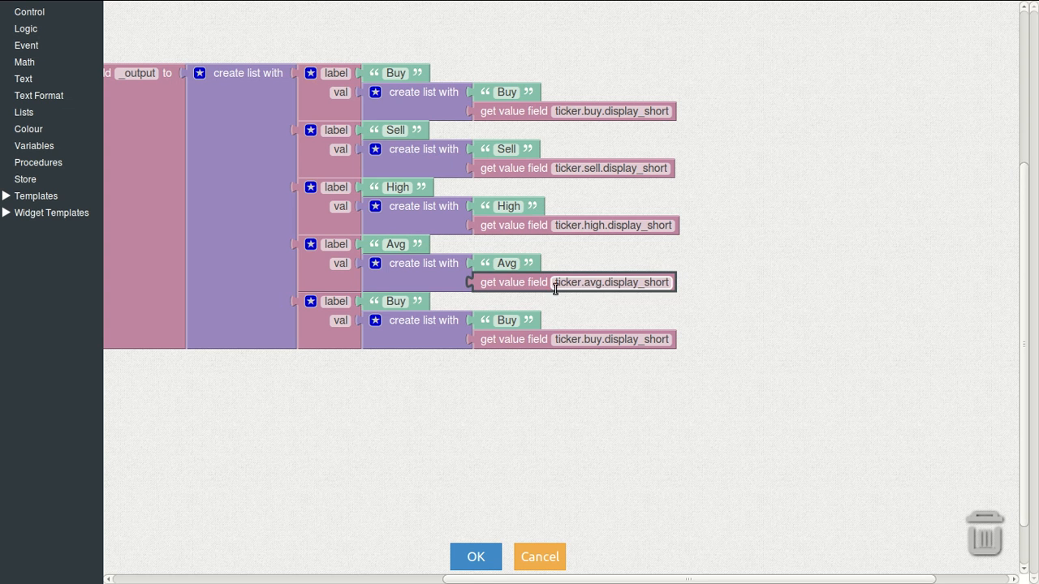
Step: Make the fifth row Low with field ticker.low.display_short, and save the block changes
click(403, 309)
text(Low)
key(Return)
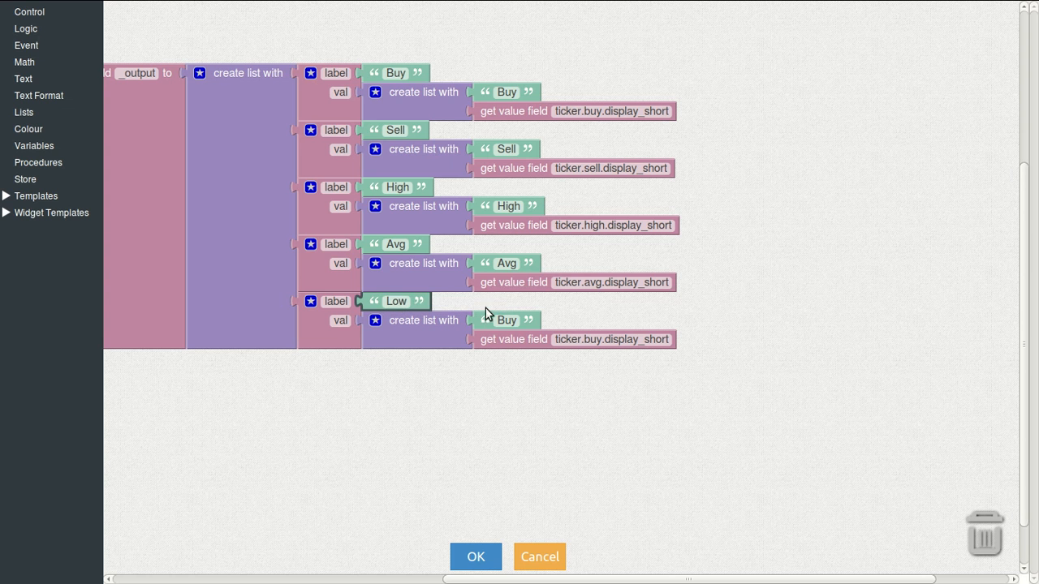
click(504, 321)
text(Lo)
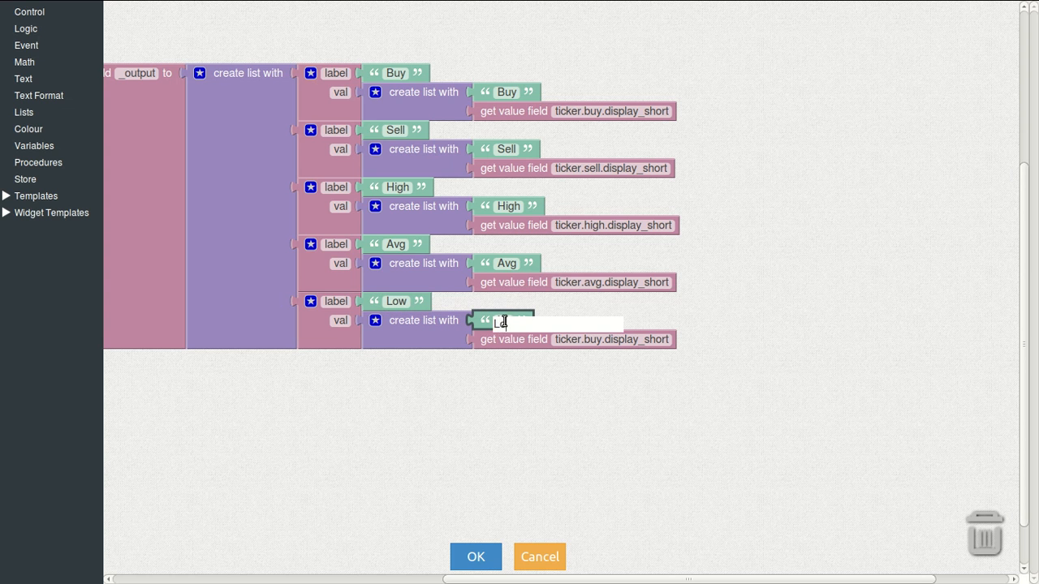
text(w)
key(Return)
click(599, 339)
click(582, 344)
drag(580, 344, 597, 344)
text(low)
key(Return)
click(490, 560)
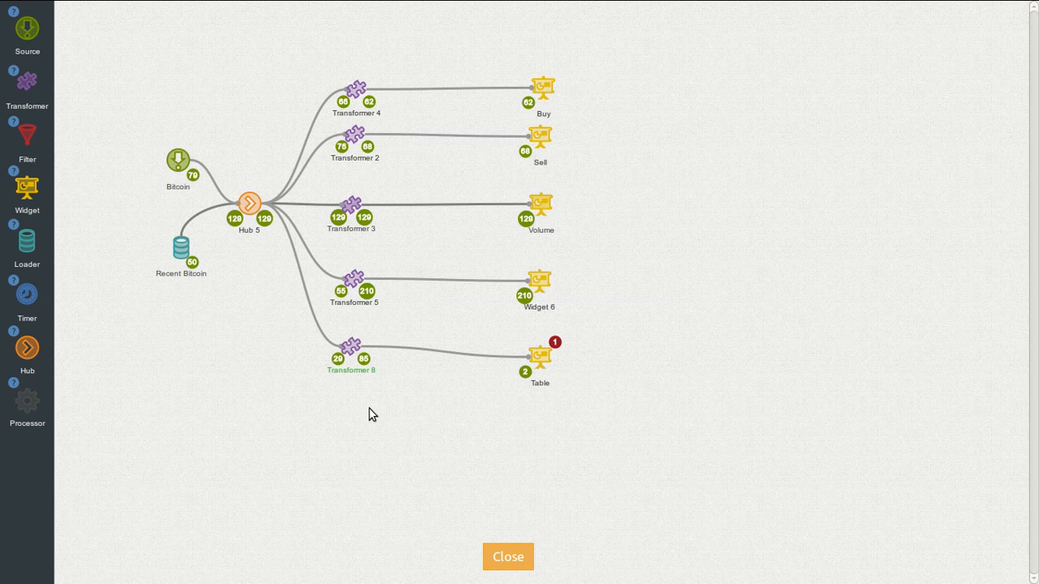
Step: Leave the flow editor and check Transformer 8's output in the Design view
click(507, 557)
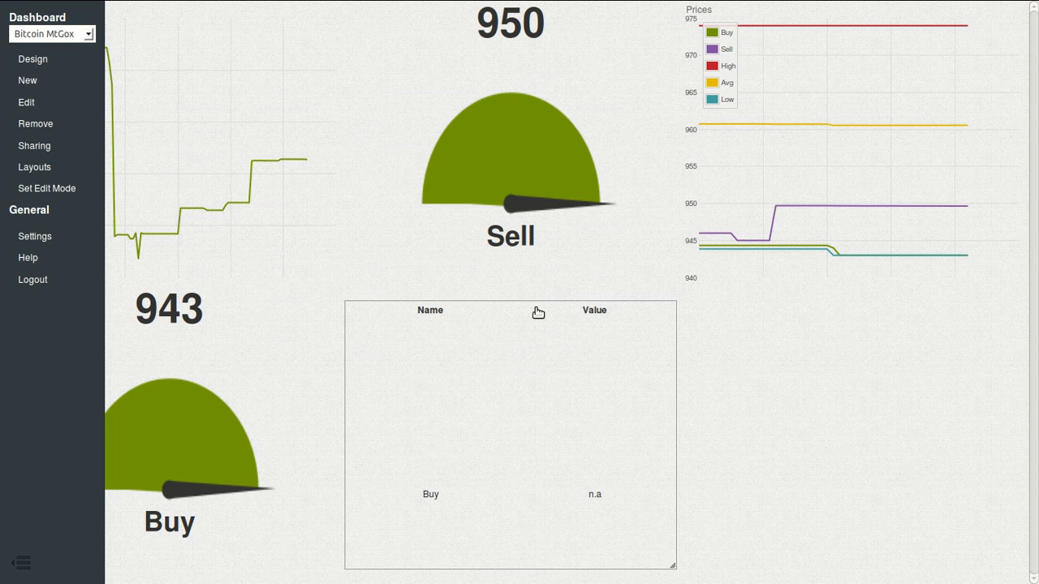
click(43, 62)
click(364, 360)
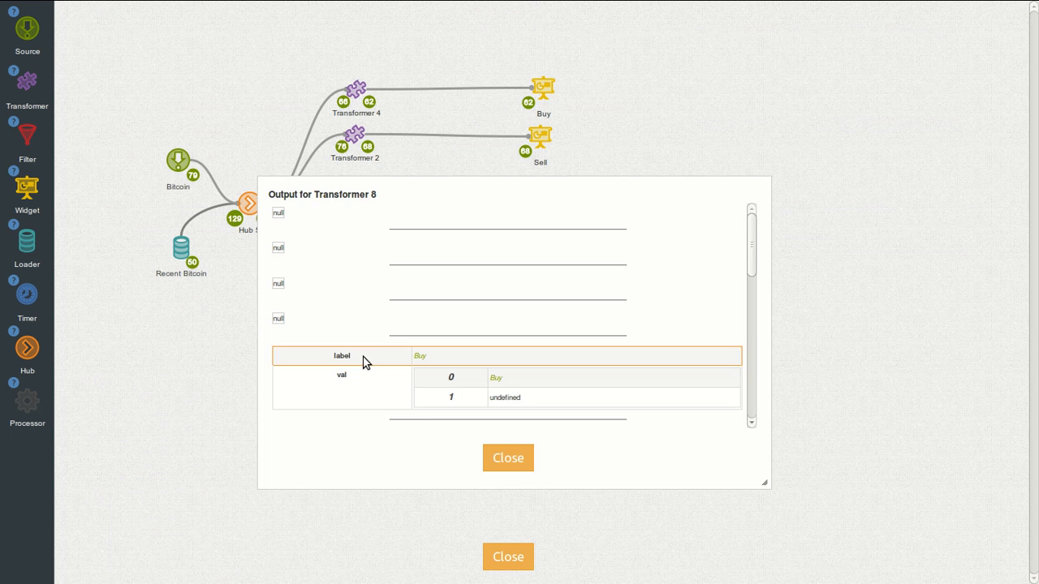
click(502, 454)
Step: Reload the dashboard so the table shows Buy, Sell, High, Avg and Low, then open Layouts
click(514, 558)
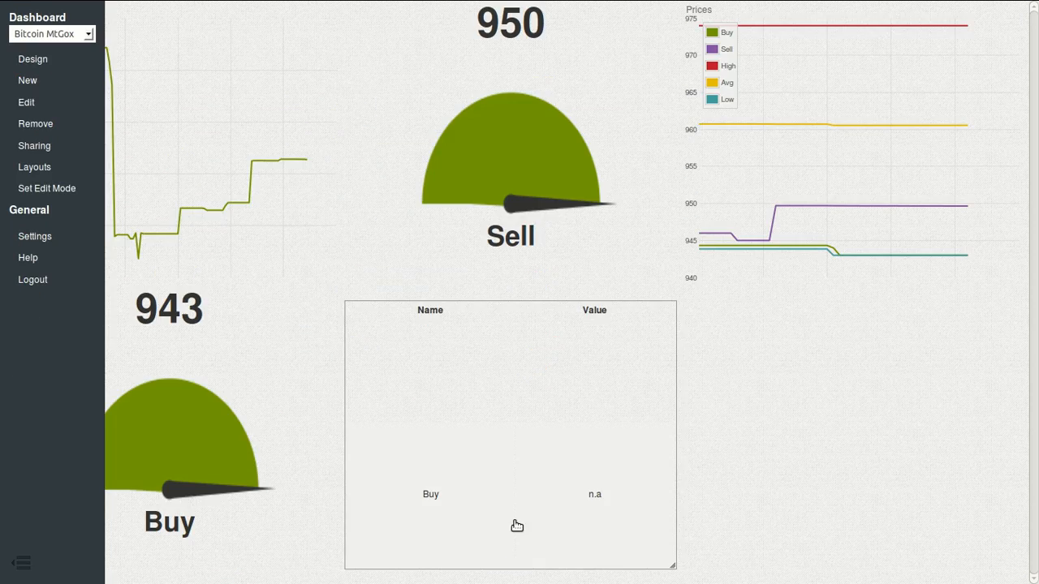
key(F5)
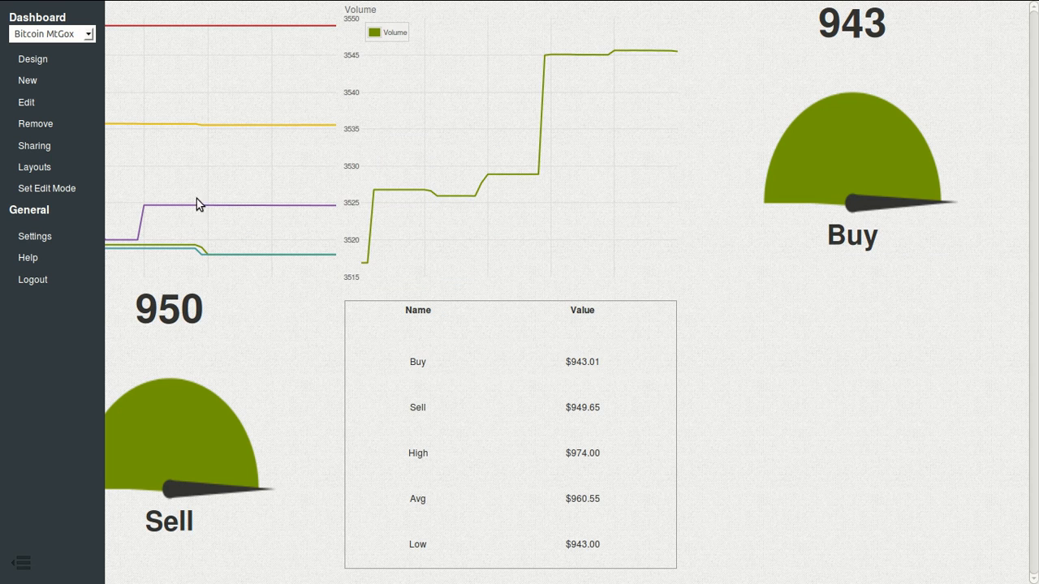
click(47, 172)
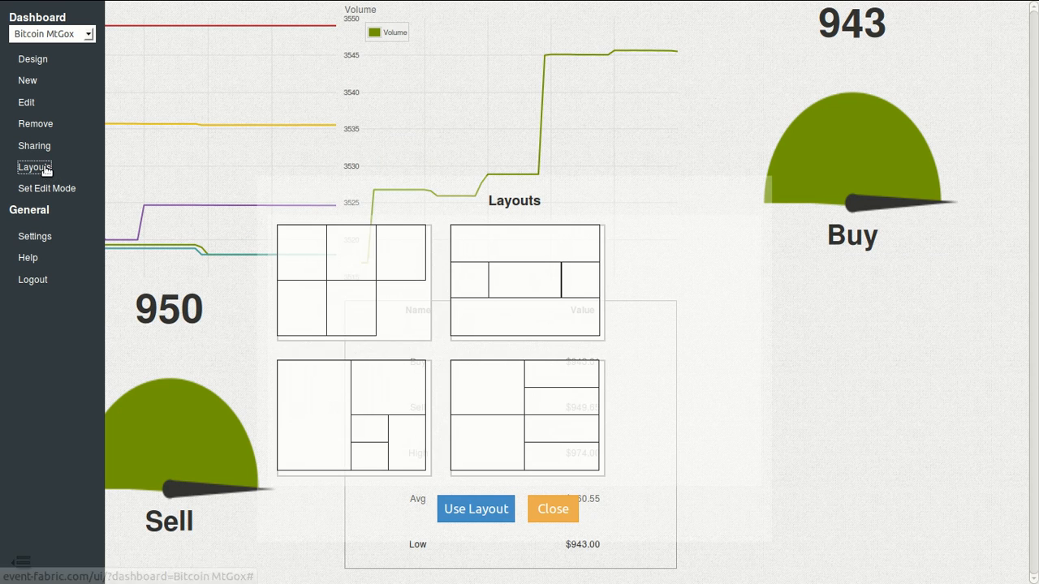
Step: Apply the large-left-panel layout, swapping the table, Buy gauge and prices chart into their cells
click(324, 393)
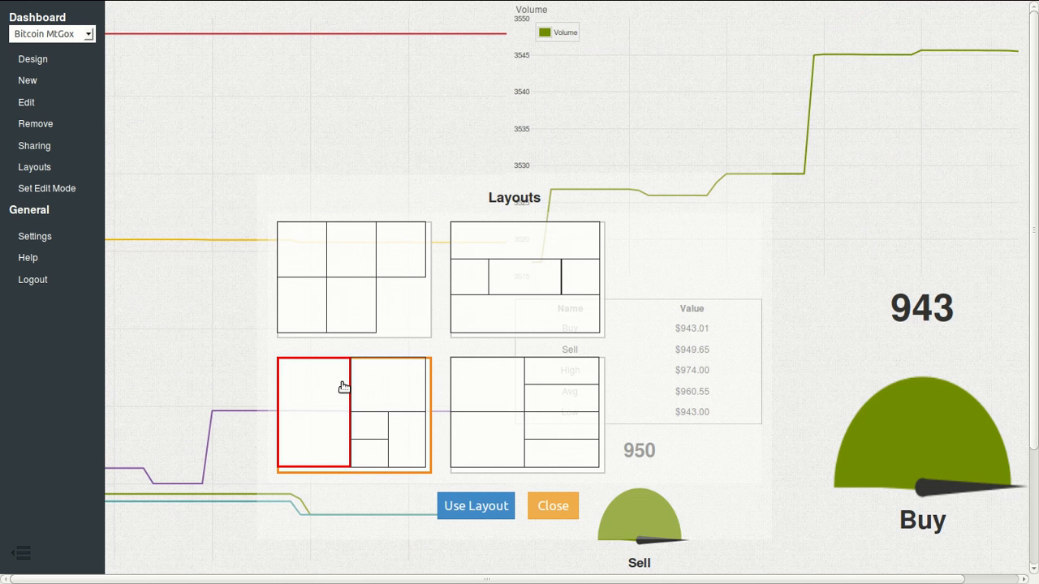
click(406, 428)
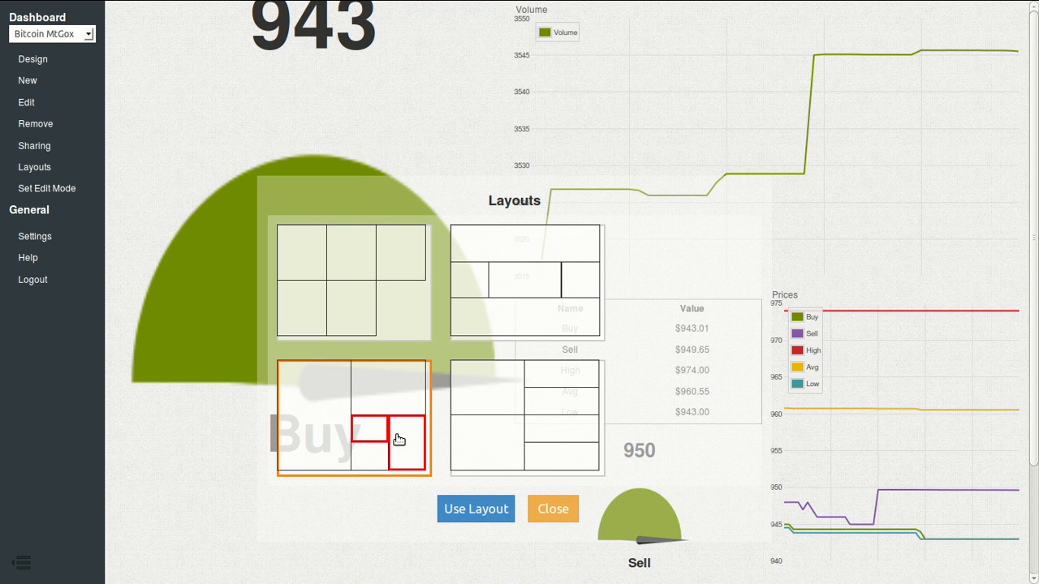
click(398, 439)
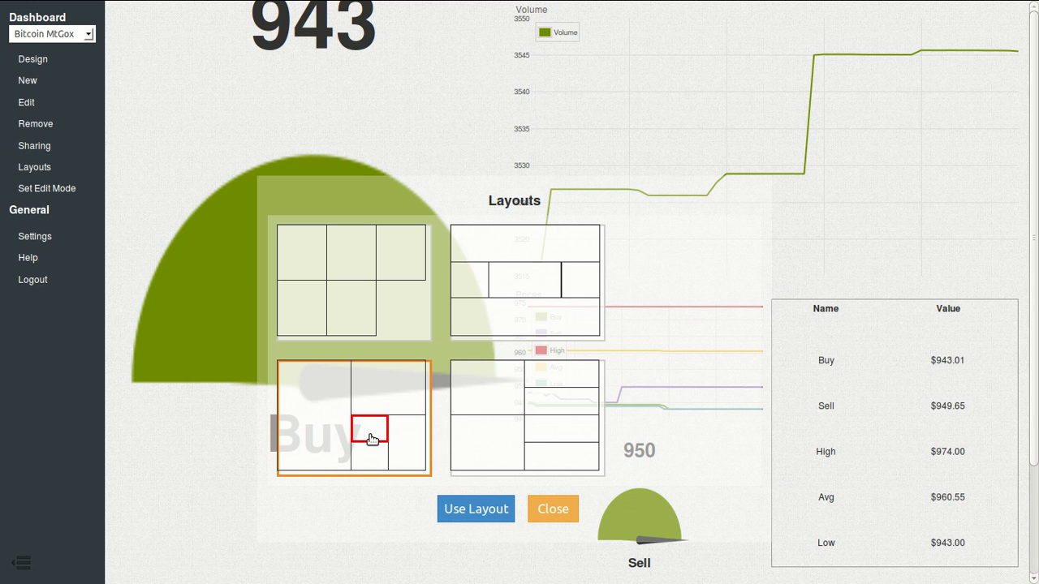
click(336, 433)
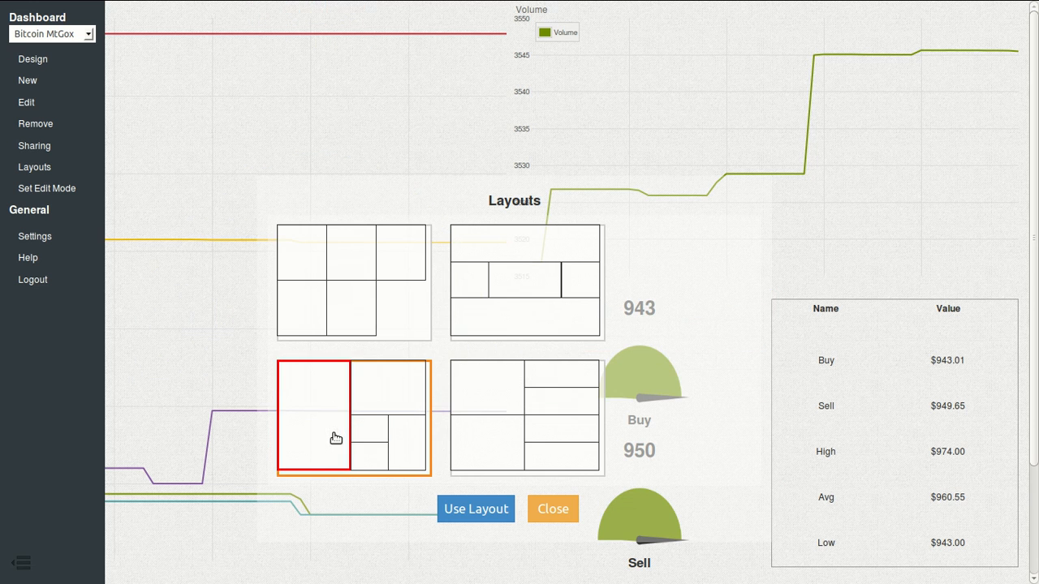
click(471, 508)
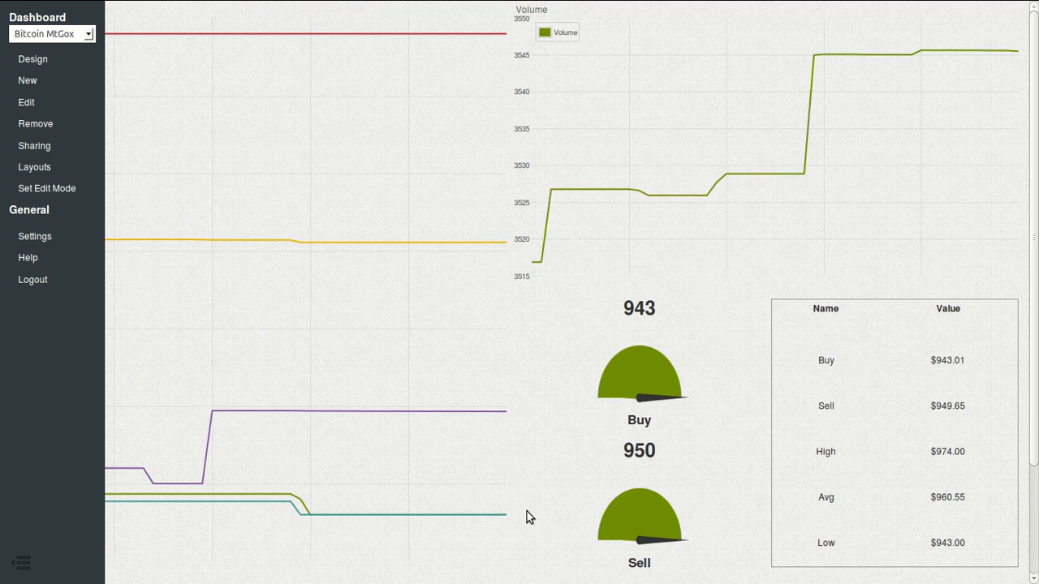
Step: Collapse the sidebar to view the full dashboard, then restore it and open Design
click(23, 566)
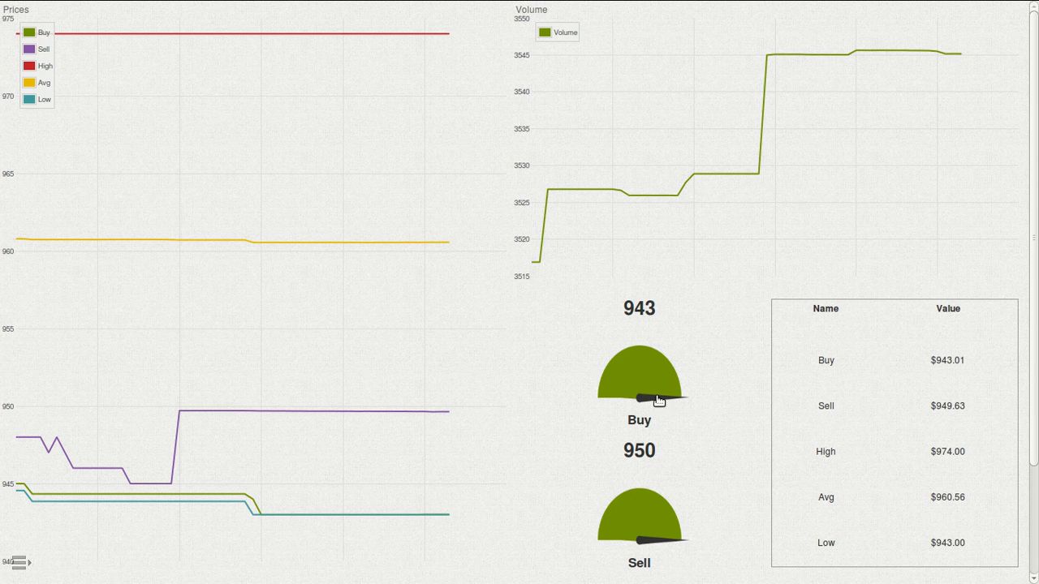
click(28, 560)
click(32, 59)
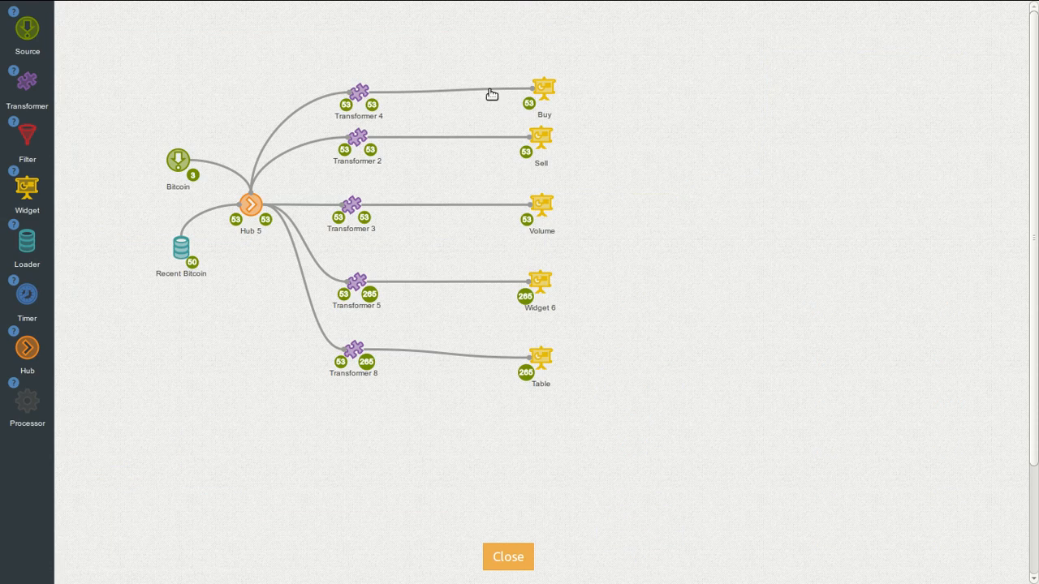
Step: Set Max Value 1500 on the Buy and Sell gauges and close back to the dashboard
mouse_move(536, 84)
click(531, 60)
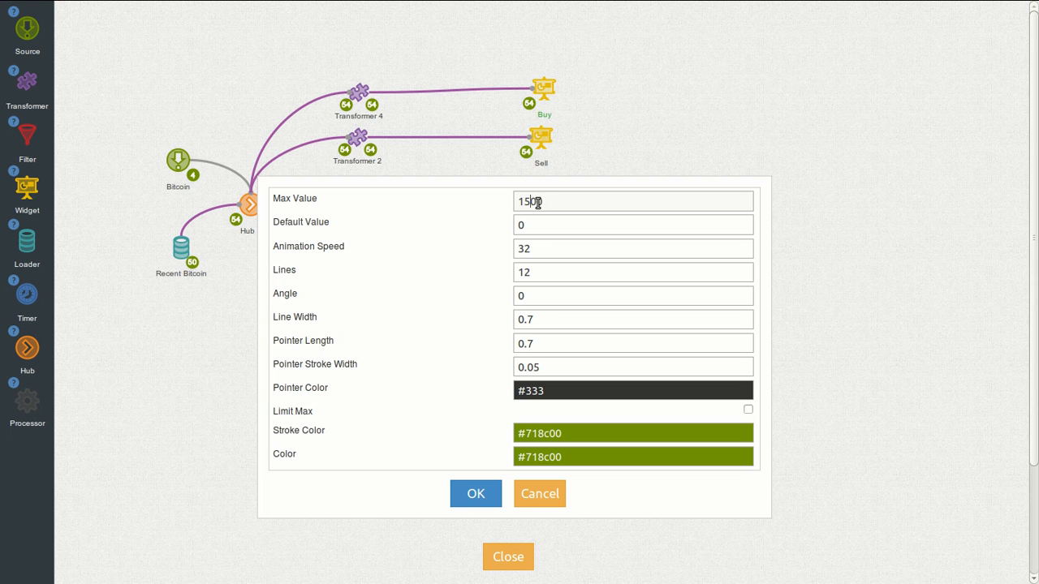
click(478, 494)
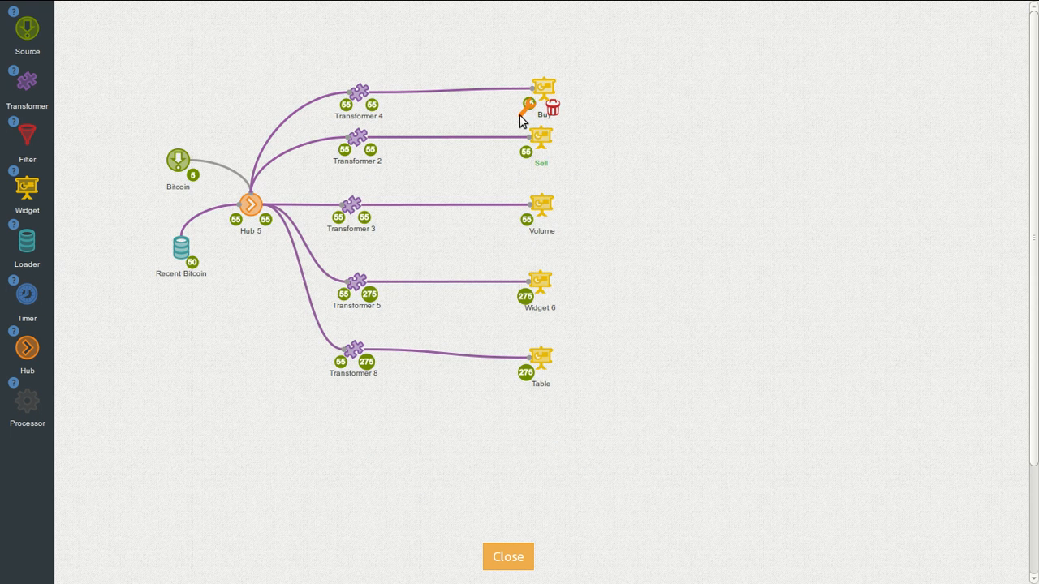
click(527, 110)
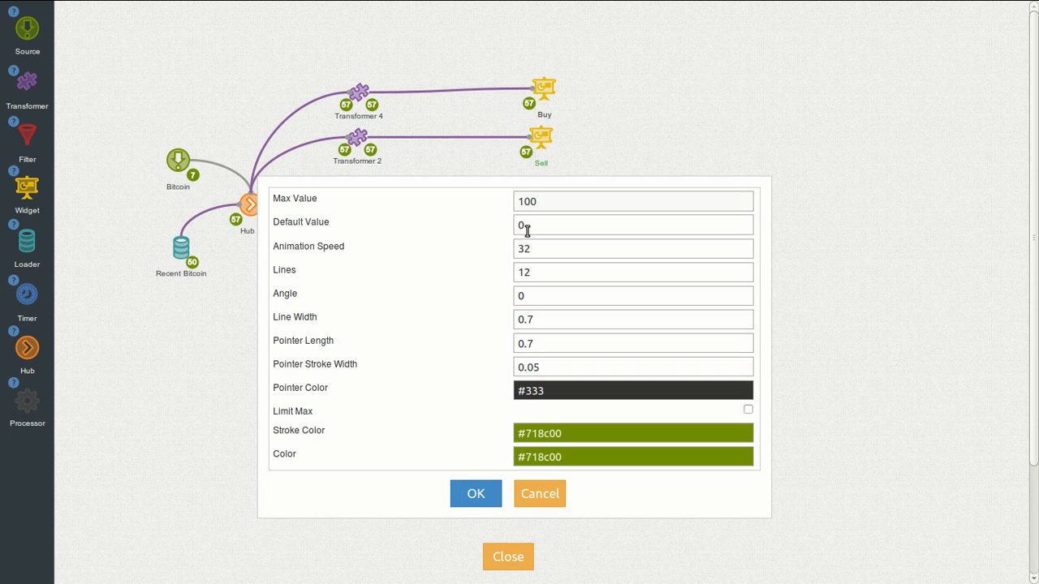
click(476, 494)
click(508, 555)
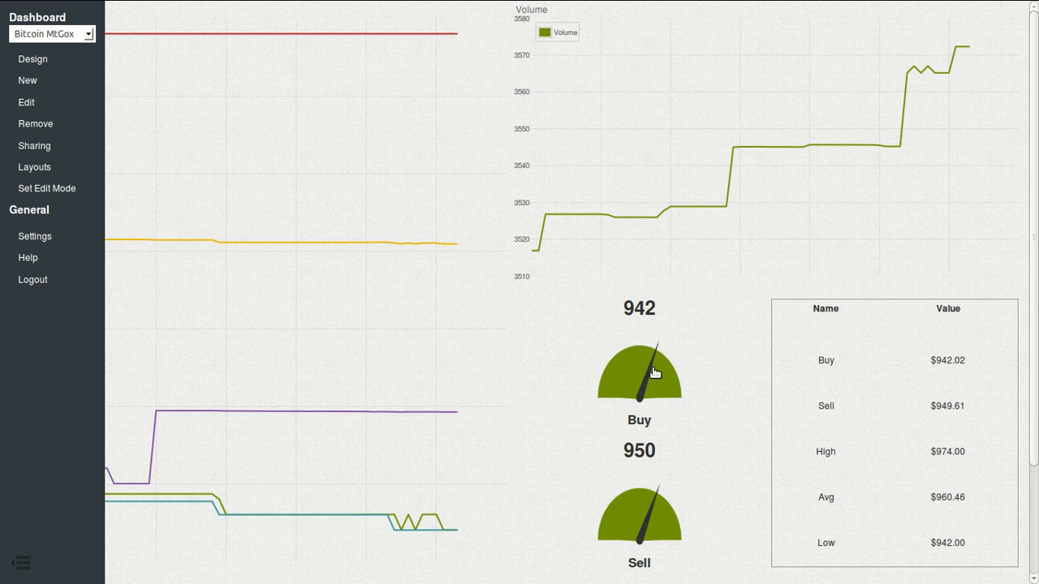
Step: Collapse the sidebar and exit the fullscreen dashboard to the desktop
click(23, 562)
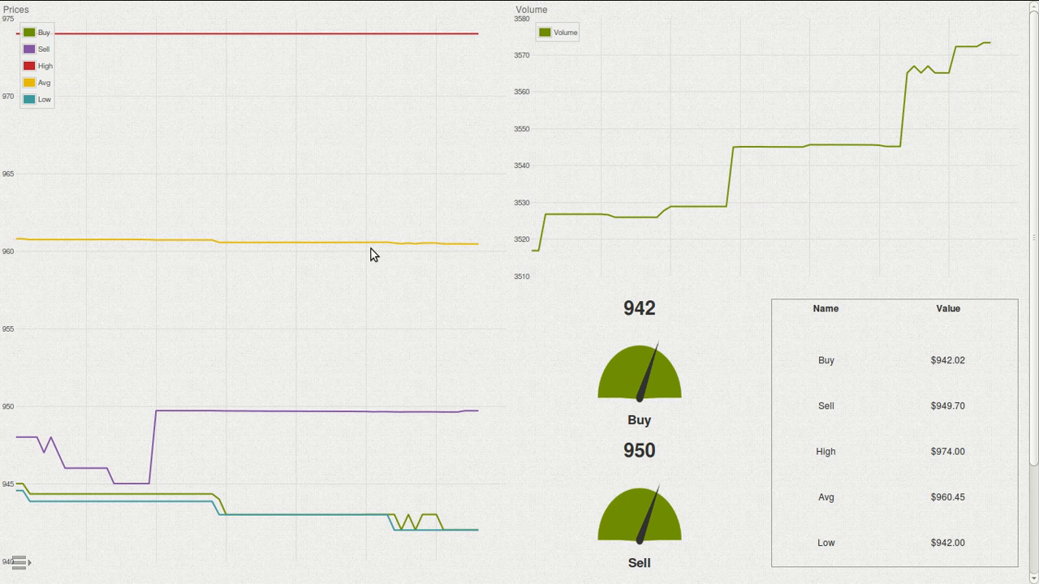
key(super+3)
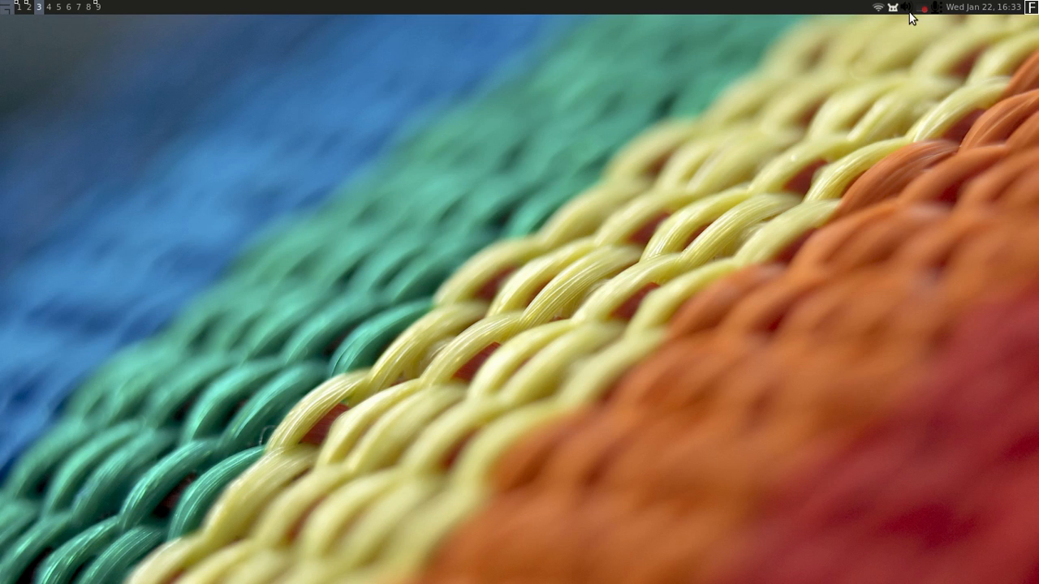